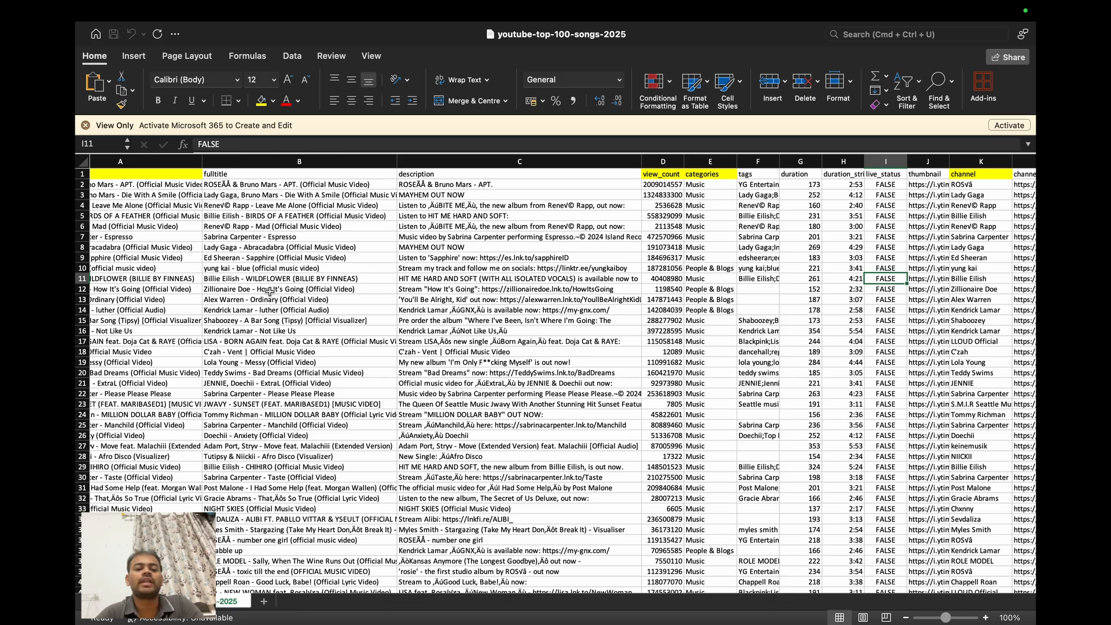
- Look through the song dataset's rows from the header down to the last record
{"action": "scroll", "coordinate": [262, 393], "scroll_direction": "down", "scroll_amount": 20}
{"action": "scroll", "coordinate": [262, 393], "scroll_direction": "up", "scroll_amount": 15}
{"action": "scroll", "coordinate": [262, 393], "scroll_direction": "down", "scroll_amount": 10}
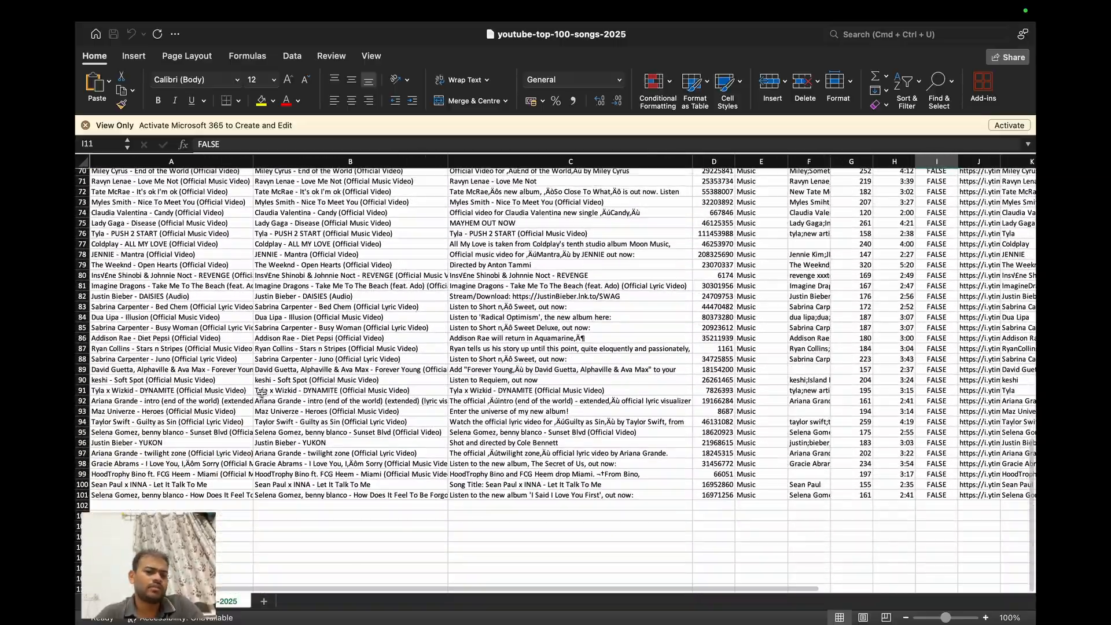
{"action": "scroll", "coordinate": [262, 394], "scroll_direction": "up", "scroll_amount": 2}
{"action": "scroll", "coordinate": [262, 393], "scroll_direction": "up", "scroll_amount": 20}
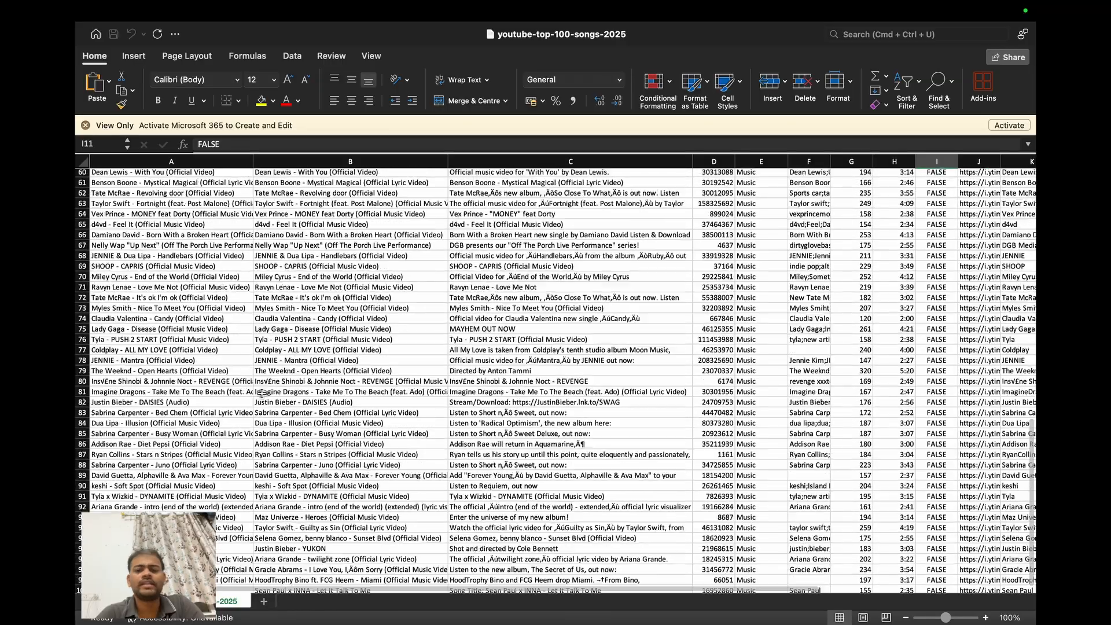
{"action": "scroll", "coordinate": [262, 394], "scroll_direction": "down", "scroll_amount": 2}
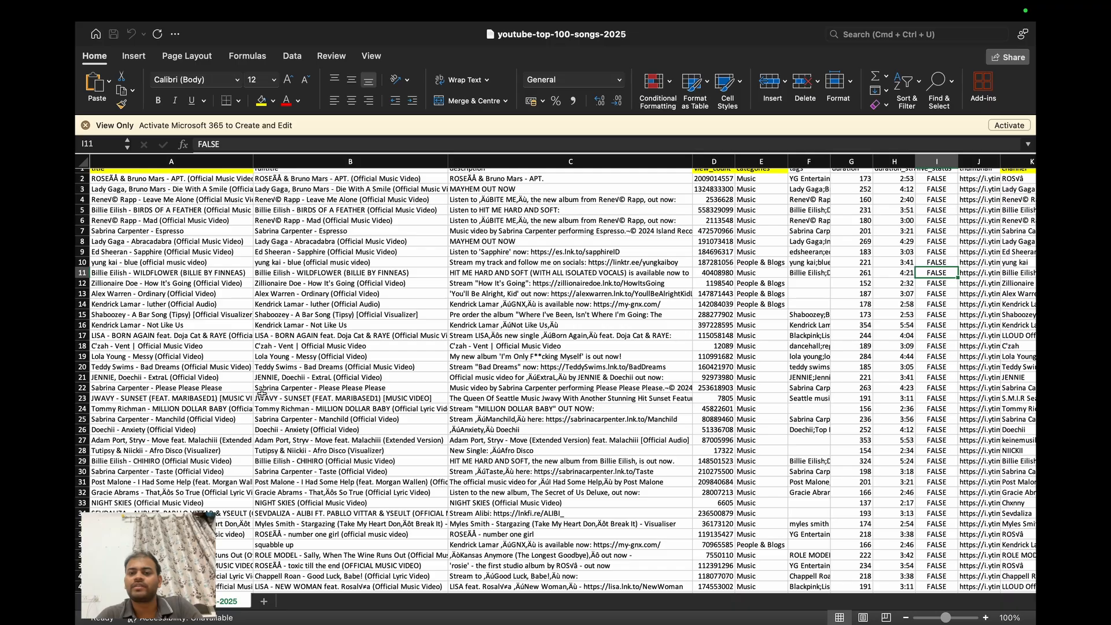
{"action": "scroll", "coordinate": [257, 370], "scroll_direction": "up", "scroll_amount": 1}
{"action": "scroll", "coordinate": [248, 341], "scroll_direction": "right", "scroll_amount": 1}
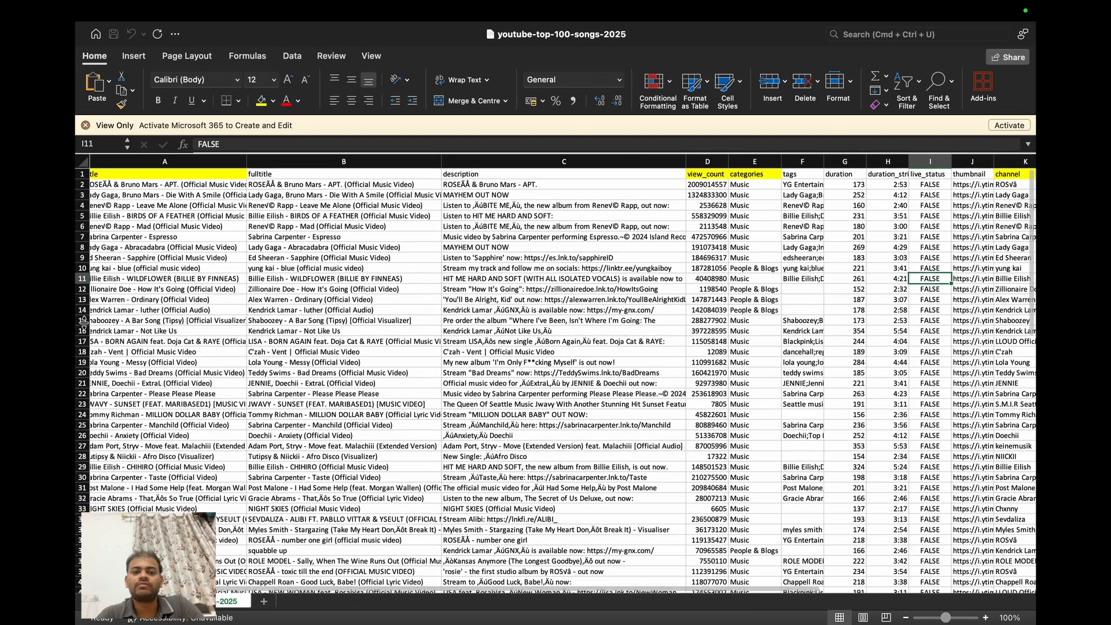
{"action": "scroll", "coordinate": [149, 280], "scroll_direction": "left", "scroll_amount": 2}
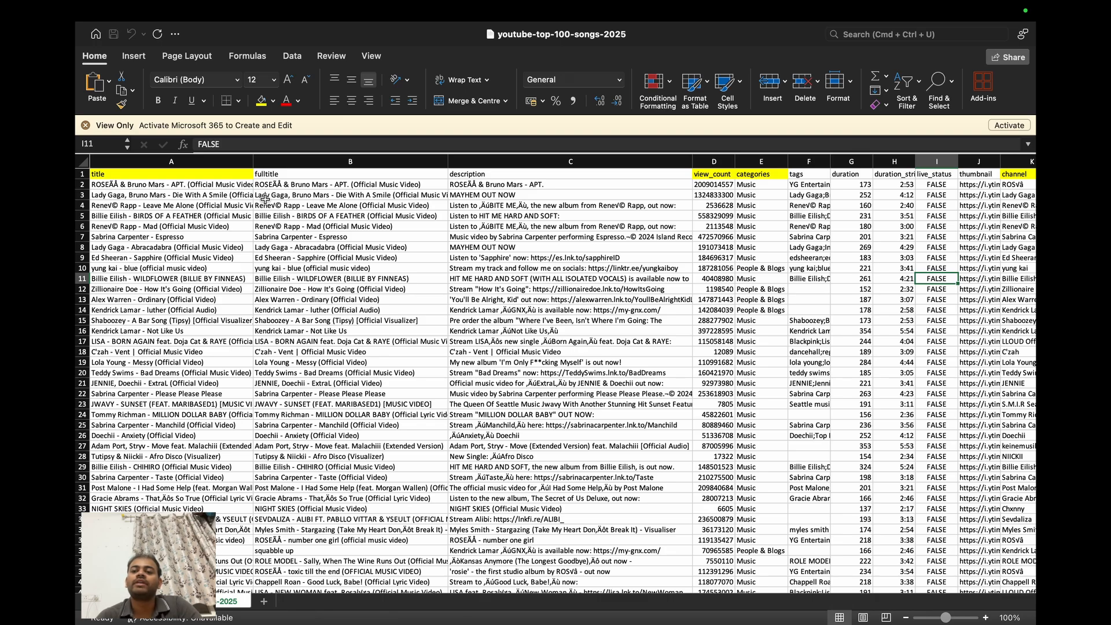
{"action": "scroll", "coordinate": [264, 198], "scroll_direction": "right", "scroll_amount": 5}
{"action": "scroll", "coordinate": [264, 198], "scroll_direction": "left", "scroll_amount": 5}
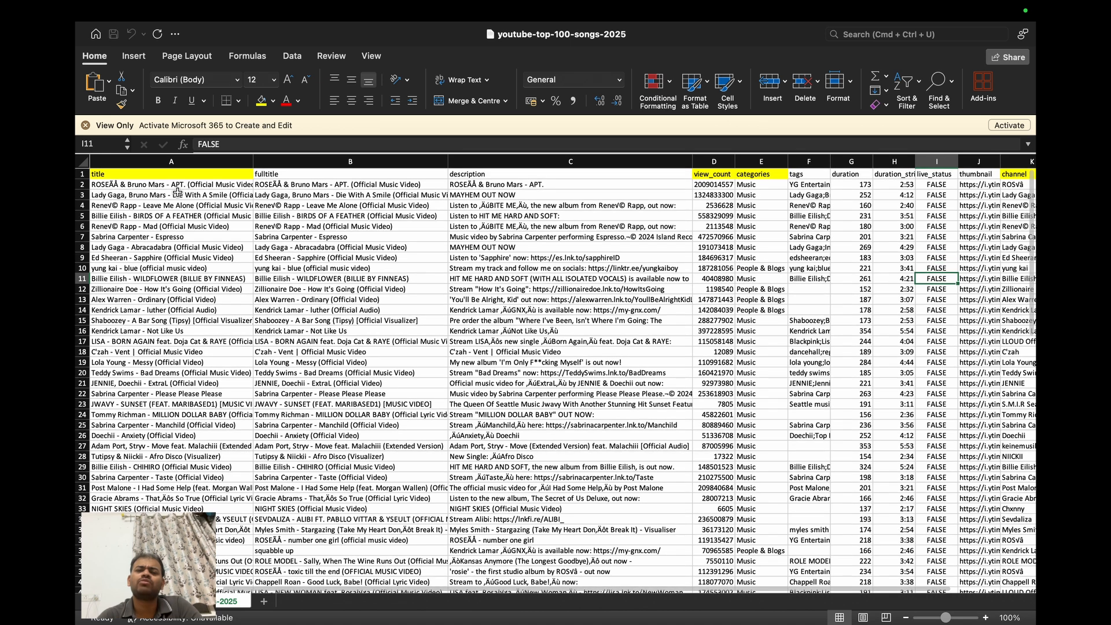
- Examine the highlighted columns title, view_count, categories, channel and channel_follower_count across the dataset
{"action": "left_click", "coordinate": [203, 173]}
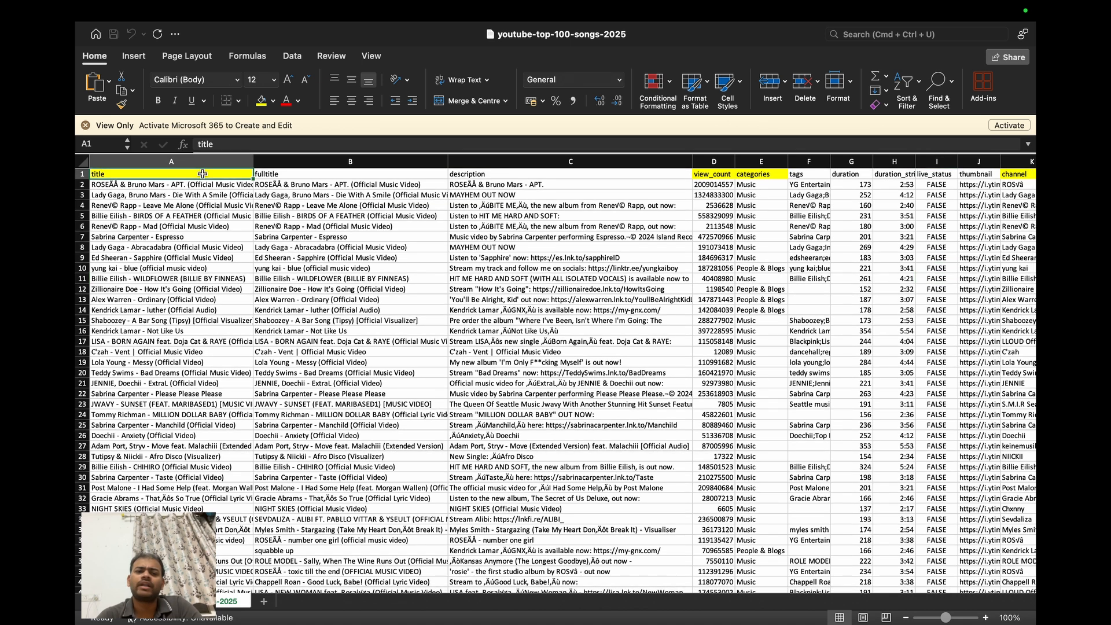
{"action": "scroll", "coordinate": [193, 234], "scroll_direction": "right", "scroll_amount": 1}
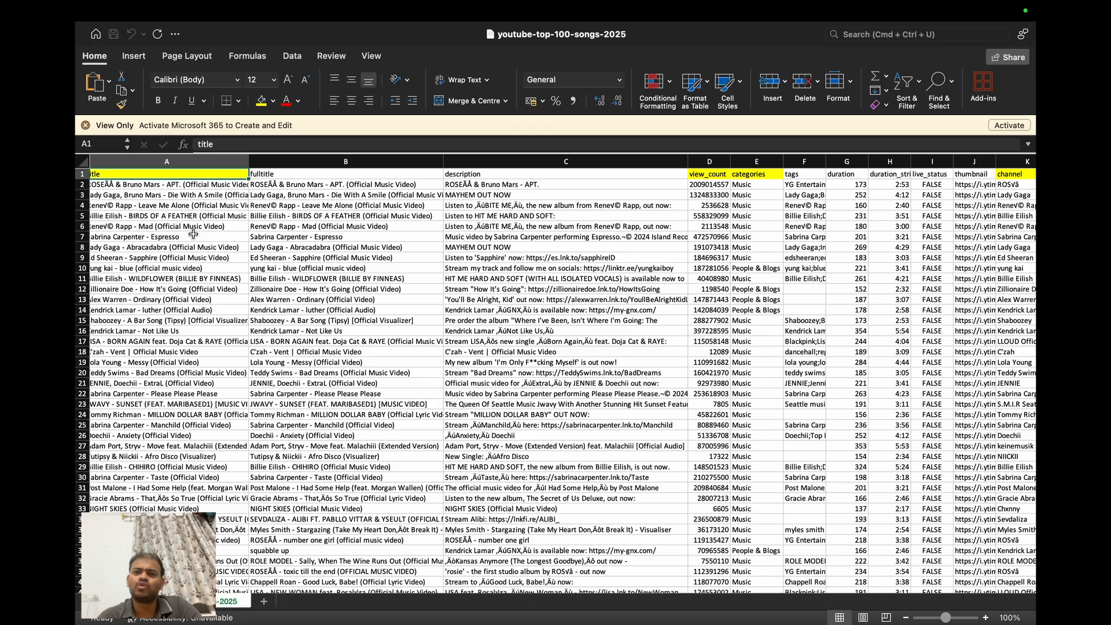
{"action": "scroll", "coordinate": [192, 234], "scroll_direction": "right", "scroll_amount": 10}
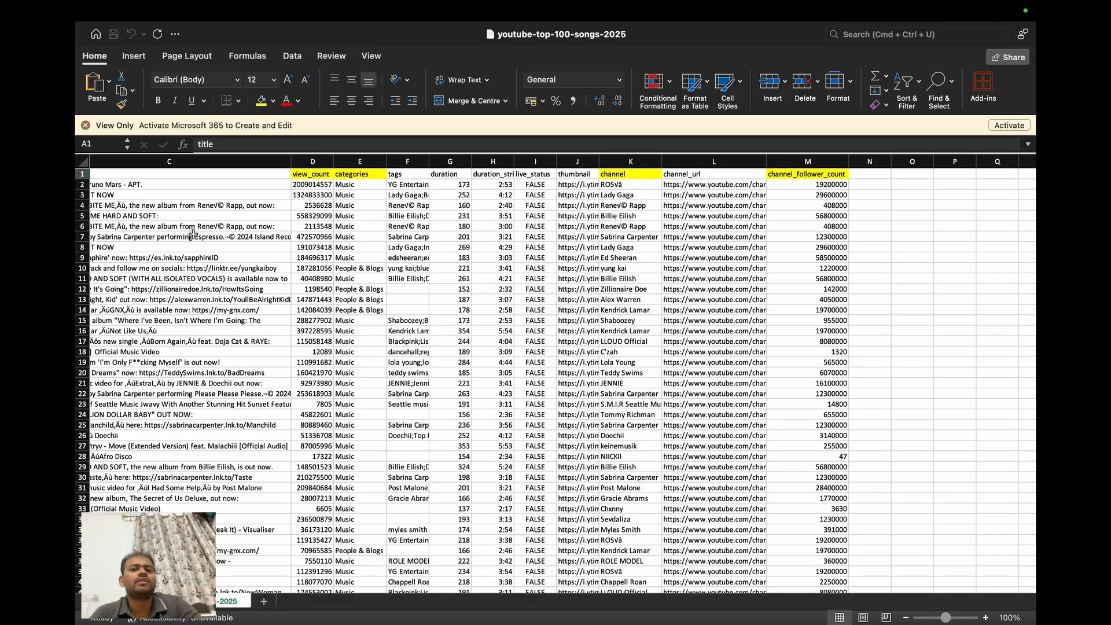
{"action": "scroll", "coordinate": [193, 234], "scroll_direction": "left", "scroll_amount": 1}
{"action": "scroll", "coordinate": [192, 233], "scroll_direction": "left", "scroll_amount": 5}
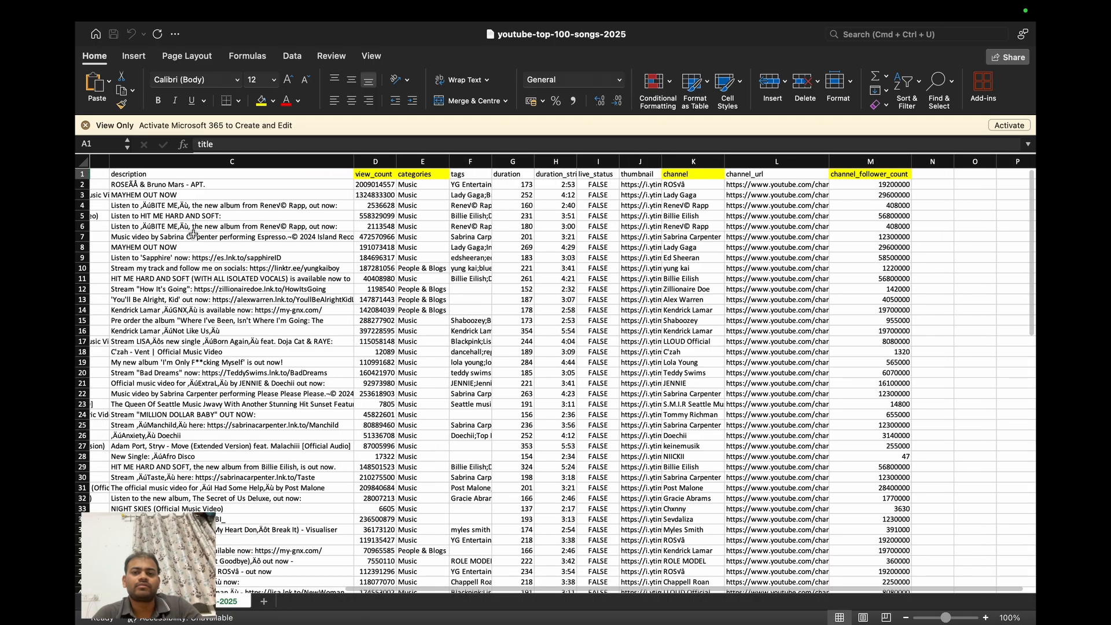
{"action": "scroll", "coordinate": [192, 234], "scroll_direction": "left", "scroll_amount": 4}
{"action": "scroll", "coordinate": [169, 190], "scroll_direction": "left", "scroll_amount": 1}
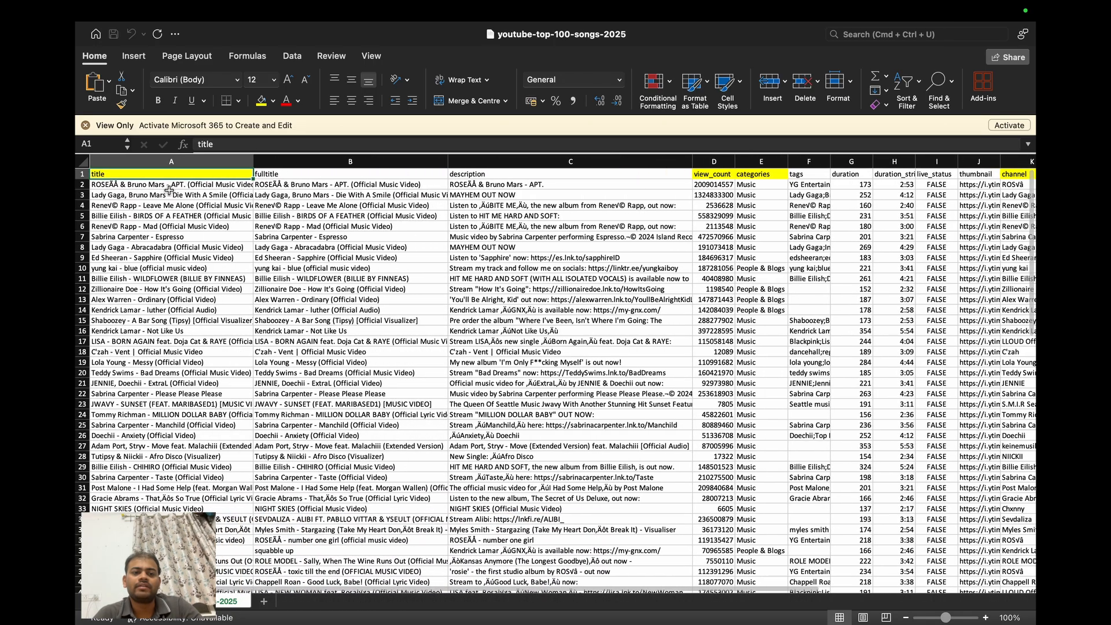
{"action": "scroll", "coordinate": [214, 195], "scroll_direction": "right", "scroll_amount": 2}
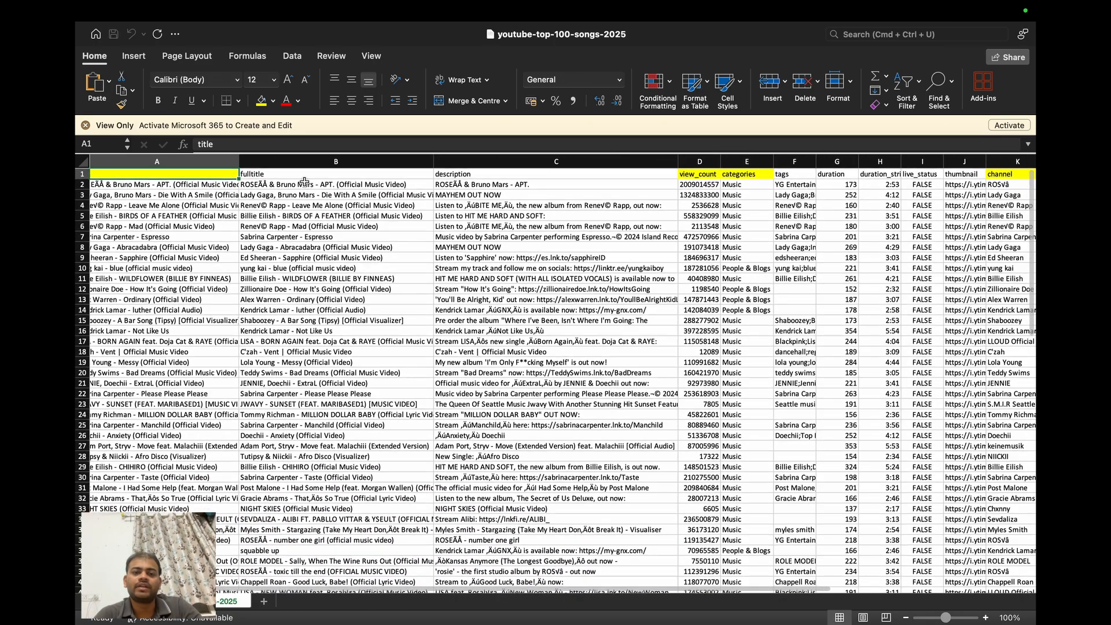
{"action": "scroll", "coordinate": [314, 178], "scroll_direction": "right", "scroll_amount": 5}
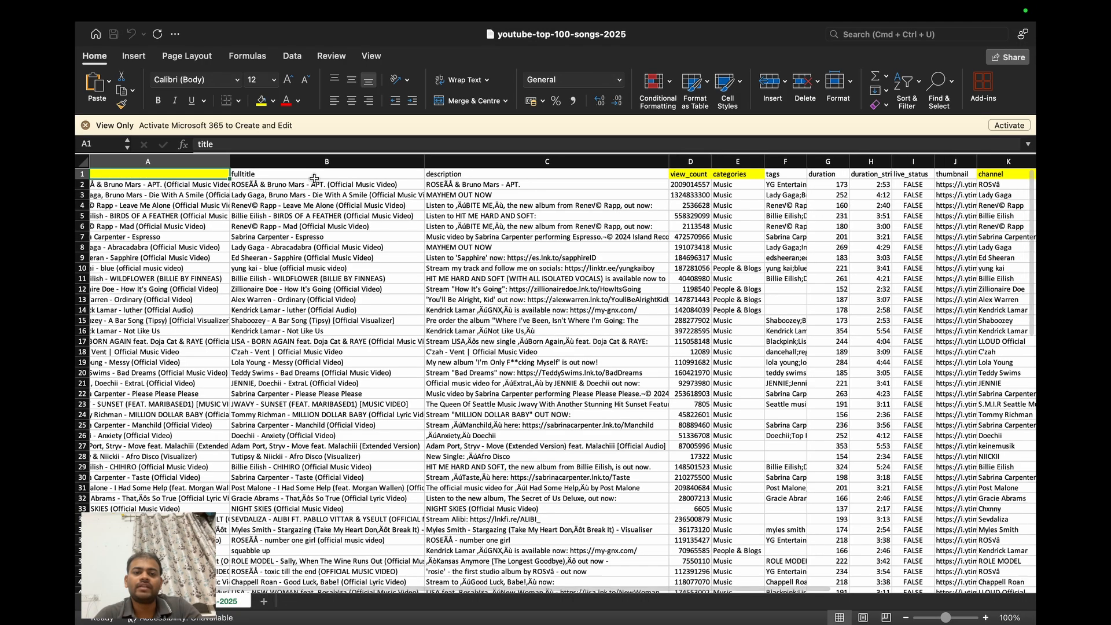
{"action": "scroll", "coordinate": [313, 179], "scroll_direction": "right", "scroll_amount": 6}
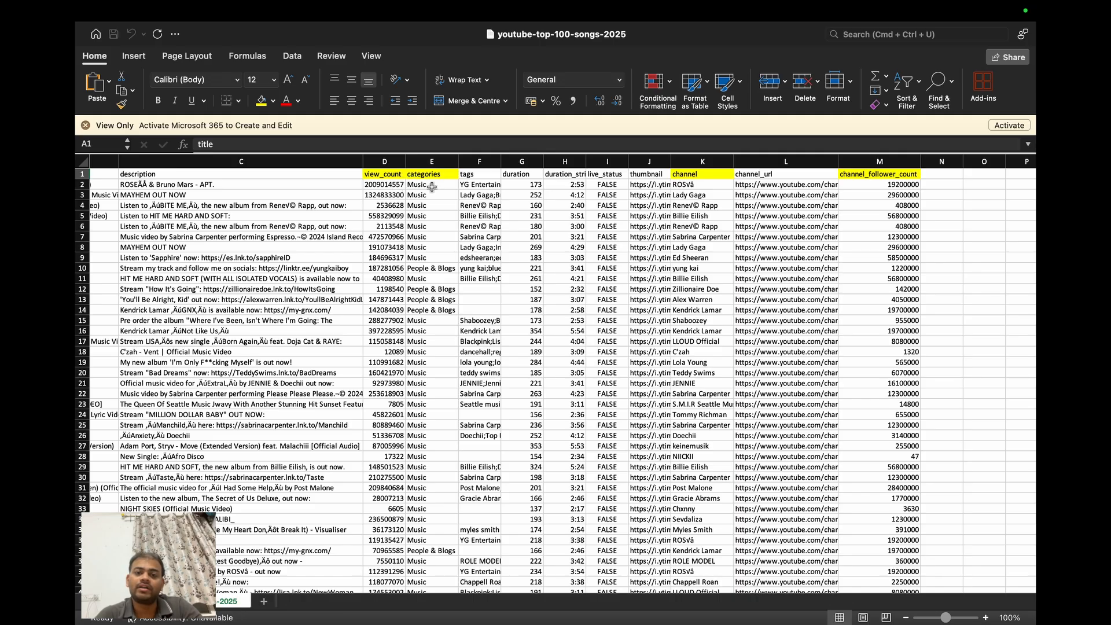
{"action": "scroll", "coordinate": [432, 187], "scroll_direction": "right", "scroll_amount": 1}
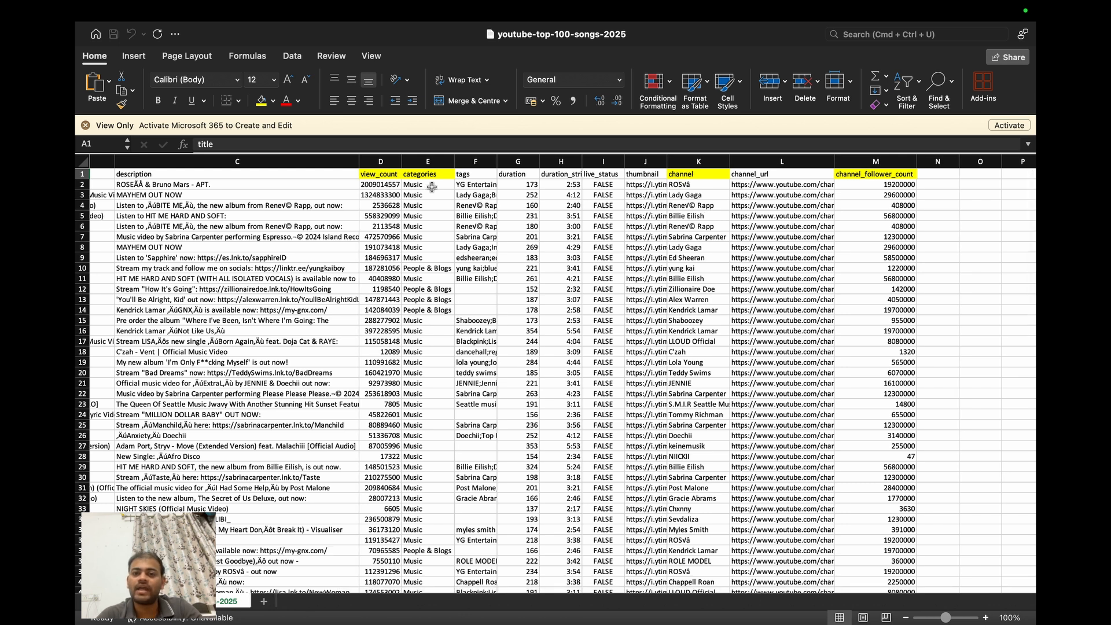
{"action": "scroll", "coordinate": [431, 186], "scroll_direction": "right", "scroll_amount": 3}
{"action": "scroll", "coordinate": [521, 220], "scroll_direction": "right", "scroll_amount": 2}
{"action": "scroll", "coordinate": [637, 204], "scroll_direction": "right", "scroll_amount": 1}
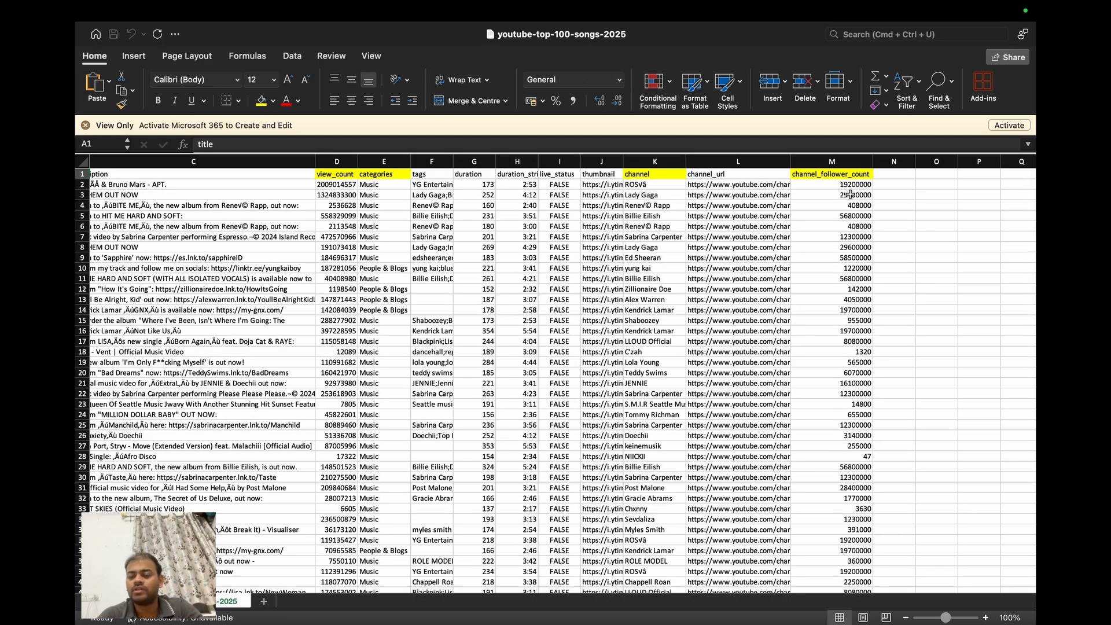
{"action": "scroll", "coordinate": [850, 195], "scroll_direction": "down", "scroll_amount": 1}
{"action": "scroll", "coordinate": [850, 193], "scroll_direction": "up", "scroll_amount": 1}
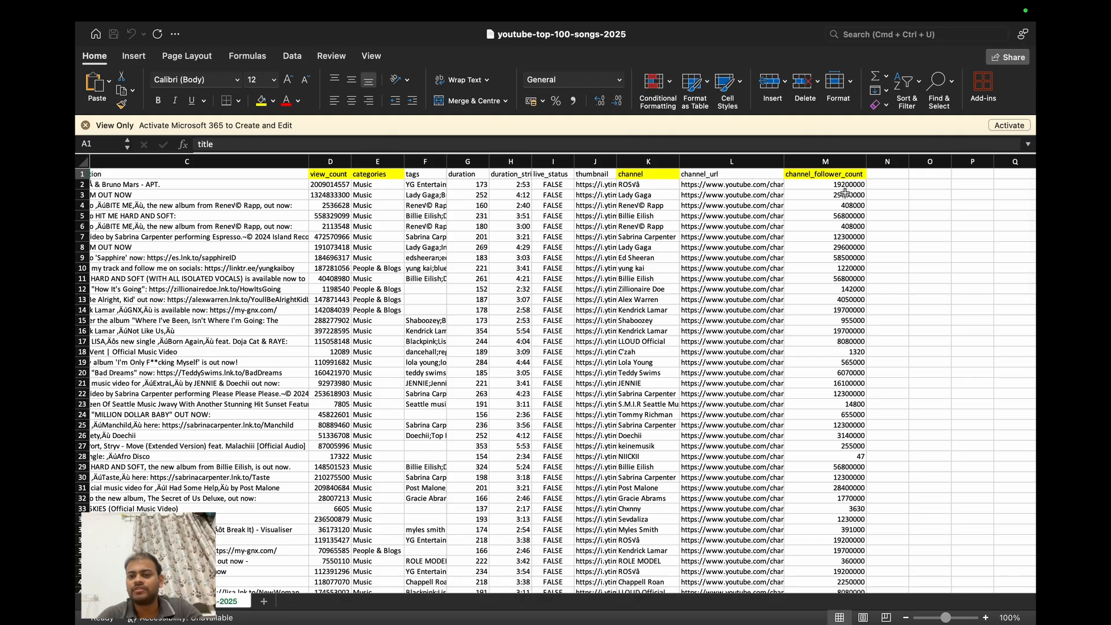
{"action": "scroll", "coordinate": [853, 190], "scroll_direction": "left", "scroll_amount": 2}
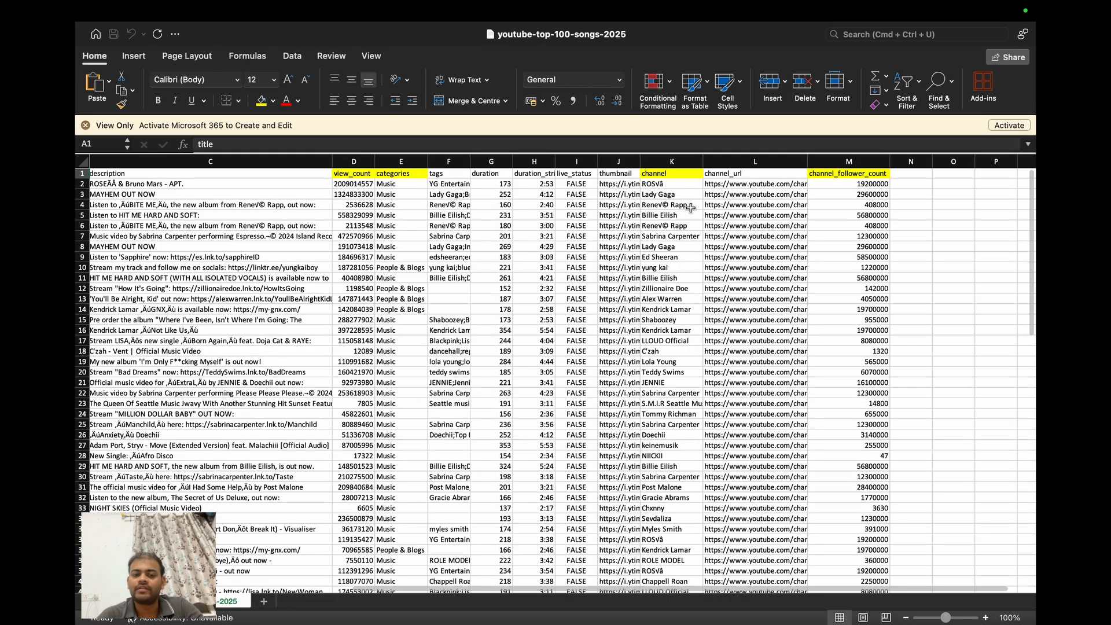
- Select the whole song dataset with its headers, range A1:M101
{"action": "left_click", "coordinate": [577, 257]}
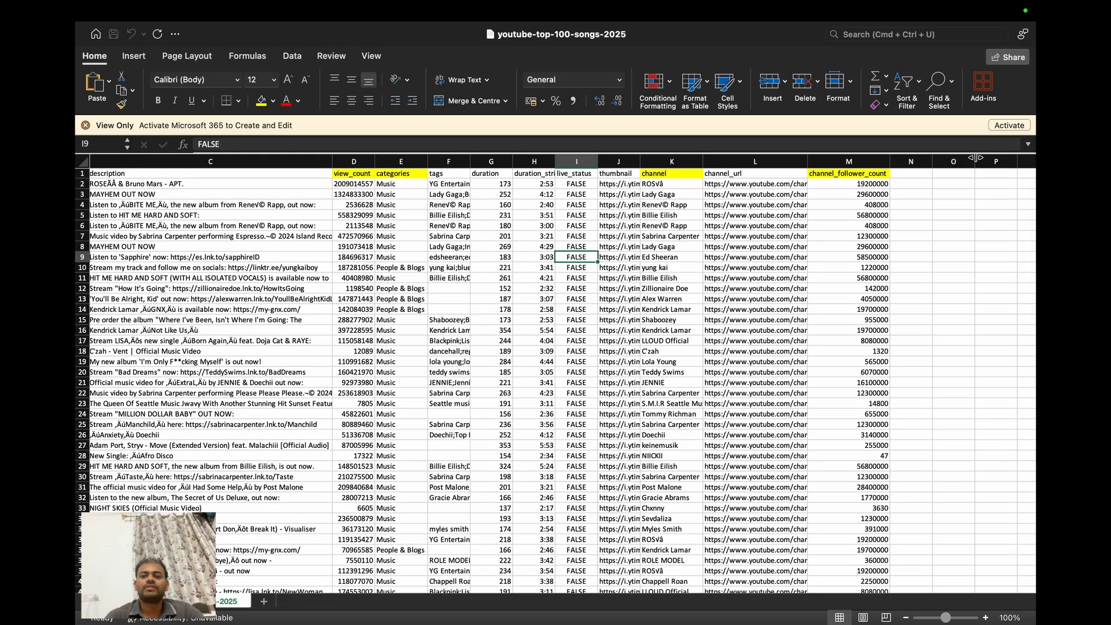
{"action": "scroll", "coordinate": [135, 258], "scroll_direction": "left", "scroll_amount": 10}
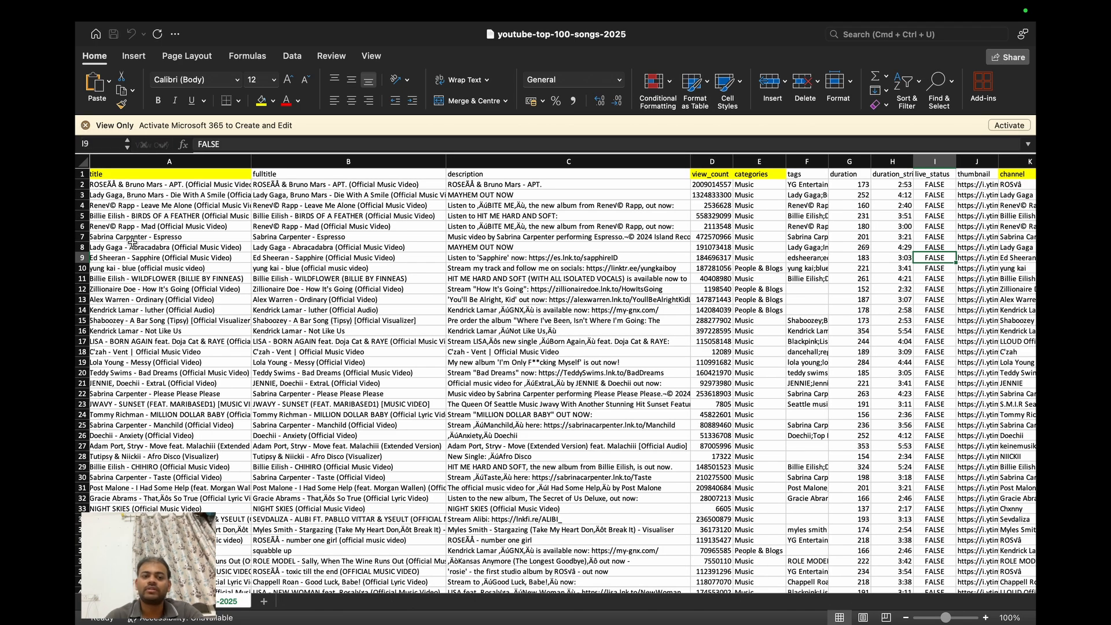
{"action": "scroll", "coordinate": [133, 241], "scroll_direction": "left", "scroll_amount": 2}
{"action": "key", "text": "Left"}
{"action": "key", "text": "Left"}
{"action": "key", "text": "Left"}
{"action": "key", "text": "Left"}
{"action": "key", "text": "Left"}
{"action": "key", "text": "Left"}
{"action": "key", "text": "Left"}
{"action": "key", "text": "Up"}
{"action": "key", "text": "Left"}
{"action": "key", "text": "Up"}
{"action": "key", "text": "Up"}
{"action": "key", "text": "Up"}
{"action": "key", "text": "Up"}
{"action": "key", "text": "Up"}
{"action": "key", "text": "Up"}
{"action": "key", "text": "Up"}
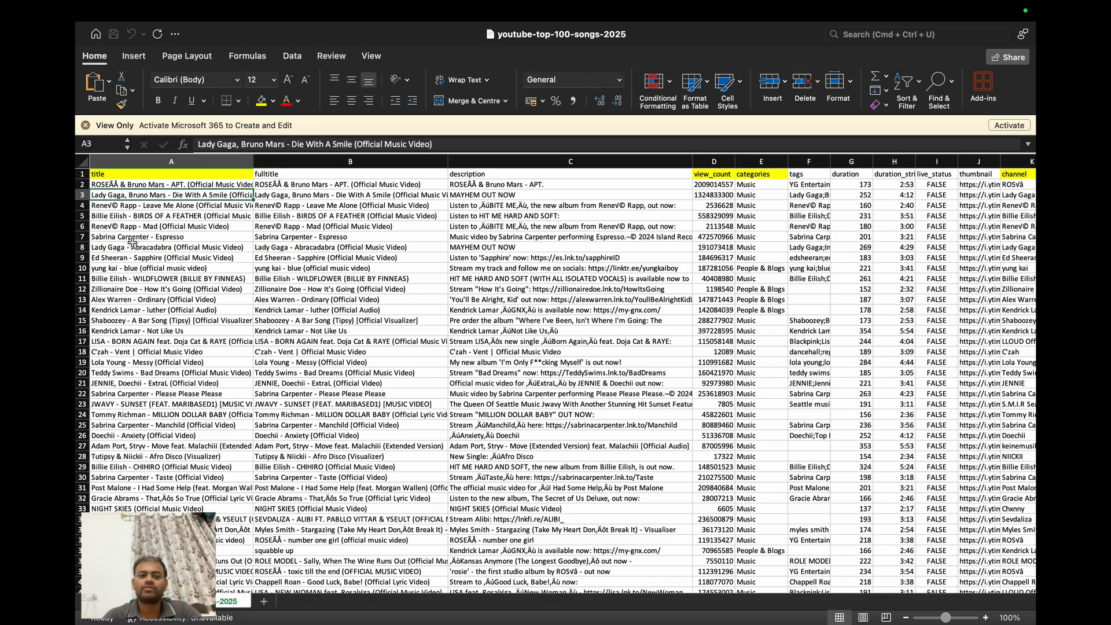
{"action": "key", "text": "shift+Right"}
{"action": "key", "text": "shift+Right"}
{"action": "key", "text": "shift+Right"}
{"action": "key", "text": "shift+Right"}
{"action": "key", "text": "shift+Right"}
{"action": "key", "text": "shift+Right"}
{"action": "key", "text": "shift+Right"}
{"action": "key", "text": "shift+Right"}
{"action": "key", "text": "shift+Right"}
{"action": "key", "text": "shift+Right"}
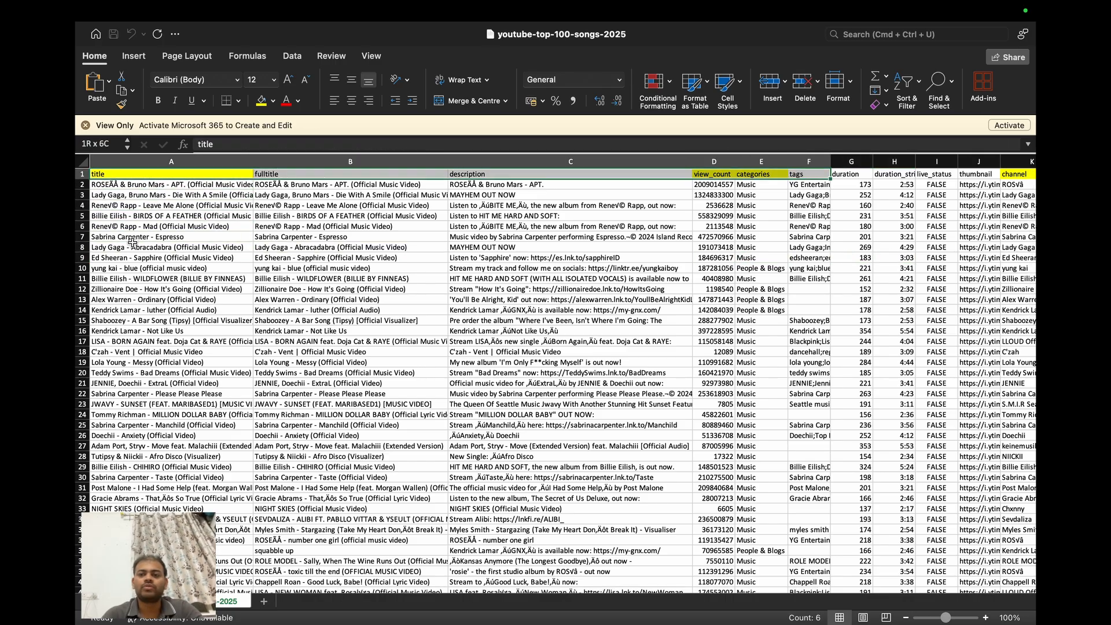
{"action": "key", "text": "shift+Right"}
{"action": "key", "text": "shift+Right"}
{"action": "key", "text": "shift+Down"}
{"action": "key", "text": "shift+Down"}
{"action": "key", "text": "shift+Down"}
{"action": "key", "text": "shift+Down"}
{"action": "key", "text": "shift+Down"}
{"action": "key", "text": "super+shift+Down"}
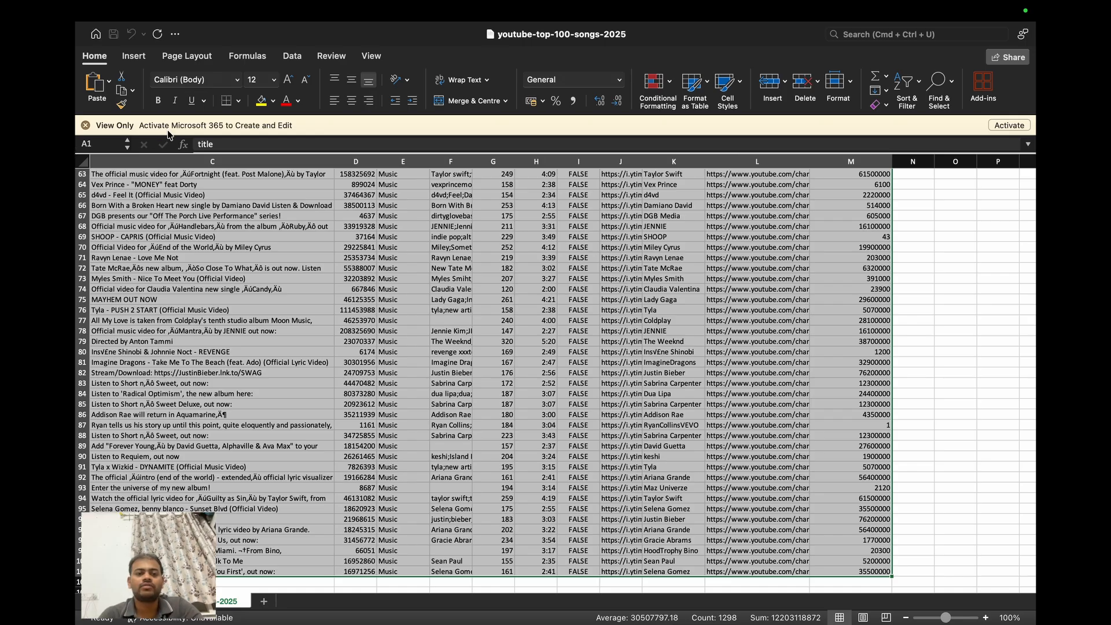
- Create a pivot table from the selected range A1:M101 on a new worksheet
{"action": "left_click", "coordinate": [134, 58]}
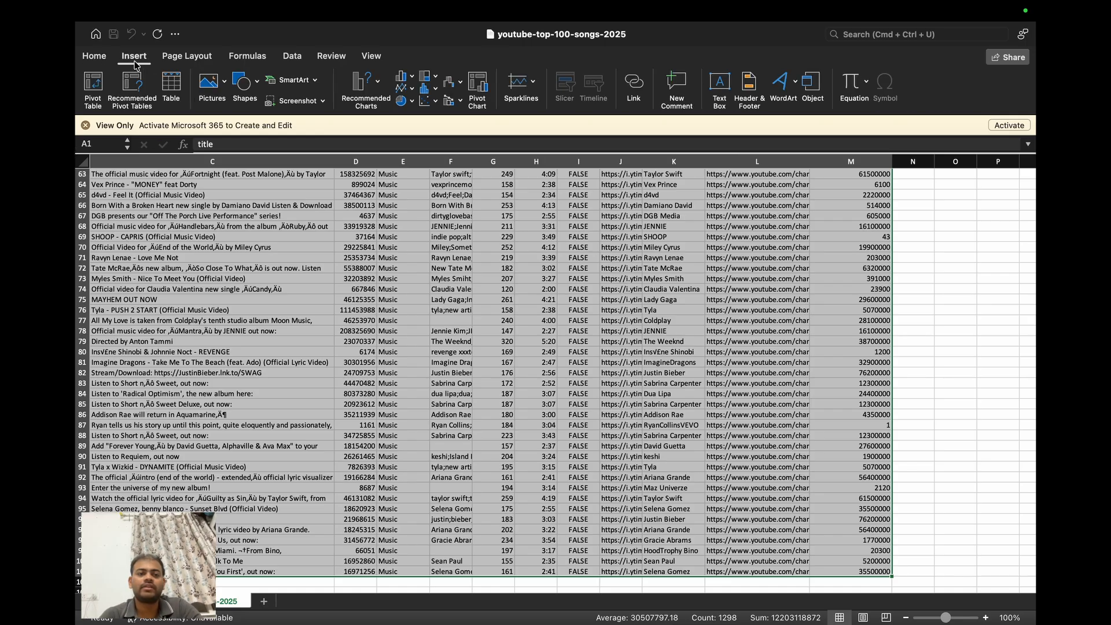
{"action": "left_click", "coordinate": [101, 80]}
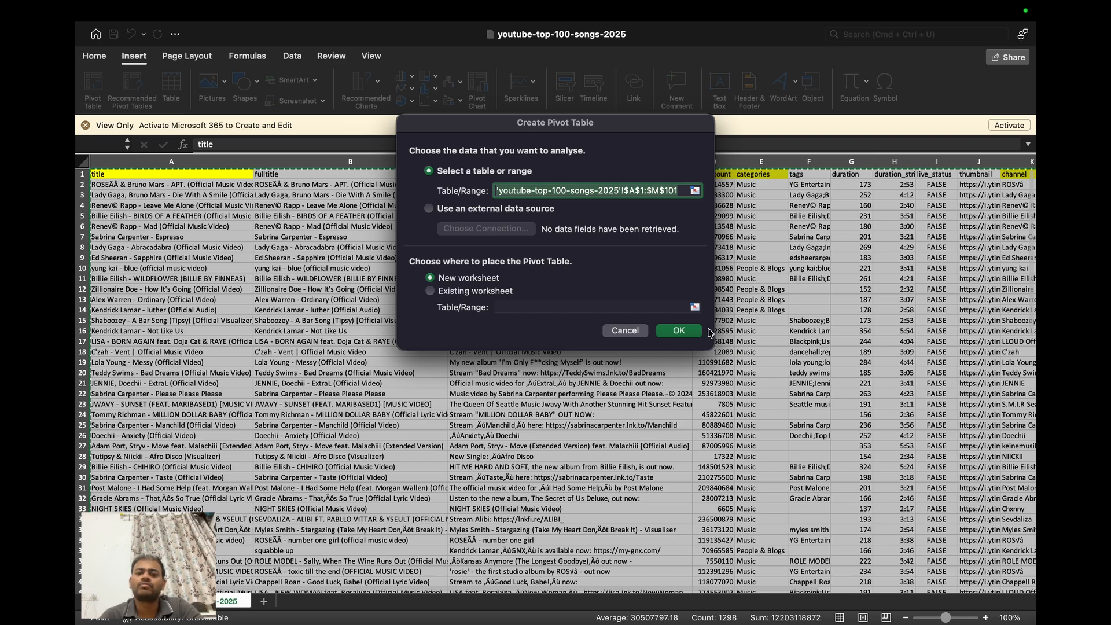
{"action": "left_click", "coordinate": [678, 330]}
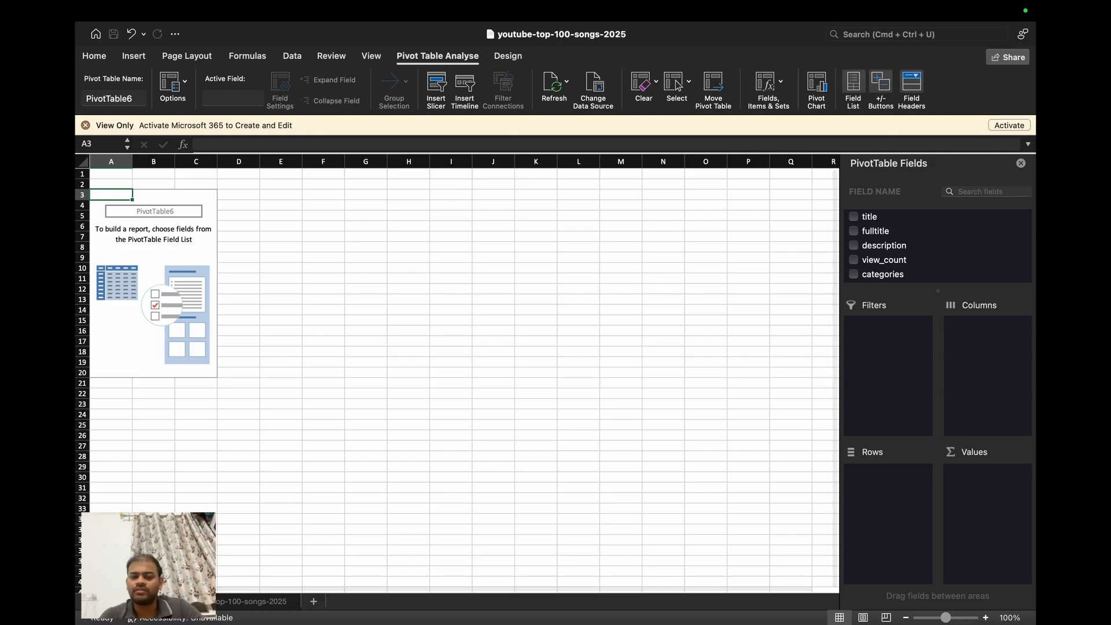
- Return to the youtube-top-100-songs-2025 source sheet and check the entry count of the title column
{"action": "left_click", "coordinate": [209, 602]}
{"action": "key", "text": "Up"}
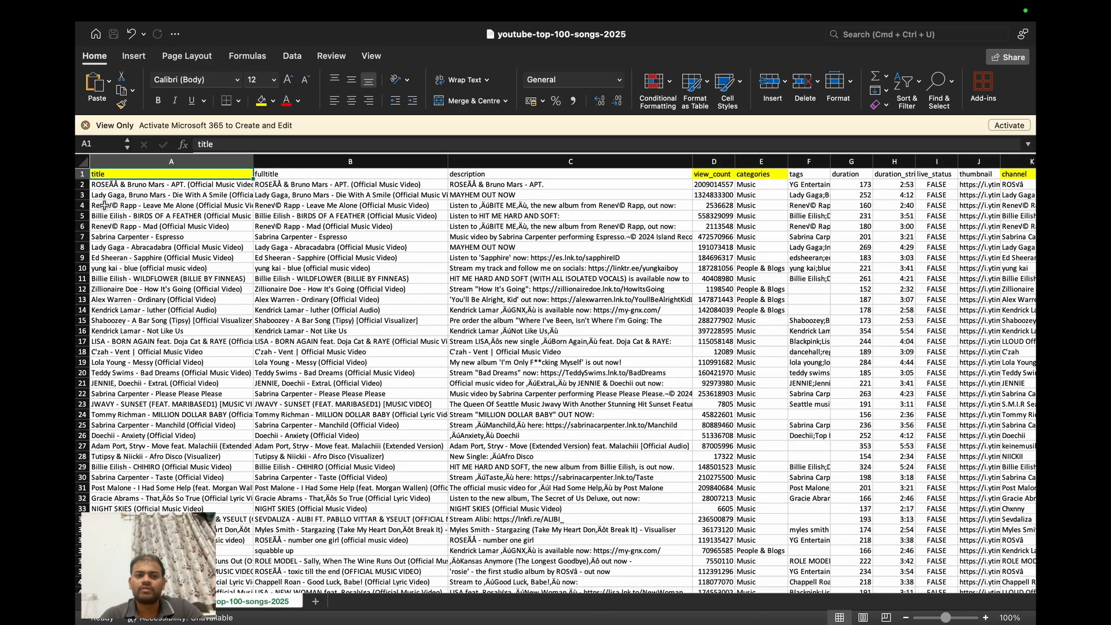
{"action": "key", "text": "Down"}
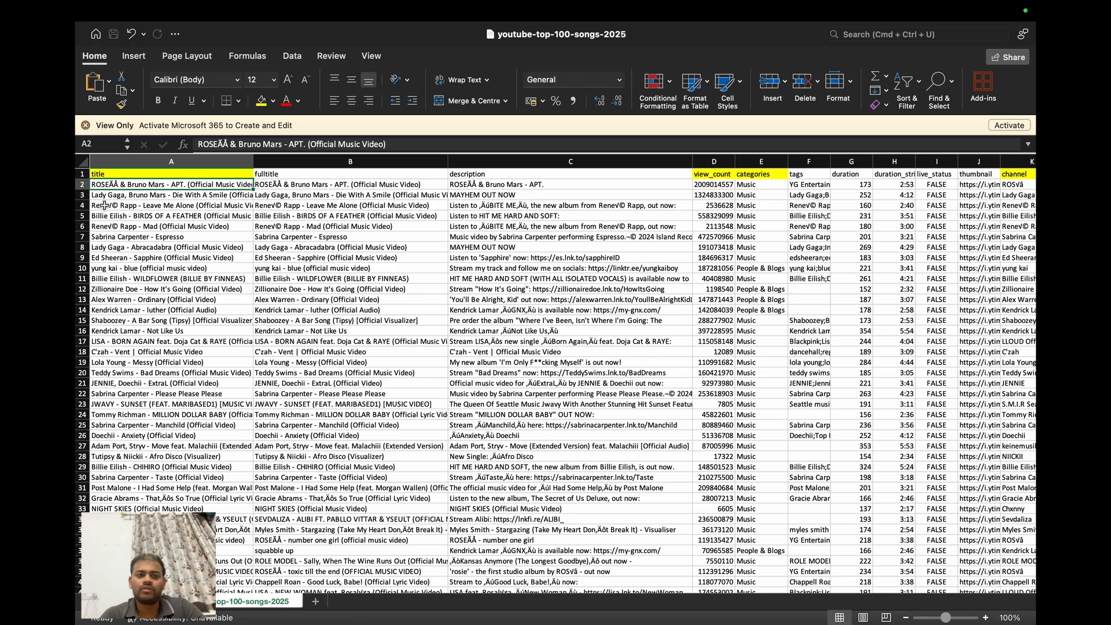
{"action": "left_click", "coordinate": [128, 161]}
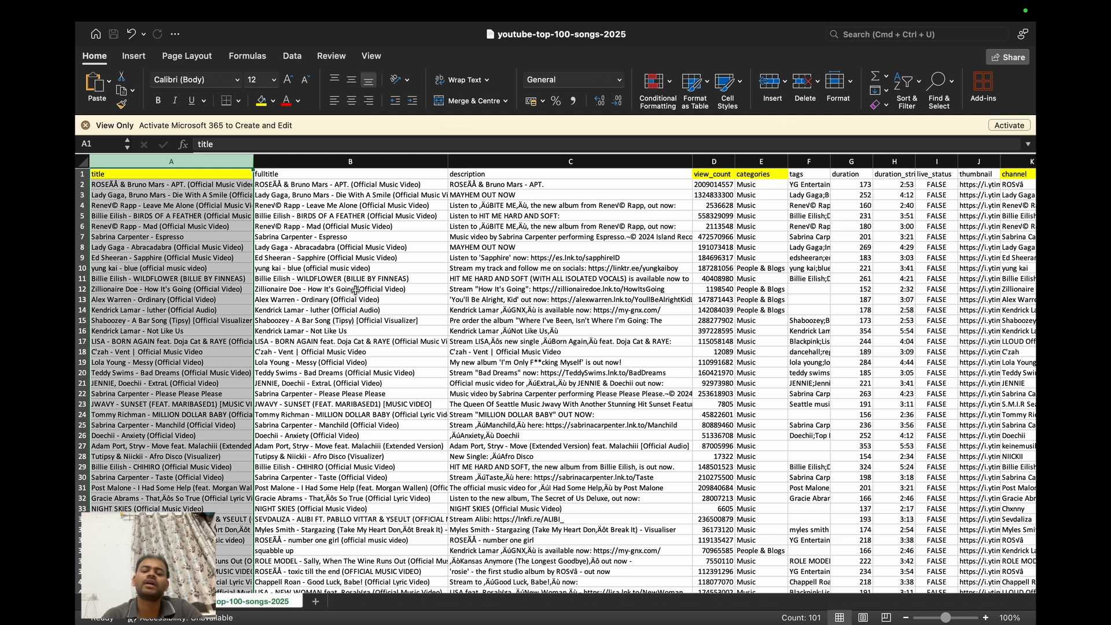
{"action": "scroll", "coordinate": [355, 290], "scroll_direction": "right", "scroll_amount": 3}
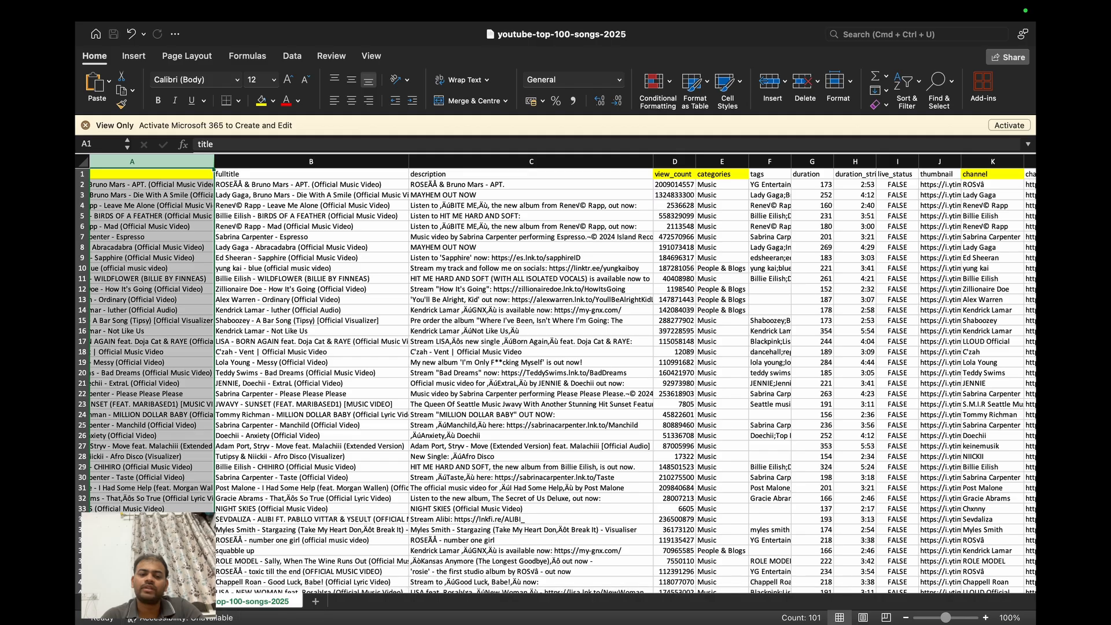
- Add the channel field to the rows of the pivot table on the new worksheet
{"action": "left_click", "coordinate": [139, 601]}
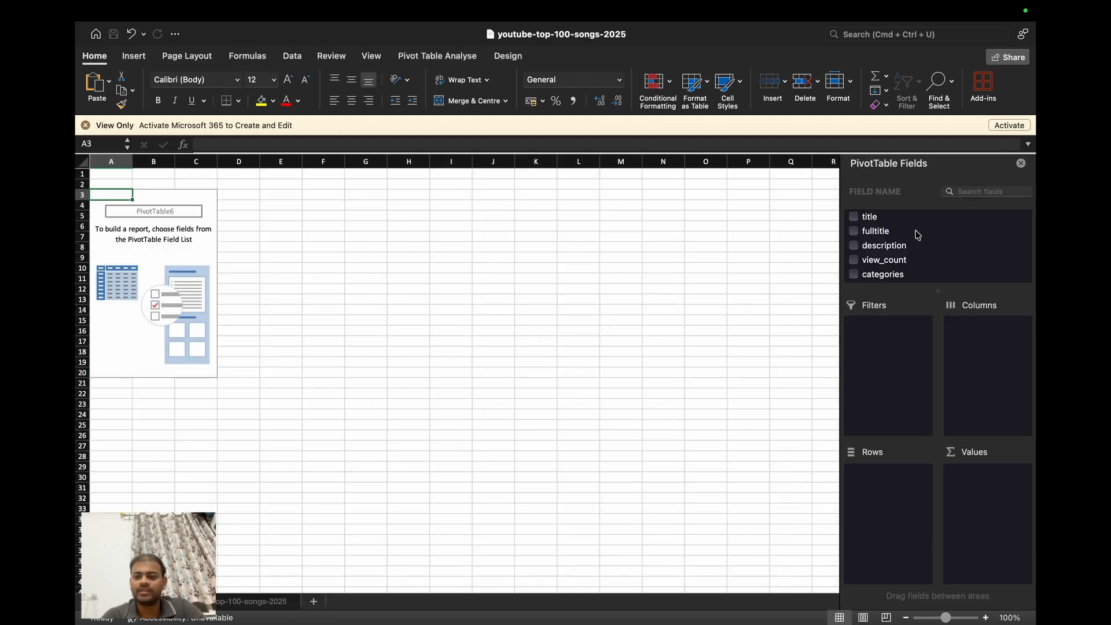
{"action": "mouse_move", "coordinate": [891, 220]}
{"action": "left_mouse_down"}
{"action": "mouse_move", "coordinate": [901, 269]}
{"action": "mouse_move", "coordinate": [900, 226]}
{"action": "left_mouse_up"}
{"action": "scroll", "coordinate": [904, 268], "scroll_direction": "down", "scroll_amount": 5}
{"action": "scroll", "coordinate": [905, 268], "scroll_direction": "down", "scroll_amount": 3}
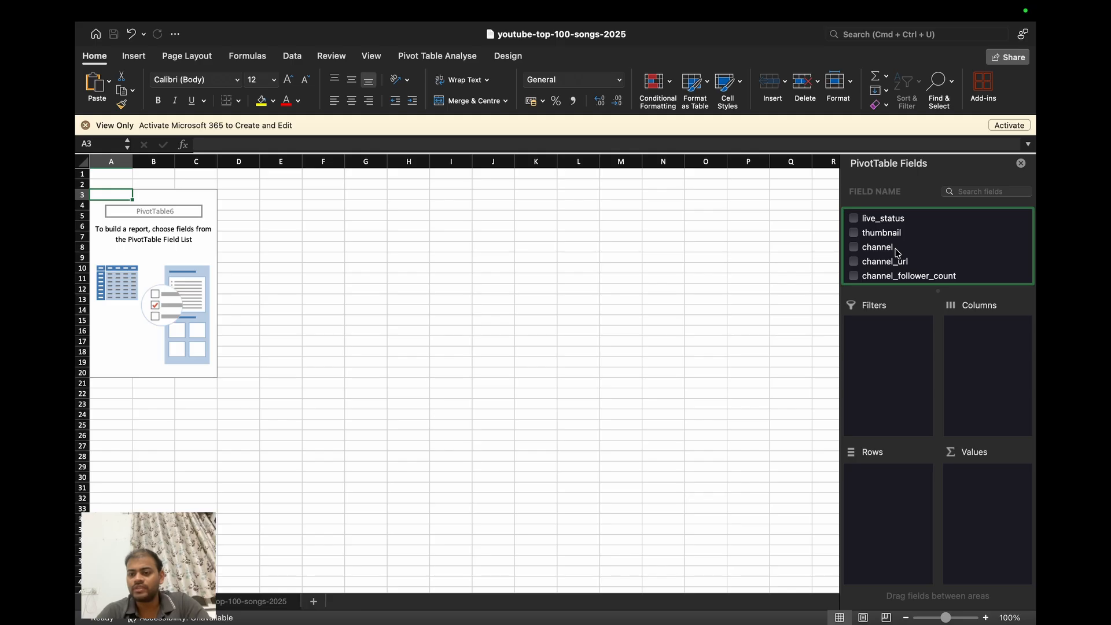
{"action": "left_click_drag", "start_coordinate": [895, 249], "coordinate": [908, 496]}
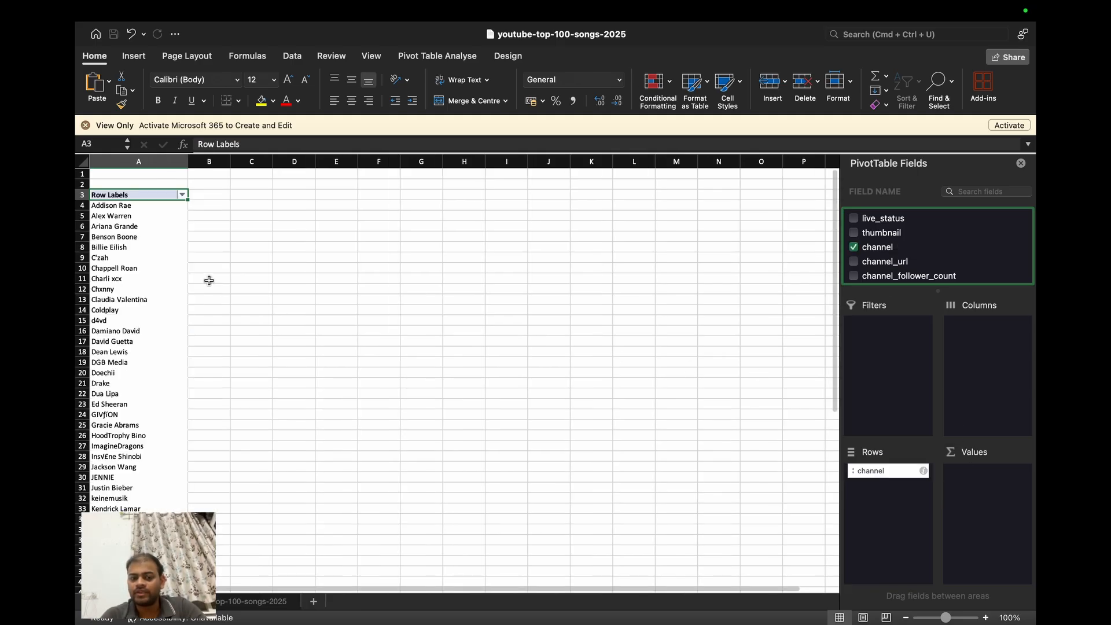
- Compare the entry count of the pivot table's channel column with that of the source sheet's title column
{"action": "left_click", "coordinate": [135, 158]}
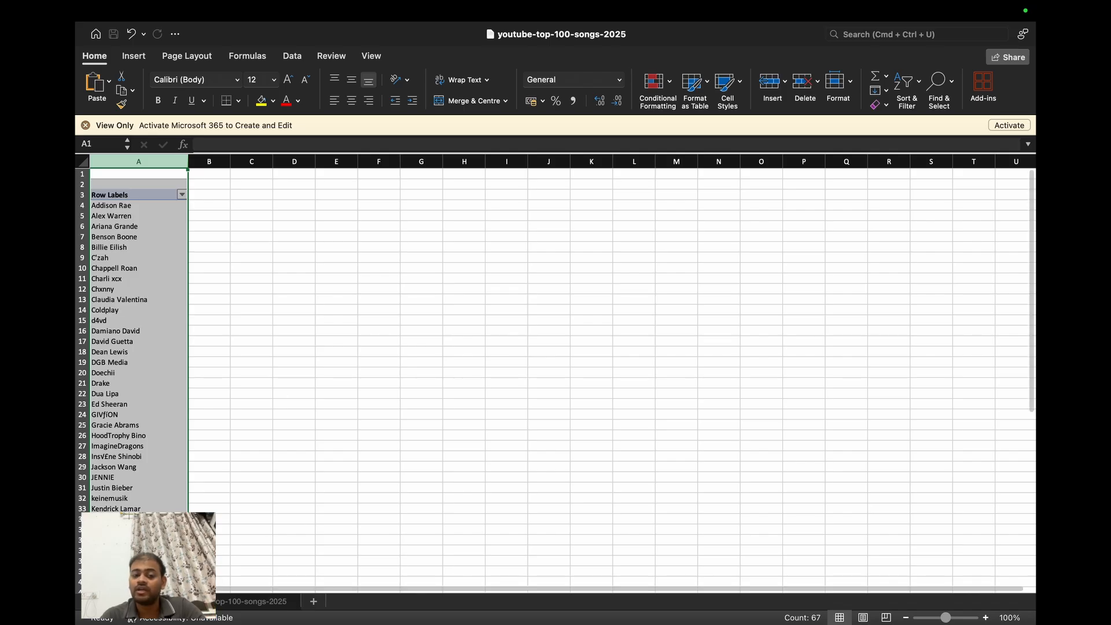
{"action": "left_click", "coordinate": [199, 602]}
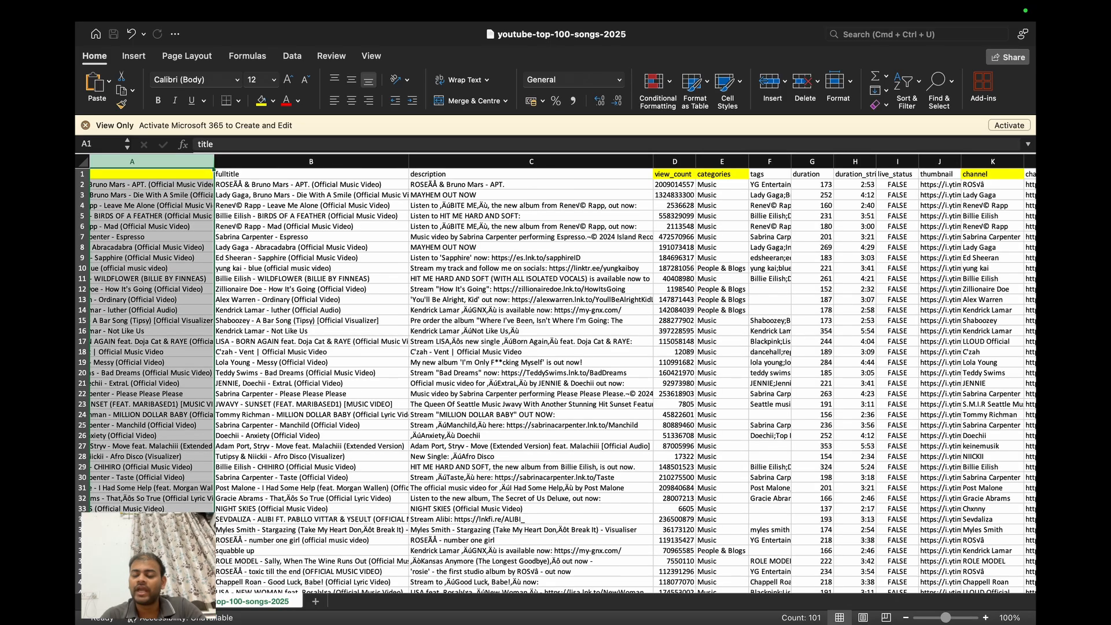
{"action": "left_click", "coordinate": [145, 601]}
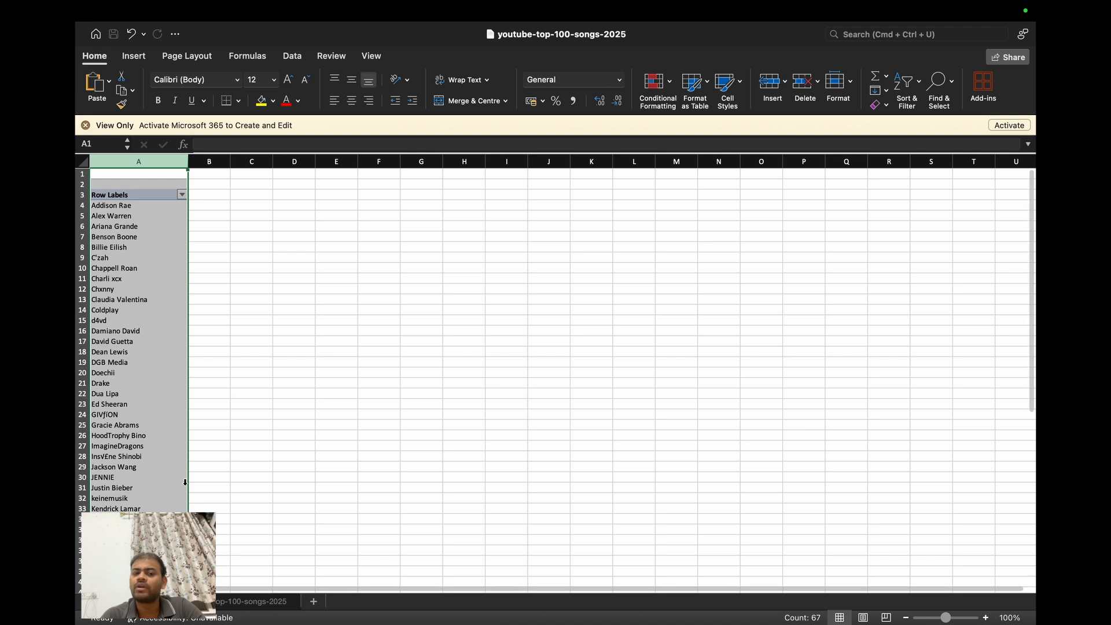
- Add the title field to the pivot table's values as a count for each channel
{"action": "left_click", "coordinate": [171, 320]}
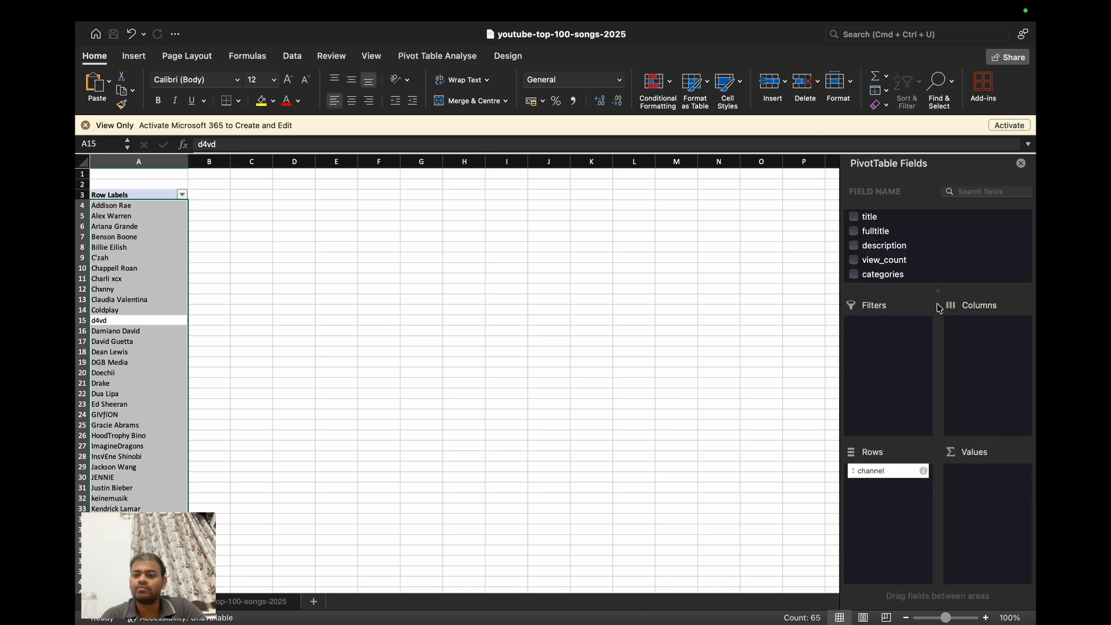
{"action": "left_click_drag", "start_coordinate": [890, 219], "coordinate": [985, 499]}
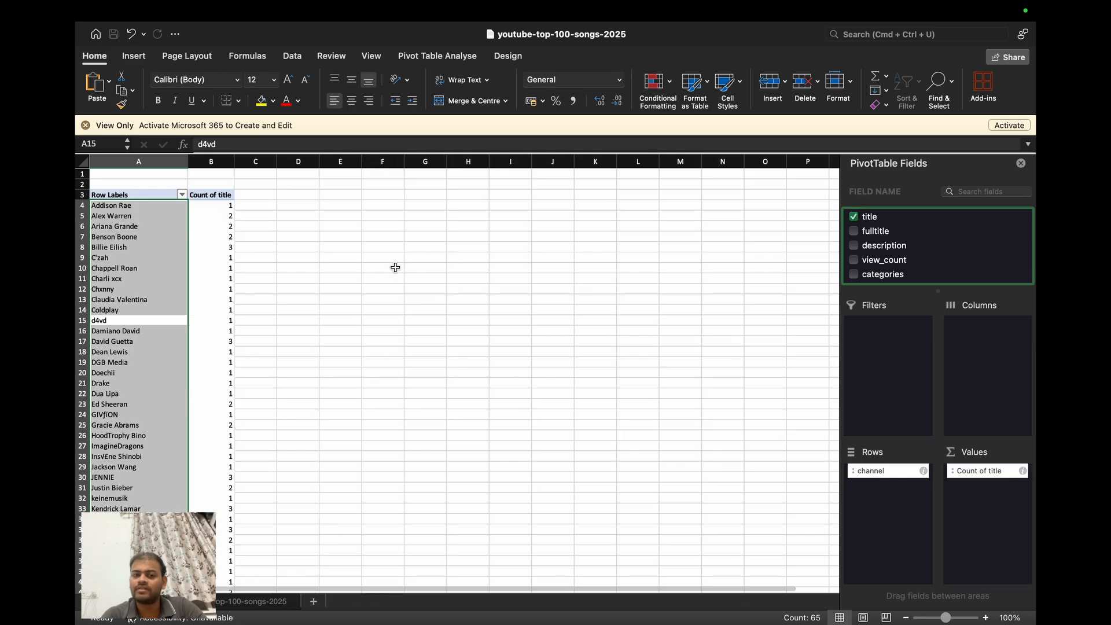
{"action": "scroll", "coordinate": [218, 238], "scroll_direction": "down", "scroll_amount": 1}
{"action": "scroll", "coordinate": [218, 238], "scroll_direction": "up", "scroll_amount": 1}
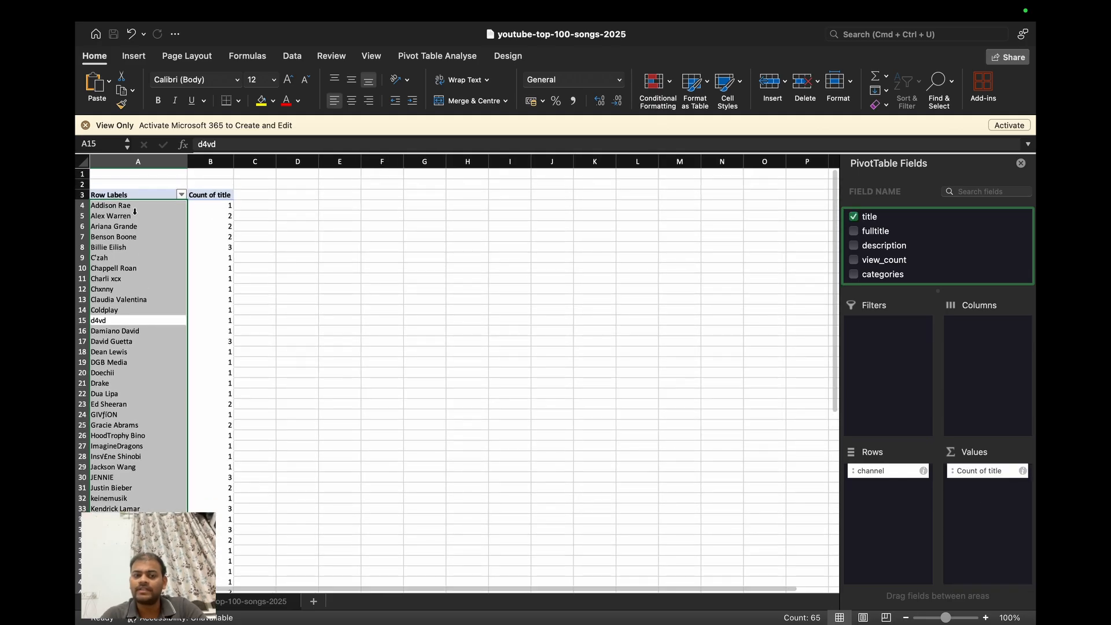
- Check the title counts per channel, from Alex Warren's row down to the grand total
{"action": "left_click", "coordinate": [130, 217]}
{"action": "left_click", "coordinate": [213, 218]}
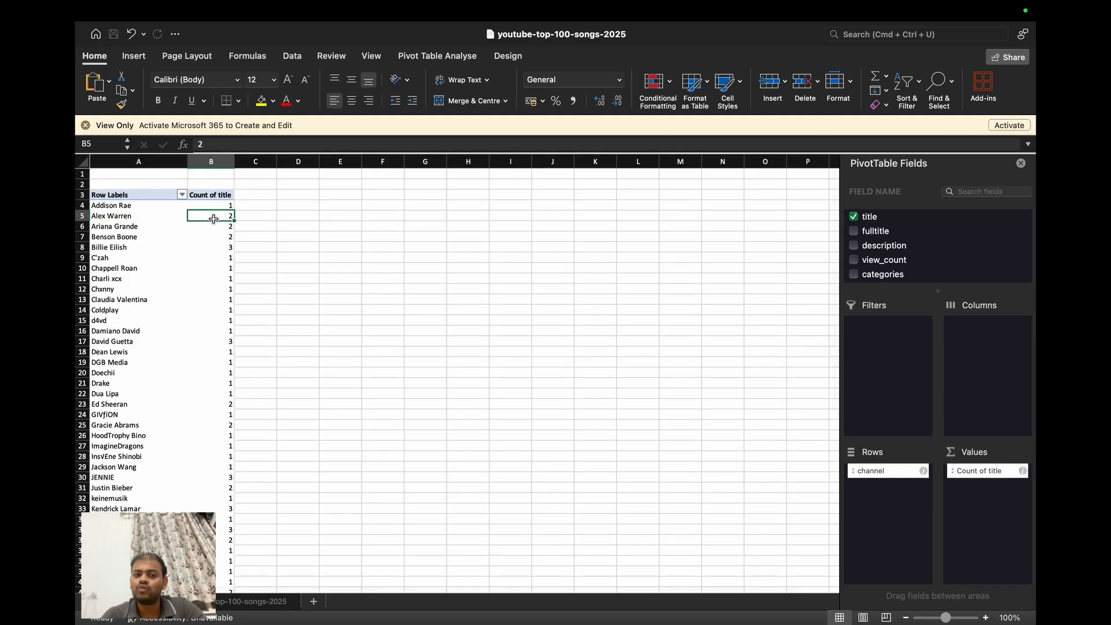
{"action": "scroll", "coordinate": [189, 363], "scroll_direction": "down", "scroll_amount": 10}
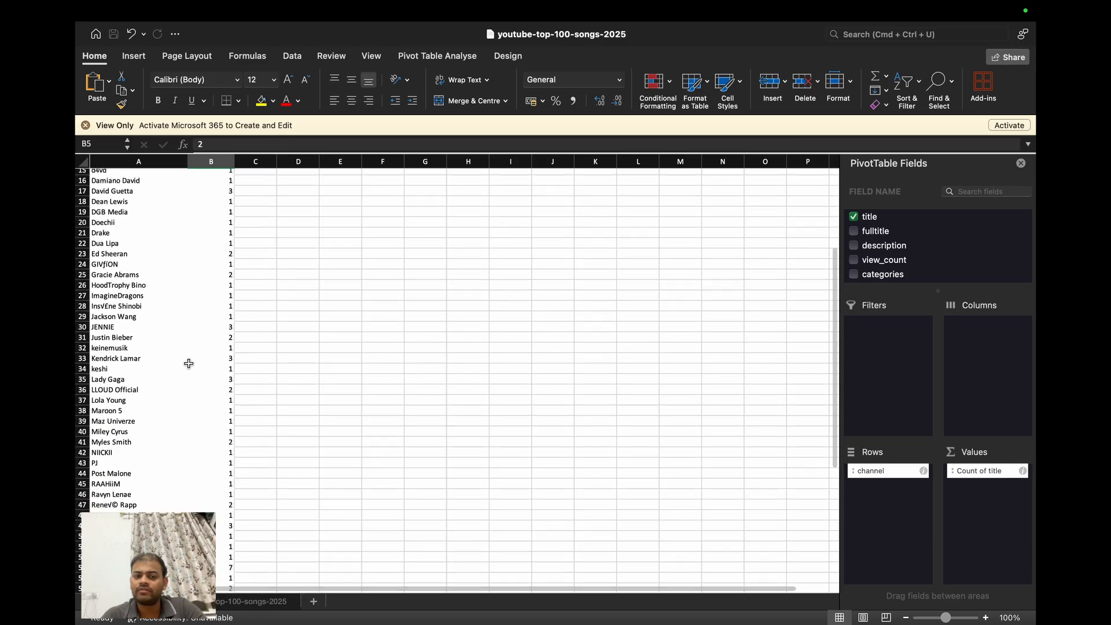
{"action": "scroll", "coordinate": [189, 364], "scroll_direction": "down", "scroll_amount": 11}
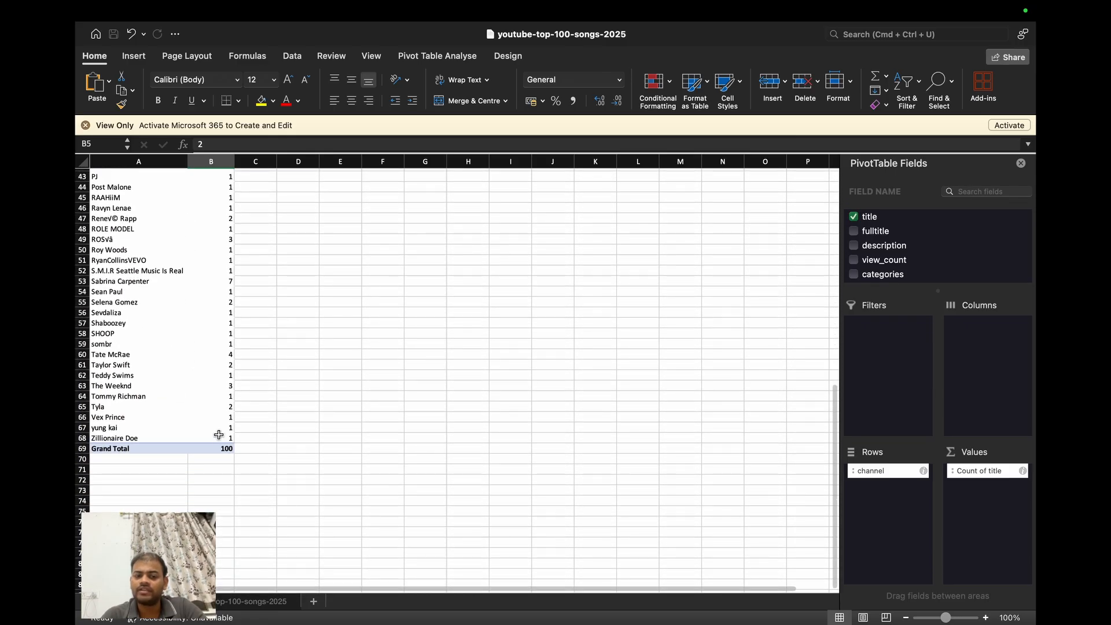
{"action": "scroll", "coordinate": [219, 450], "scroll_direction": "up", "scroll_amount": 20}
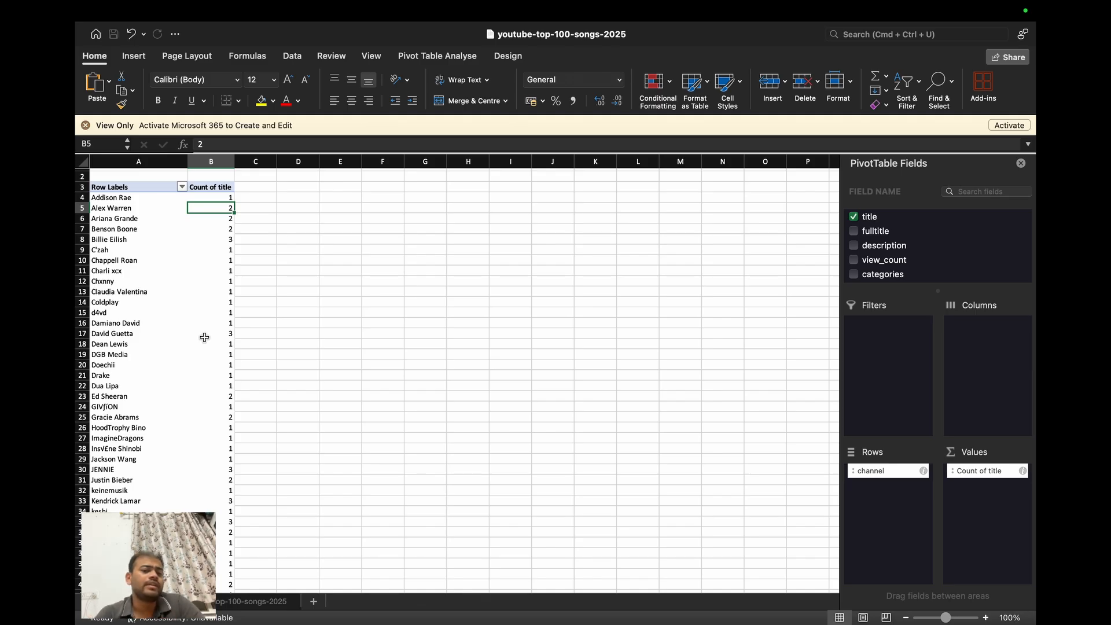
- Turn on column filters for the header row of the youtube-top-100-songs-2025 source sheet
{"action": "left_click", "coordinate": [206, 336]}
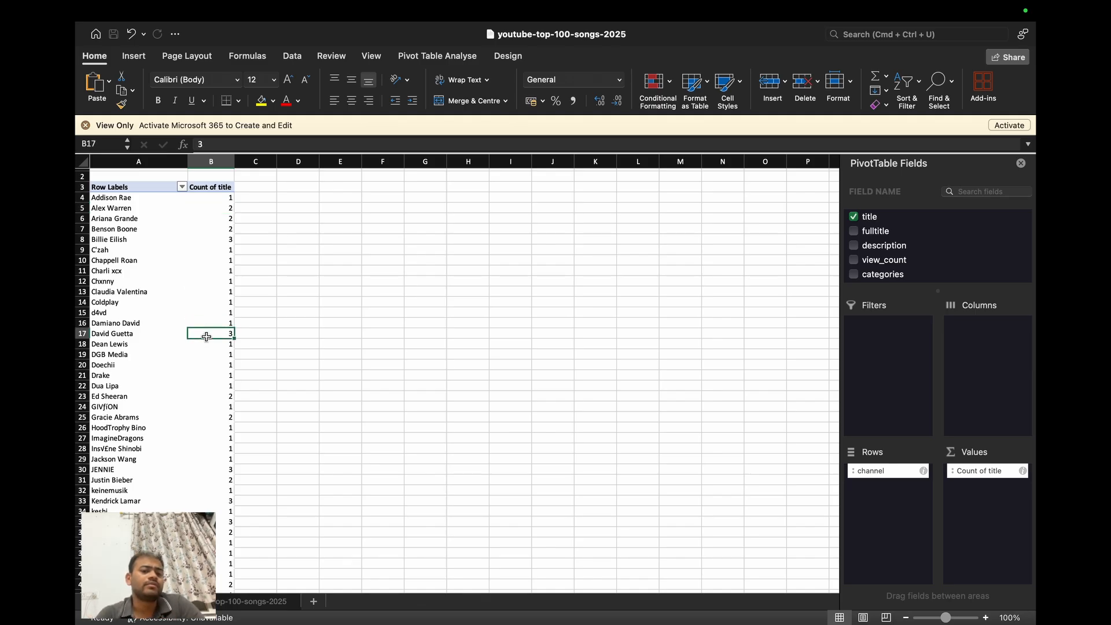
{"action": "left_click", "coordinate": [114, 334]}
{"action": "key", "text": "super+c"}
{"action": "left_click", "coordinate": [200, 601]}
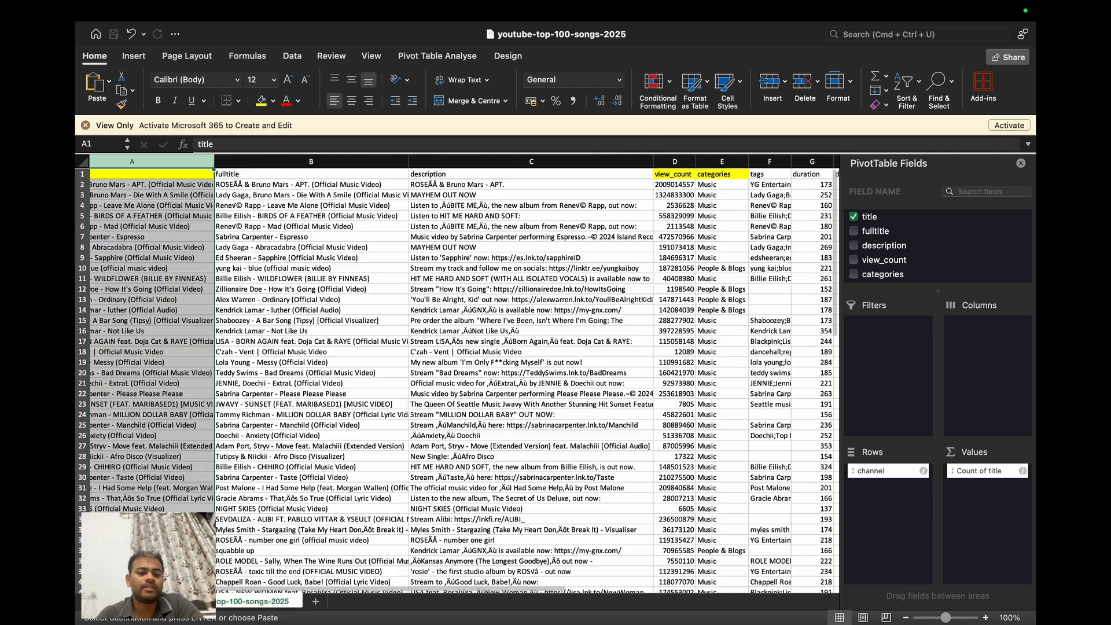
{"action": "key", "text": "super+shift+f"}
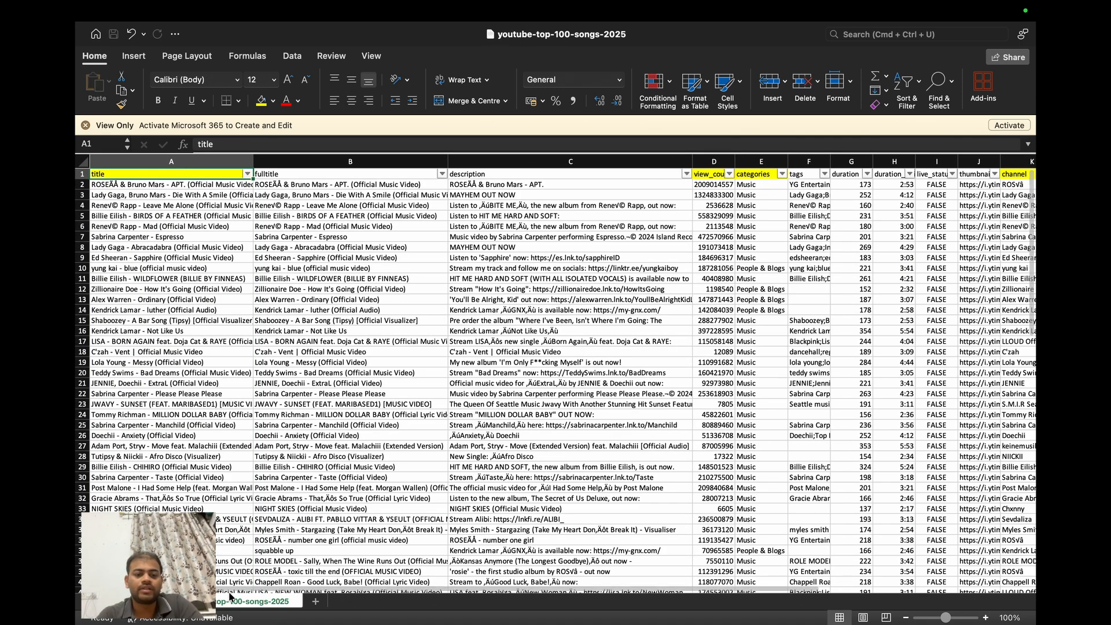
- Copy the David Guetta label from the pivot table and filter the source sheet's channel column by it
{"action": "left_click", "coordinate": [145, 601]}
{"action": "key", "text": "super+c"}
{"action": "left_click", "coordinate": [251, 601]}
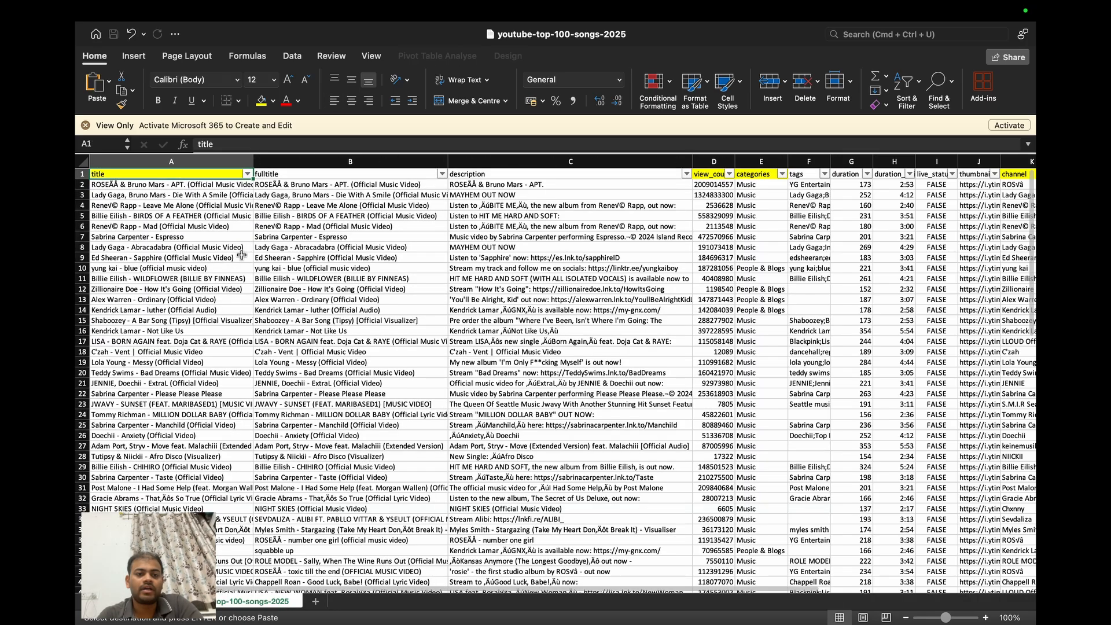
{"action": "scroll", "coordinate": [773, 187], "scroll_direction": "right", "scroll_amount": 3}
{"action": "left_click", "coordinate": [934, 174]}
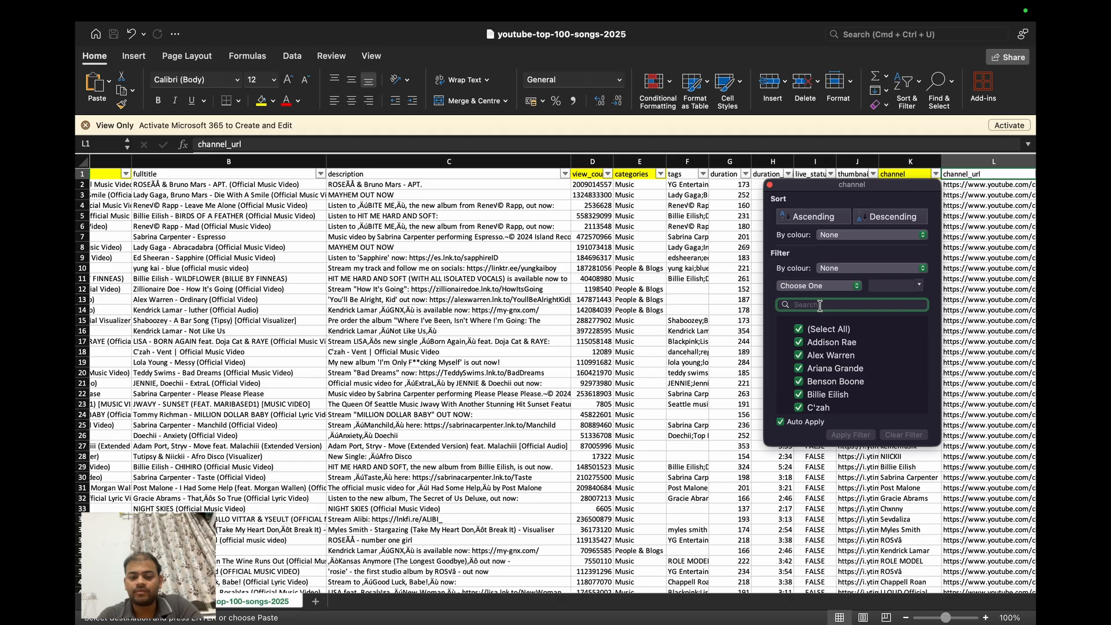
{"action": "key", "text": "super+v"}
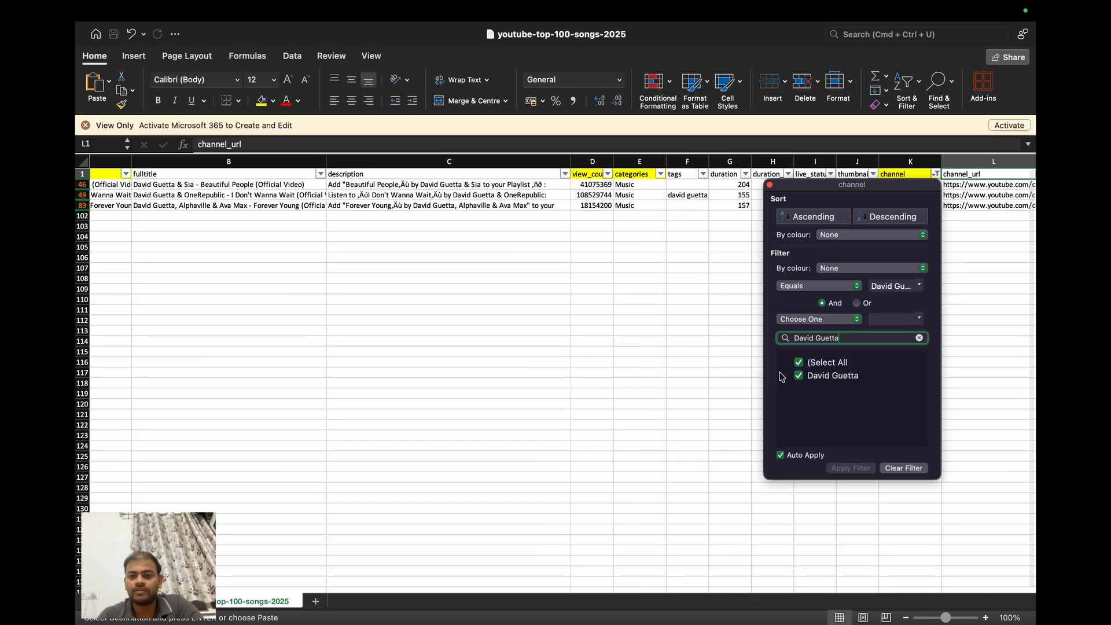
{"action": "left_click", "coordinate": [670, 369]}
- Look over the filtered David Guetta rows and widen the title column so the song titles are readable
{"action": "scroll", "coordinate": [643, 258], "scroll_direction": "left", "scroll_amount": 2}
{"action": "left_click", "coordinate": [643, 261]}
{"action": "scroll", "coordinate": [642, 259], "scroll_direction": "right", "scroll_amount": 5}
{"action": "scroll", "coordinate": [742, 219], "scroll_direction": "left", "scroll_amount": 8}
{"action": "scroll", "coordinate": [250, 197], "scroll_direction": "right", "scroll_amount": 3}
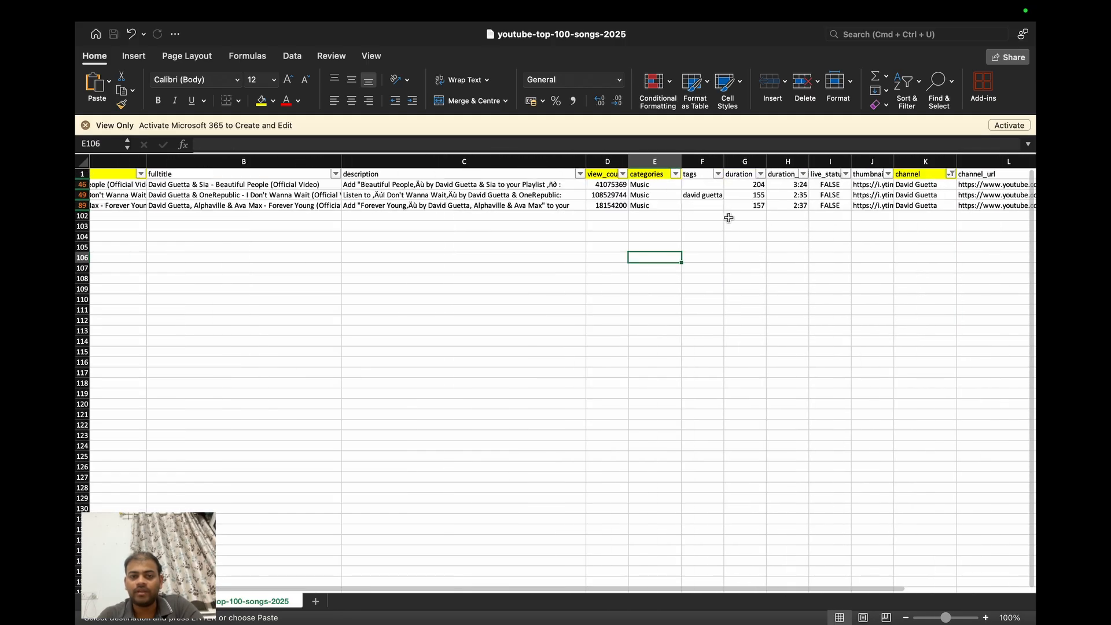
{"action": "scroll", "coordinate": [139, 232], "scroll_direction": "left", "scroll_amount": 4}
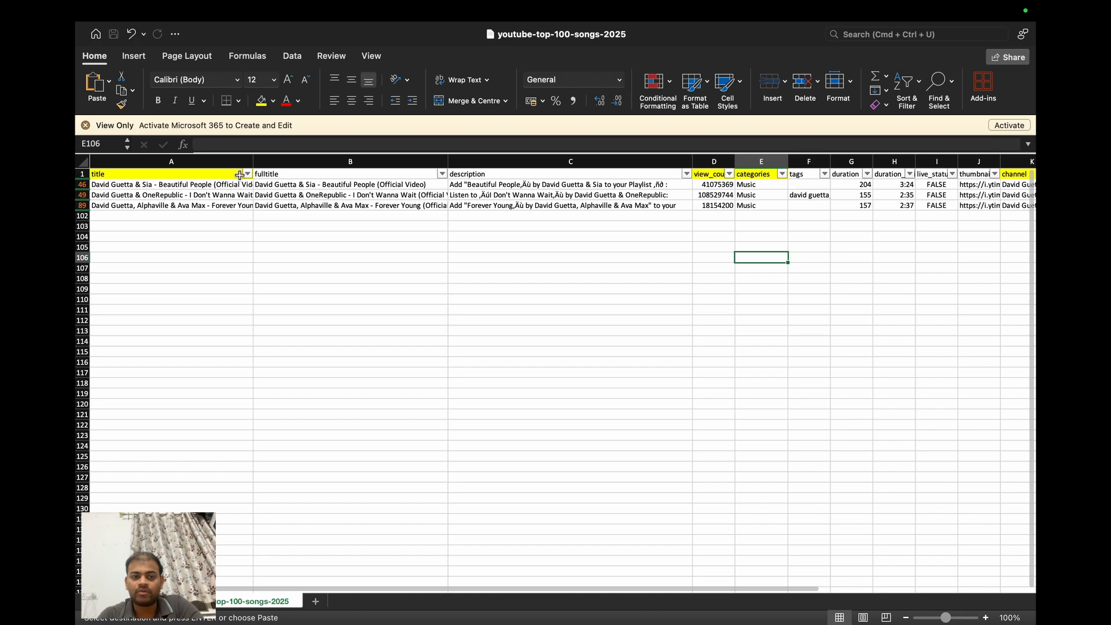
{"action": "left_click_drag", "start_coordinate": [254, 162], "coordinate": [307, 162]}
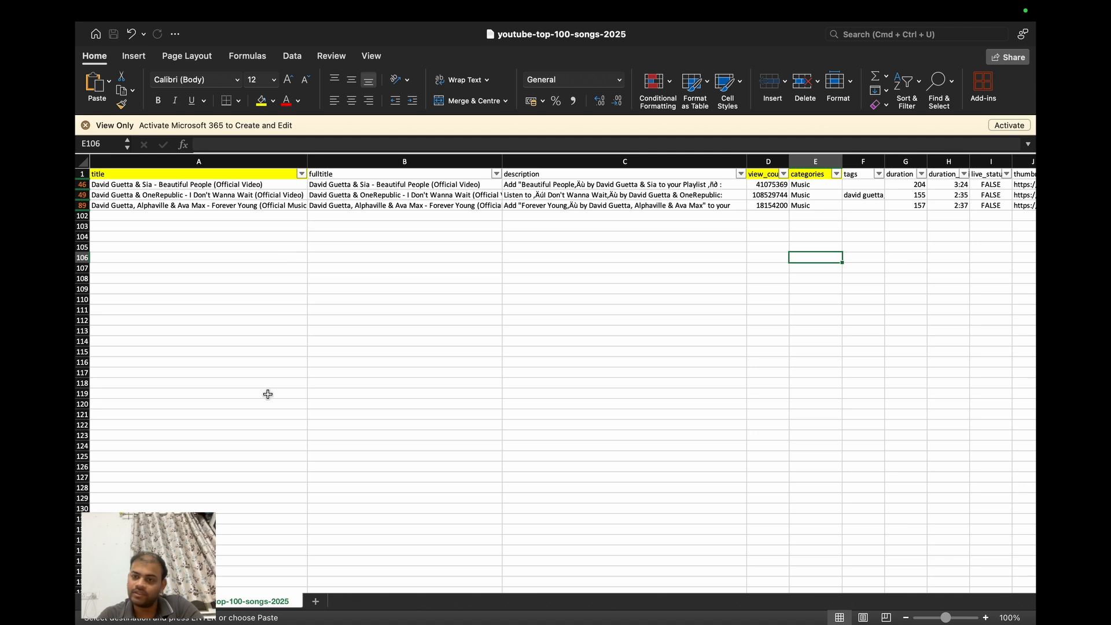
- Return to the pivot table sheet and examine the channel counts for the channel with the most songs
{"action": "left_click", "coordinate": [142, 600]}
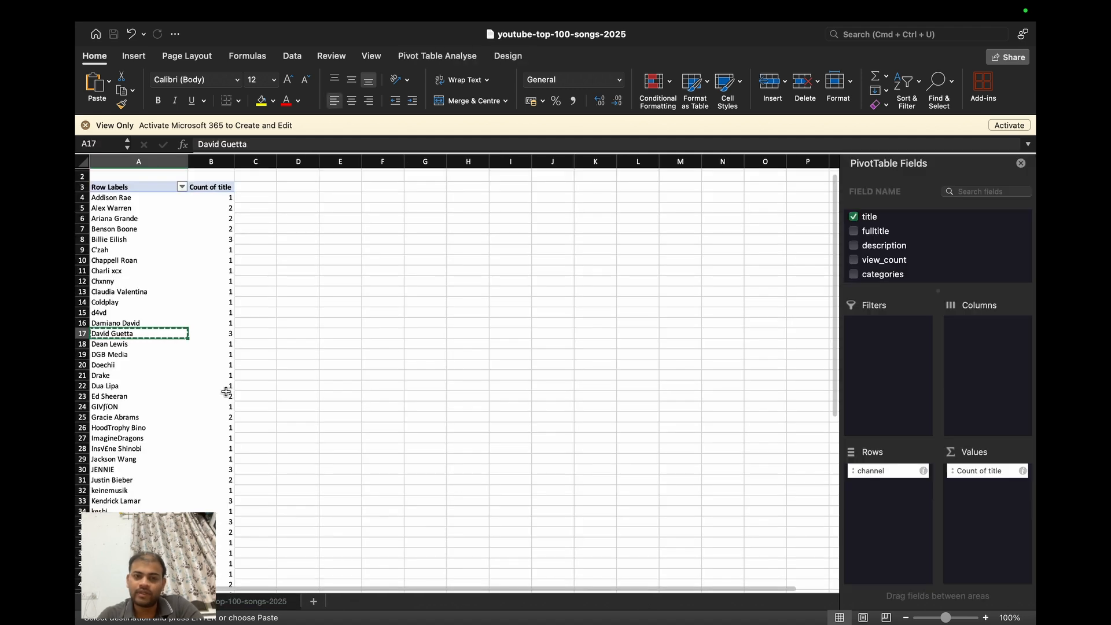
{"action": "scroll", "coordinate": [226, 392], "scroll_direction": "down", "scroll_amount": 2}
{"action": "scroll", "coordinate": [226, 392], "scroll_direction": "down", "scroll_amount": 3}
{"action": "scroll", "coordinate": [227, 392], "scroll_direction": "up", "scroll_amount": 5}
{"action": "scroll", "coordinate": [226, 393], "scroll_direction": "down", "scroll_amount": 10}
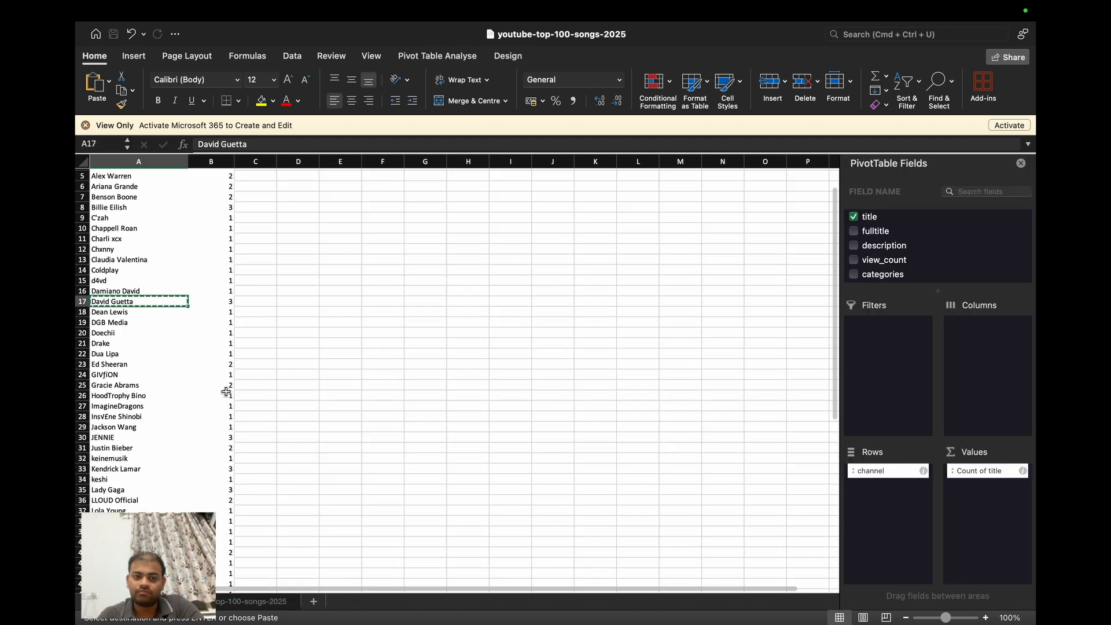
{"action": "scroll", "coordinate": [226, 393], "scroll_direction": "down", "scroll_amount": 5}
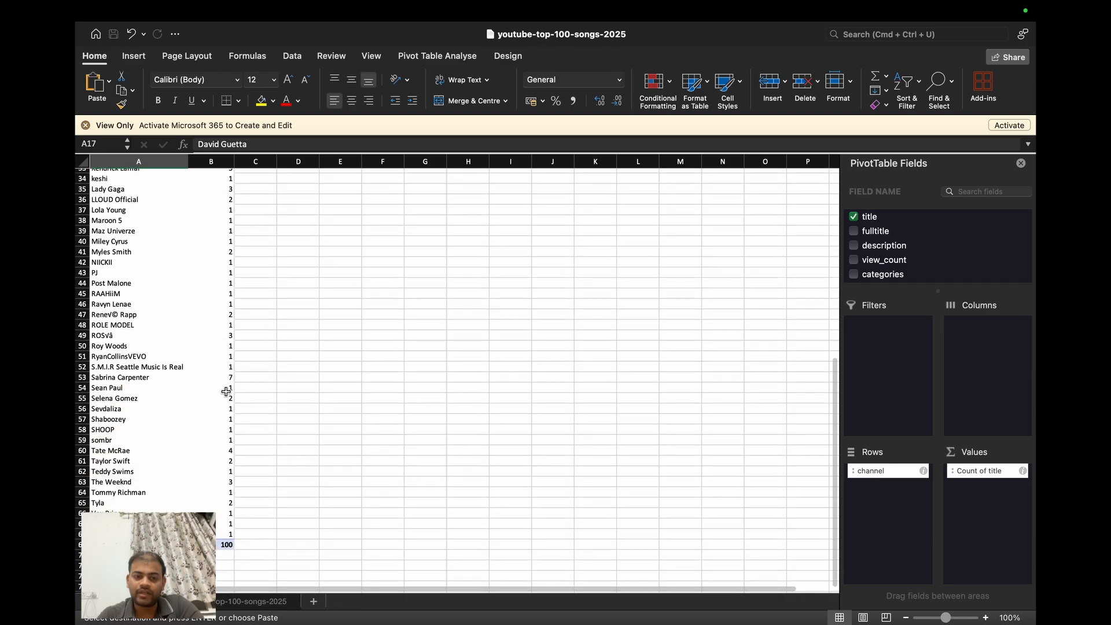
{"action": "left_click", "coordinate": [159, 378]}
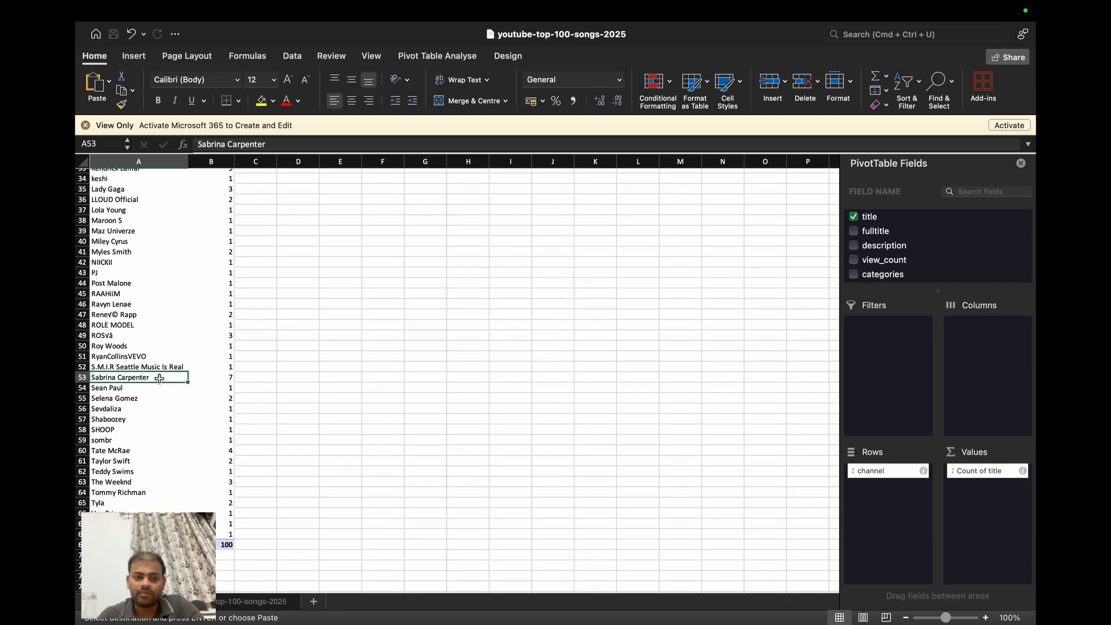
{"action": "scroll", "coordinate": [228, 373], "scroll_direction": "up", "scroll_amount": 10}
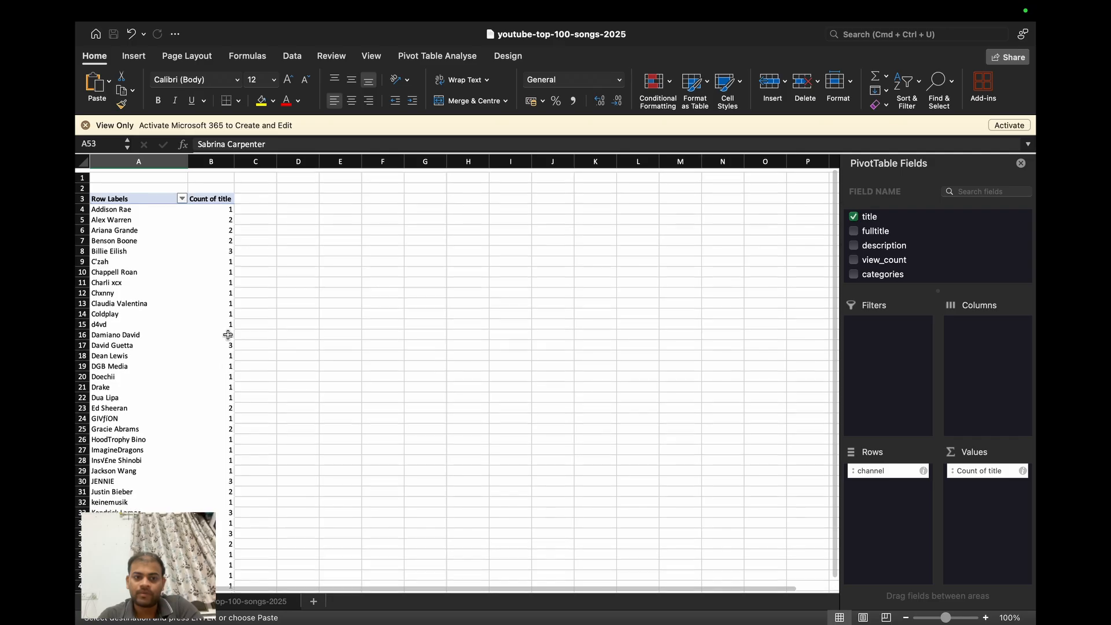
- Try to sort the pivot table by Count of title from largest to smallest, starting from header cell B3
{"action": "left_click", "coordinate": [220, 191]}
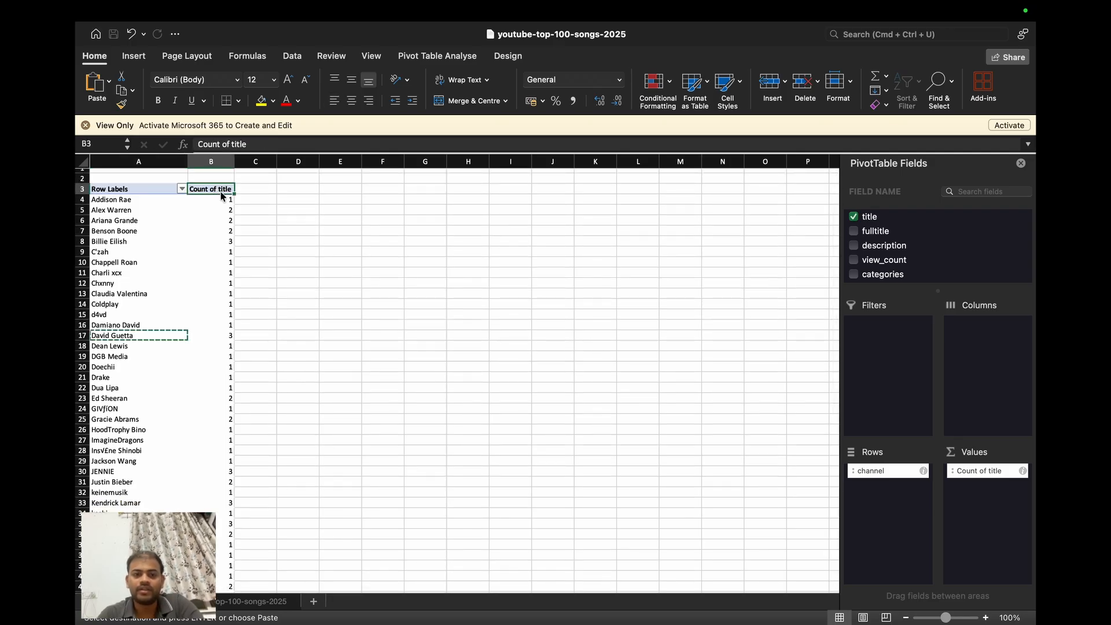
{"action": "key", "text": "Left"}
{"action": "key", "text": "Right"}
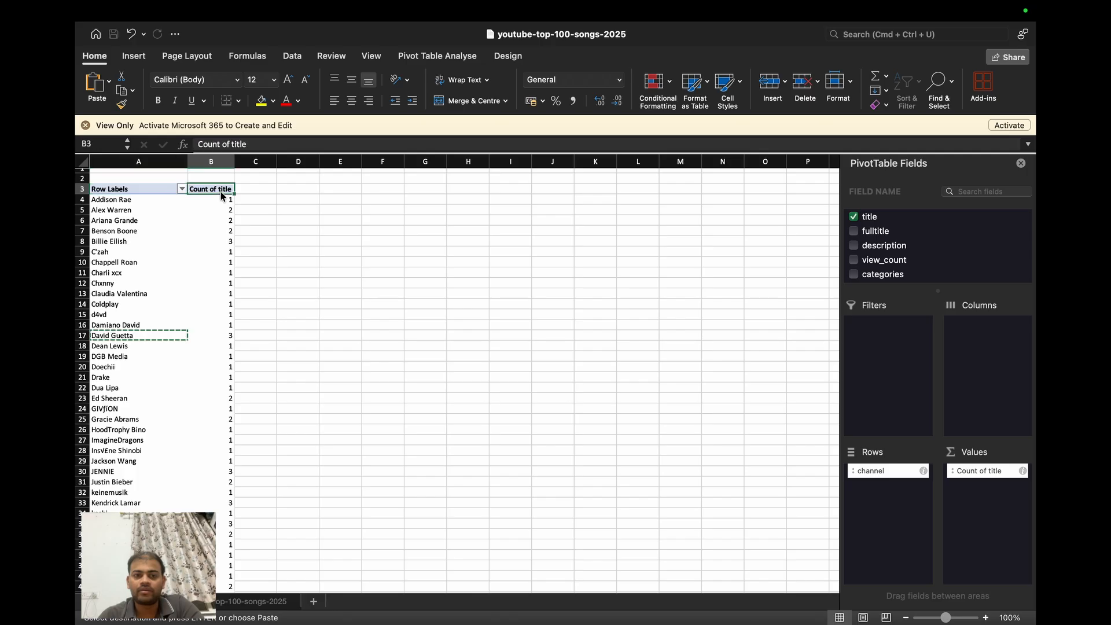
{"action": "right_click", "coordinate": [222, 196]}
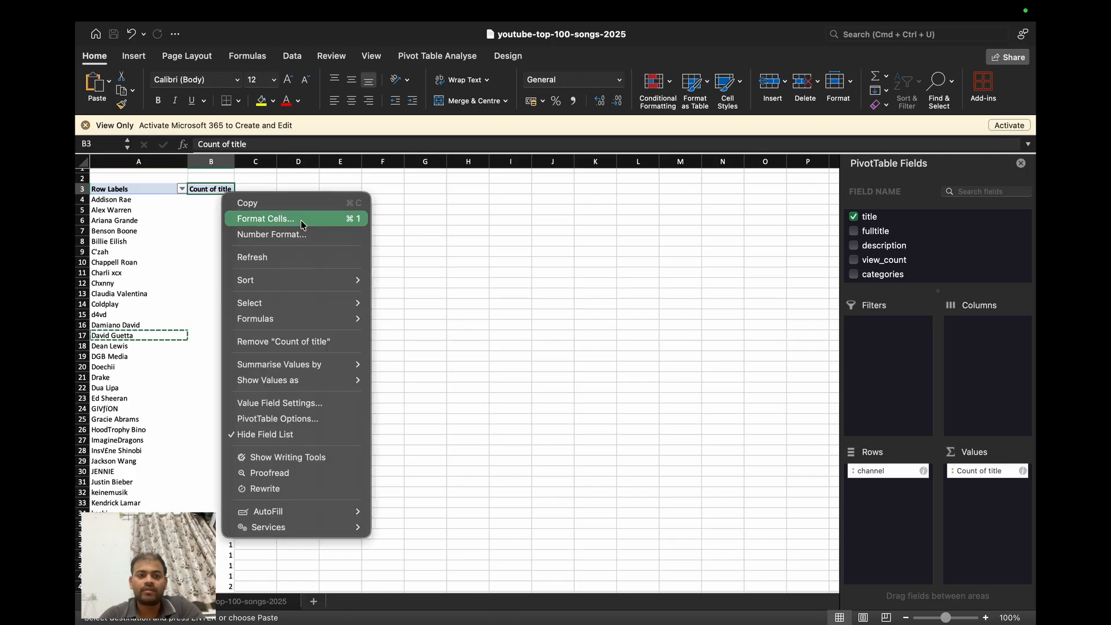
{"action": "mouse_move", "coordinate": [317, 278]}
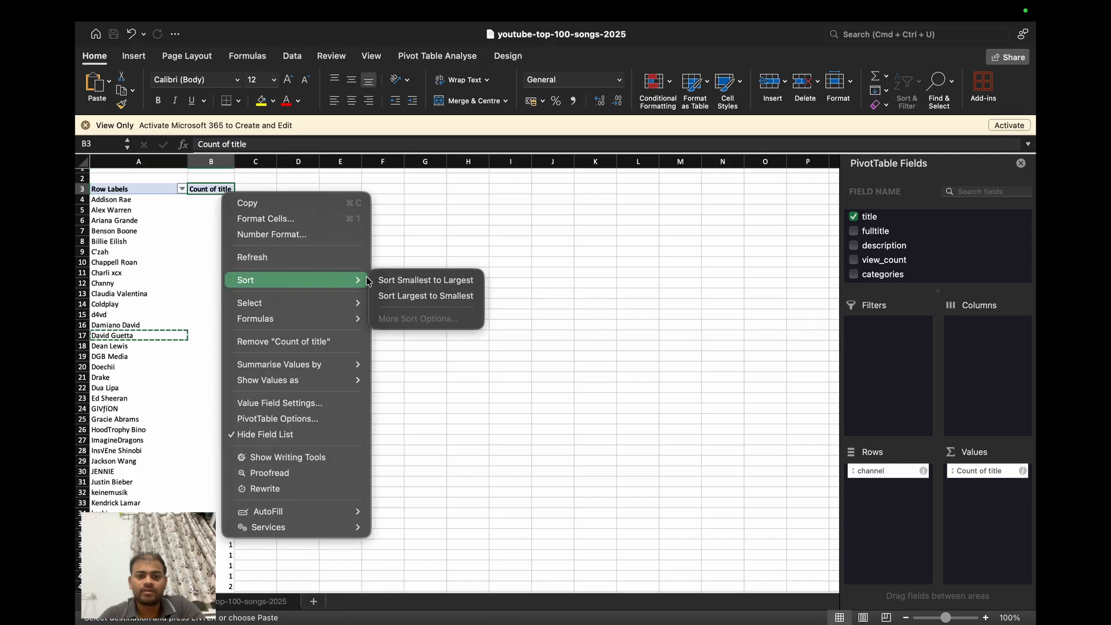
{"action": "left_click", "coordinate": [403, 297]}
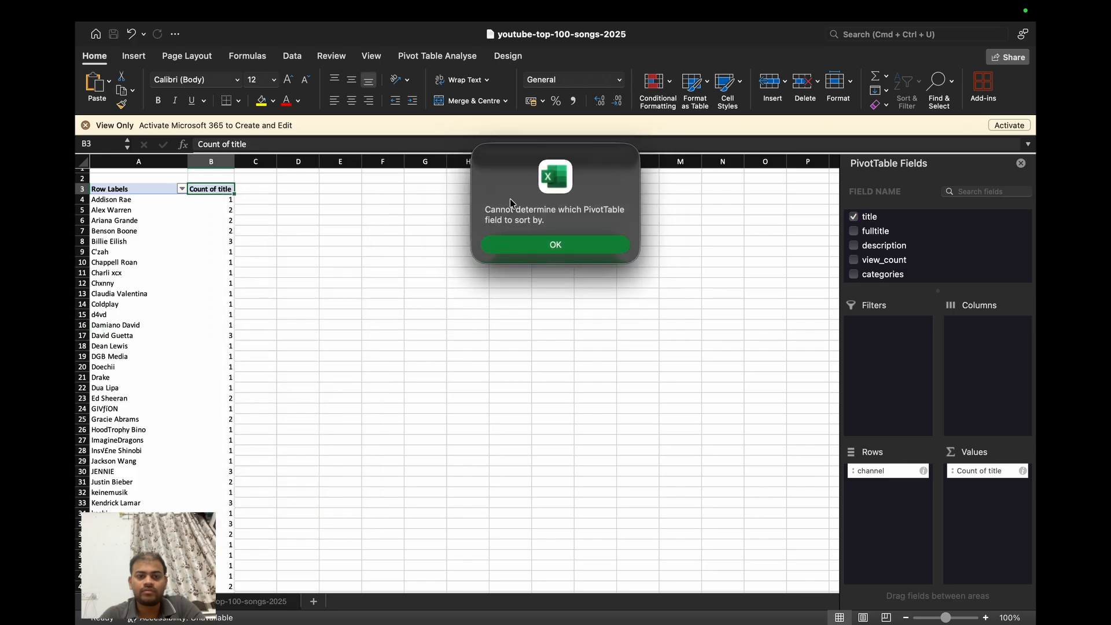
{"action": "left_click", "coordinate": [548, 246]}
- Reselect the Count of title header and try the largest-to-smallest sort again
{"action": "left_click", "coordinate": [211, 162]}
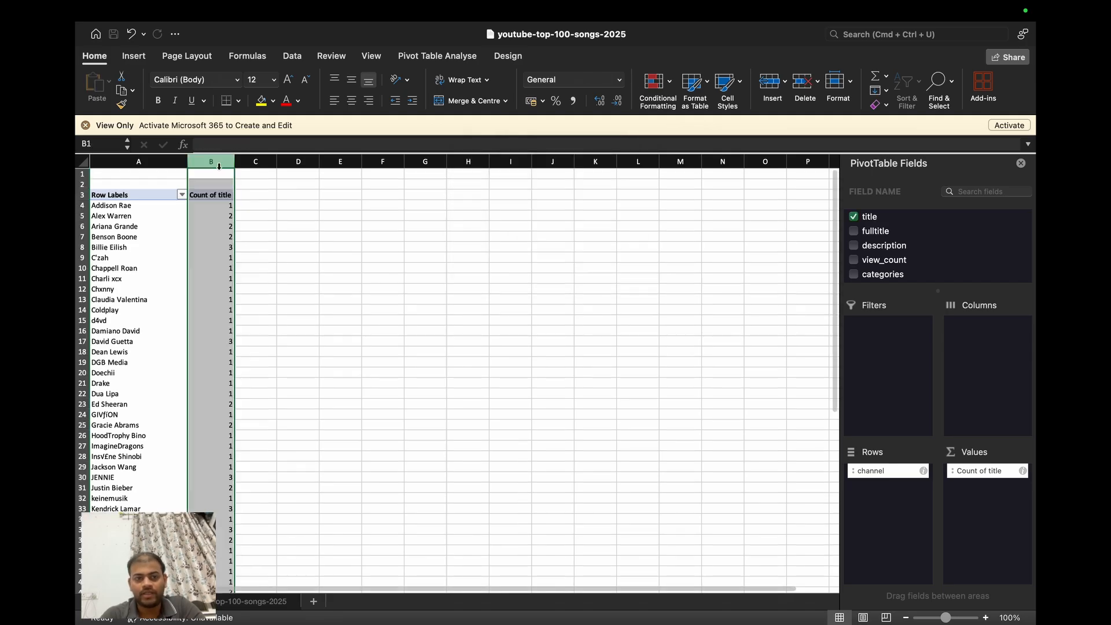
{"action": "left_click", "coordinate": [222, 197]}
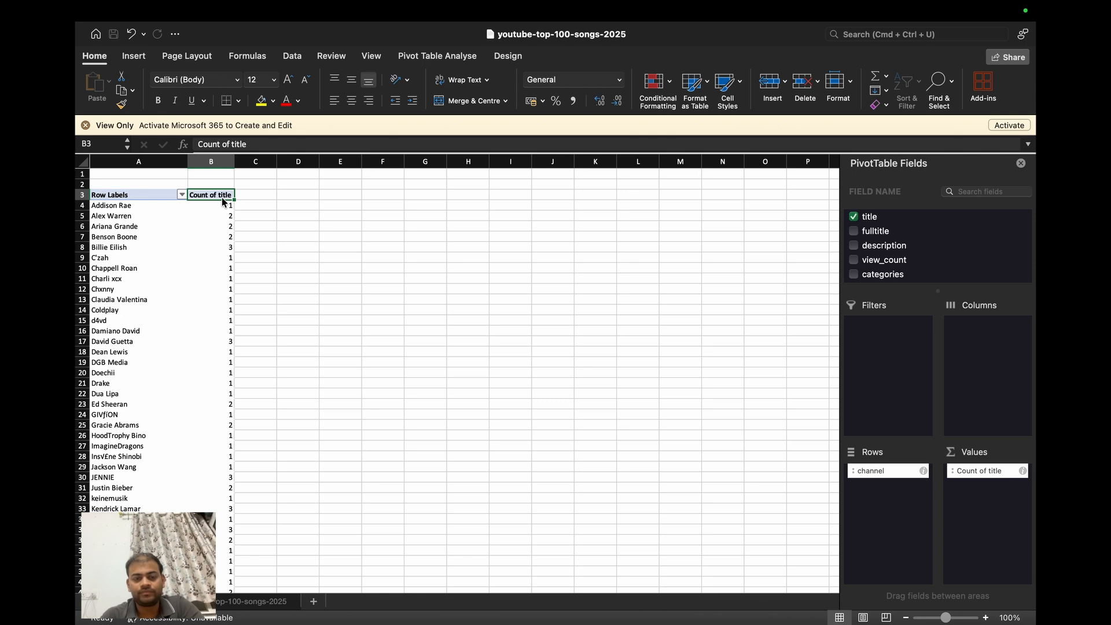
{"action": "key", "text": "Down"}
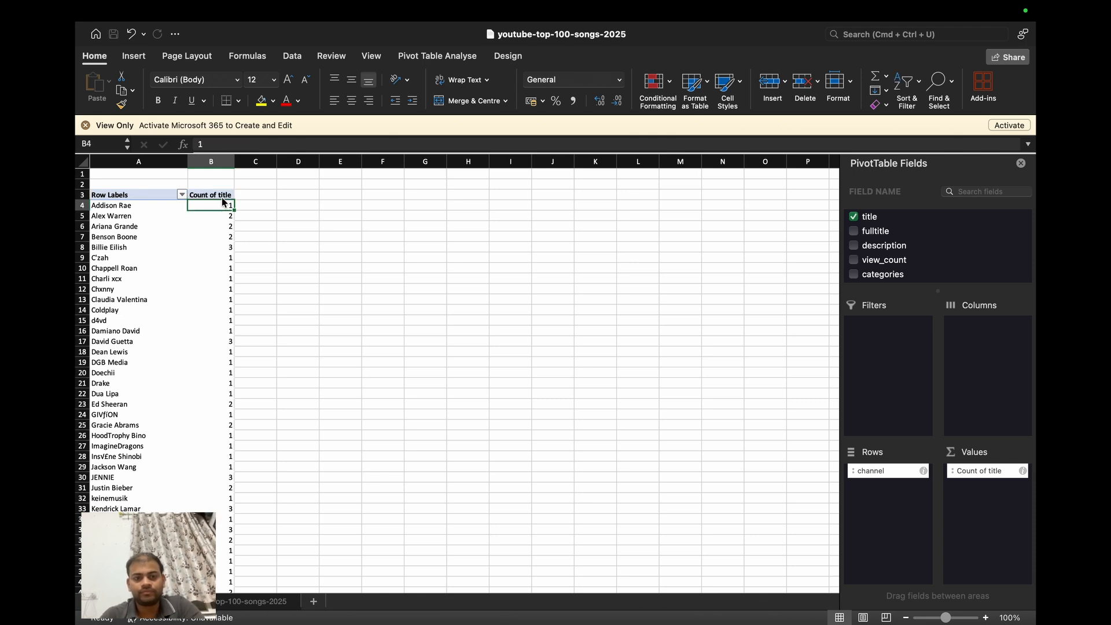
{"action": "left_click", "coordinate": [220, 196]}
{"action": "right_click", "coordinate": [220, 197]}
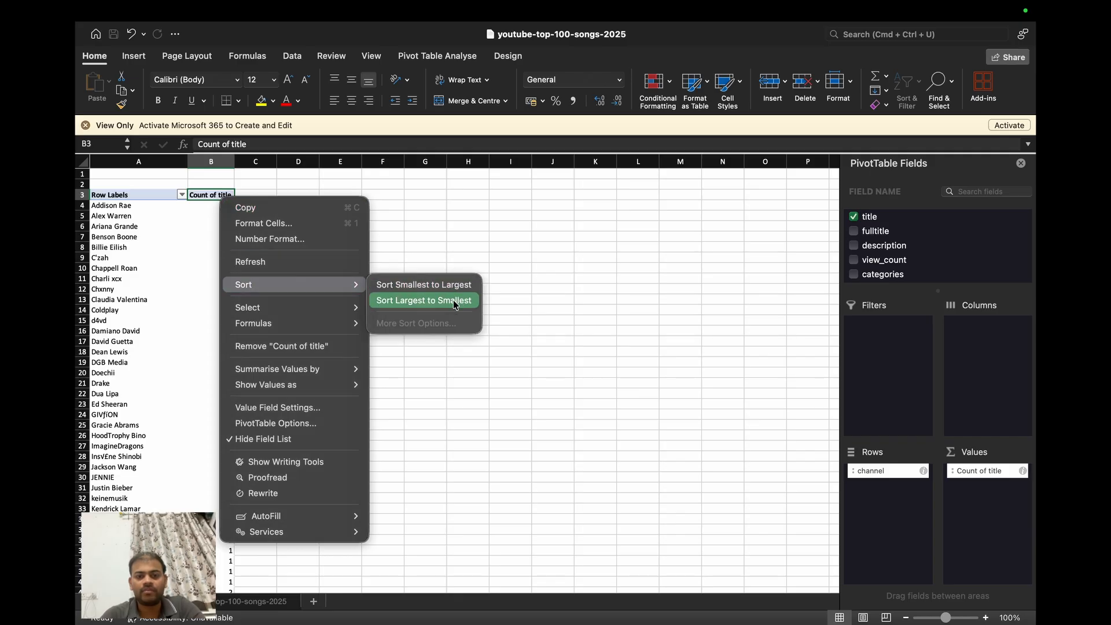
{"action": "left_click", "coordinate": [453, 300]}
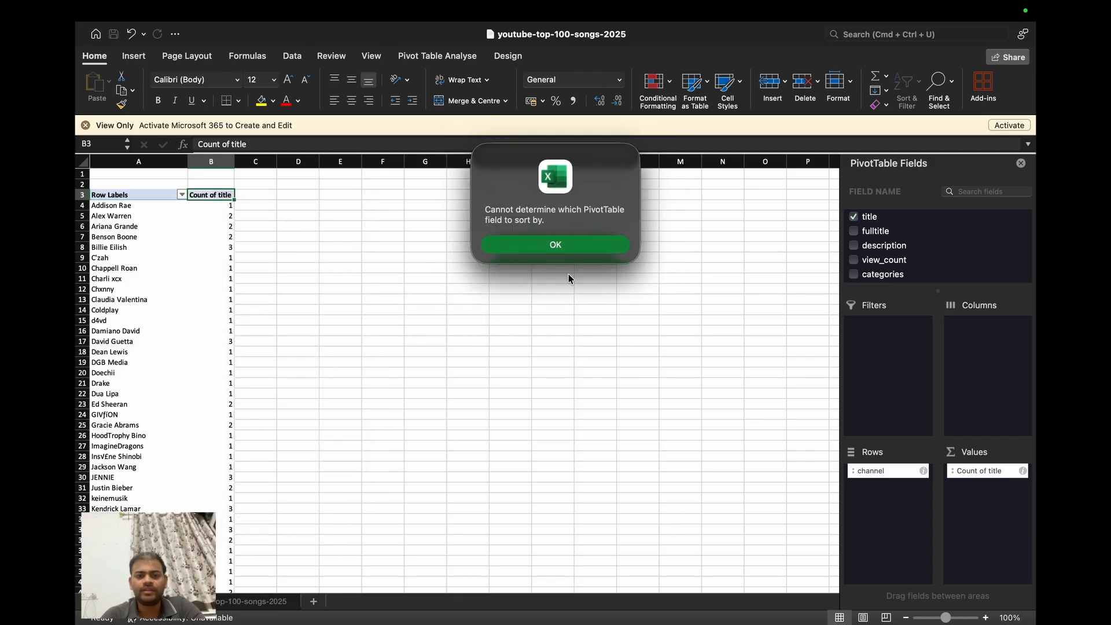
{"action": "left_click", "coordinate": [541, 245]}
- Copy all channel names and their song counts from the pivot table, starting at A4 and leaving out the header row
{"action": "key", "text": "Left"}
{"action": "key", "text": "Down"}
{"action": "key", "text": "shift+Right"}
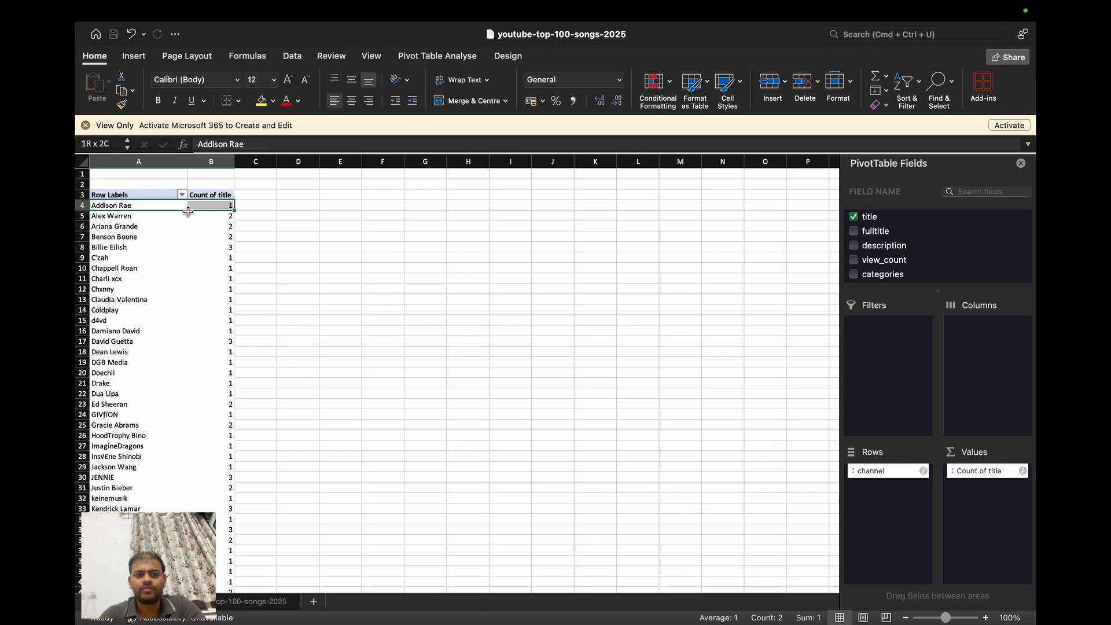
{"action": "key", "text": "shift+Down"}
{"action": "key", "text": "shift+Down"}
{"action": "key", "text": "shift+Down"}
{"action": "key", "text": "super+shift+Down"}
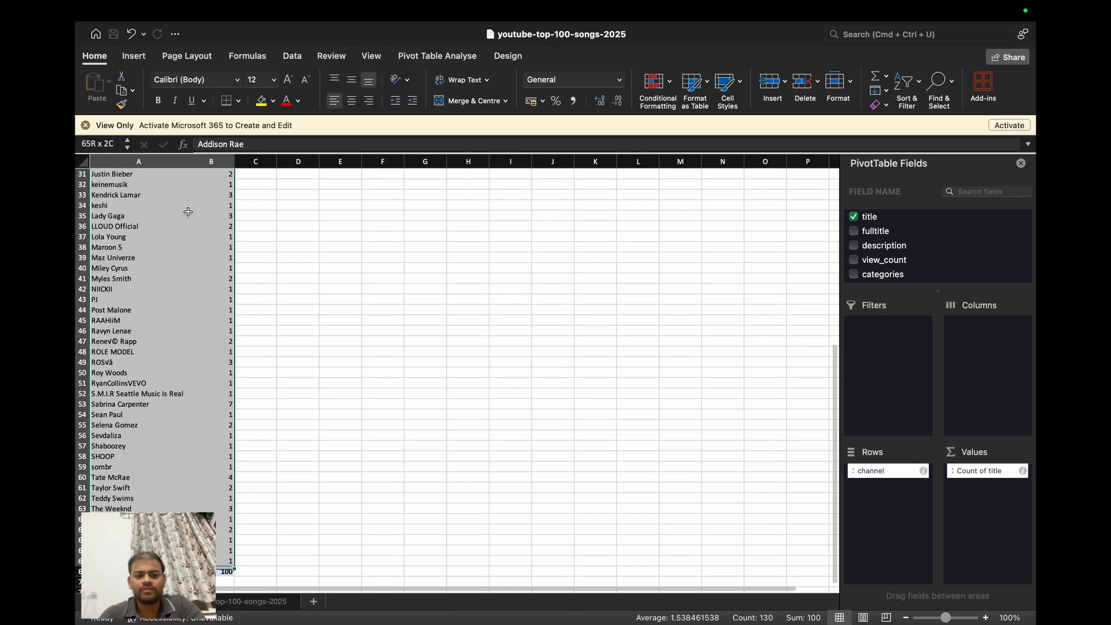
{"action": "key", "text": "super+c"}
- Paste the copied channel names and counts beside the pivot table, starting at cell D4
{"action": "key", "text": "Up"}
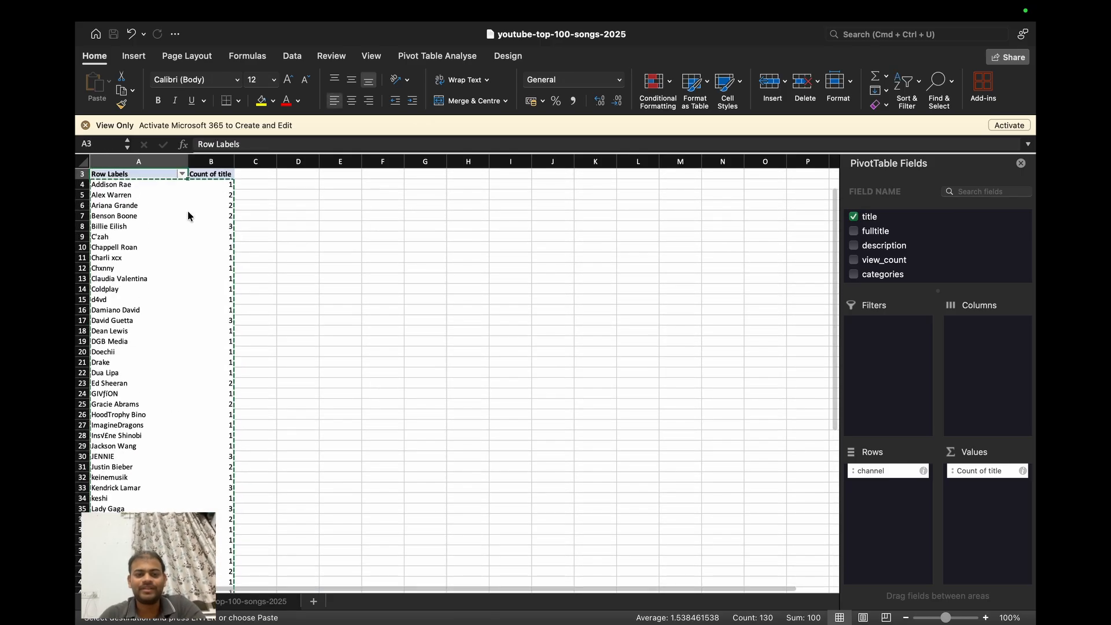
{"action": "key", "text": "Right"}
{"action": "key", "text": "Right"}
{"action": "key", "text": "Down"}
{"action": "key", "text": "Right"}
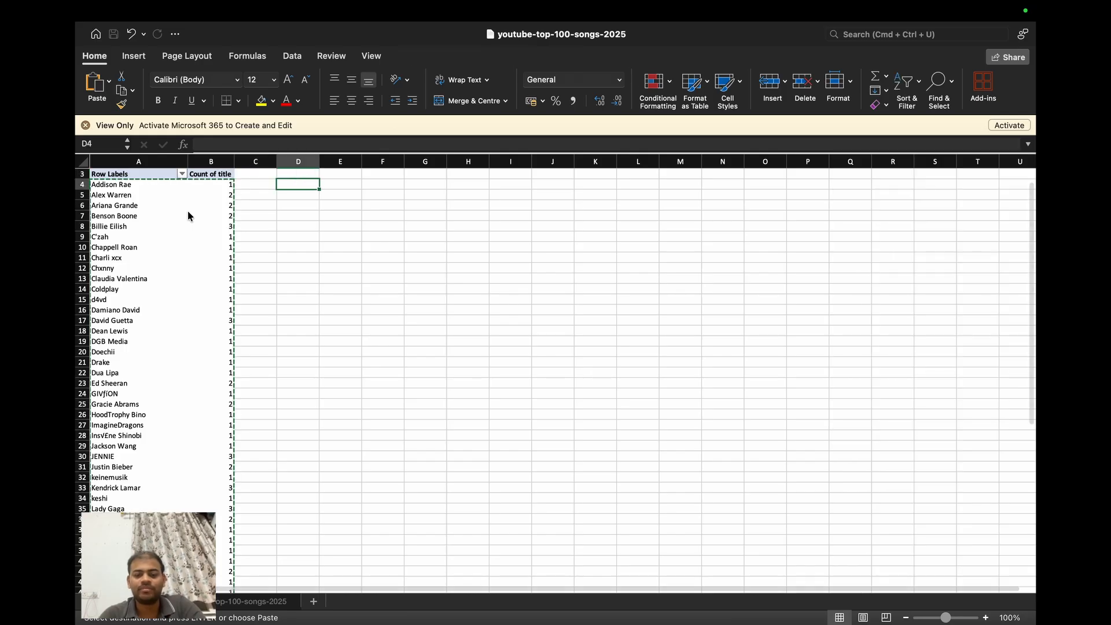
{"action": "left_click", "coordinate": [99, 97]}
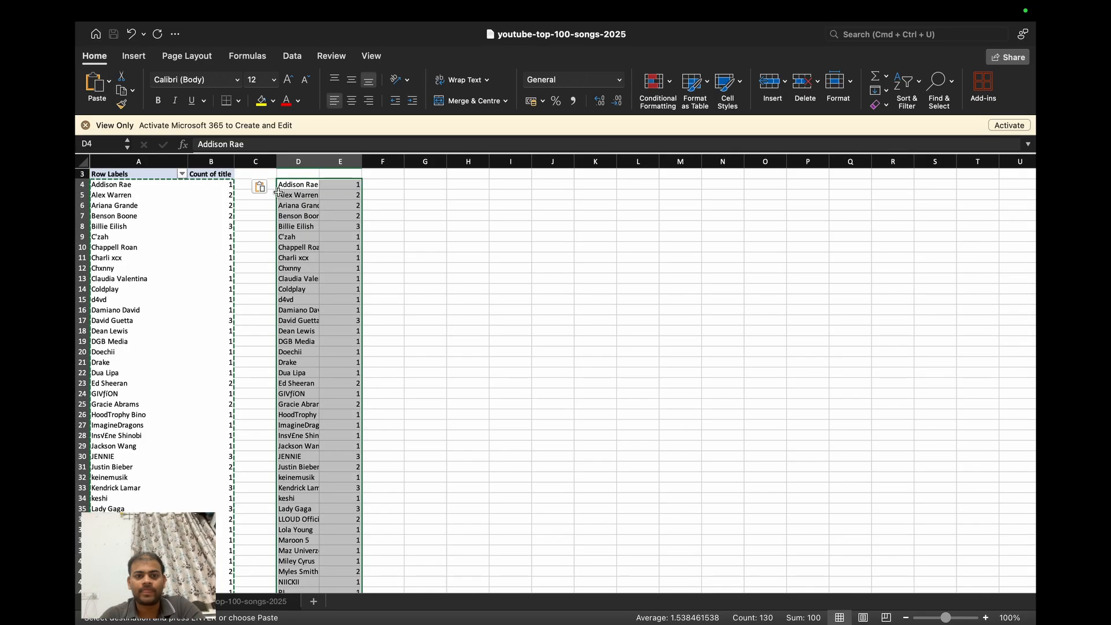
- Enter the headers "Channel Name" in D3 and "Total Songs" in E3 above the pasted data
{"action": "key", "text": "Right"}
{"action": "key", "text": "Down"}
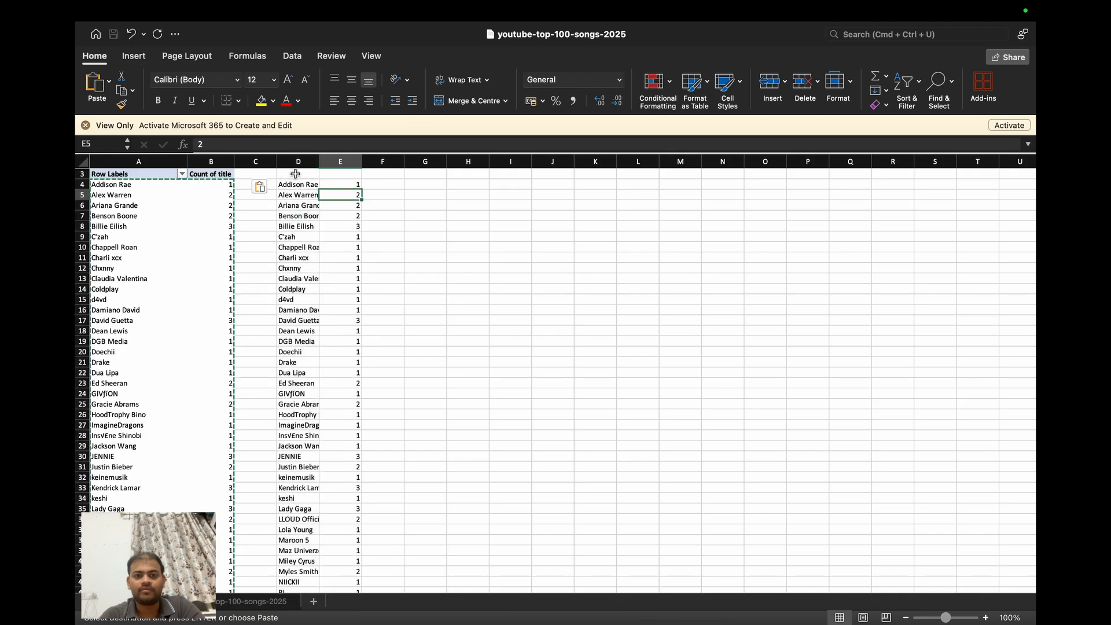
{"action": "left_click", "coordinate": [295, 173]}
{"action": "type", "text": "`"}
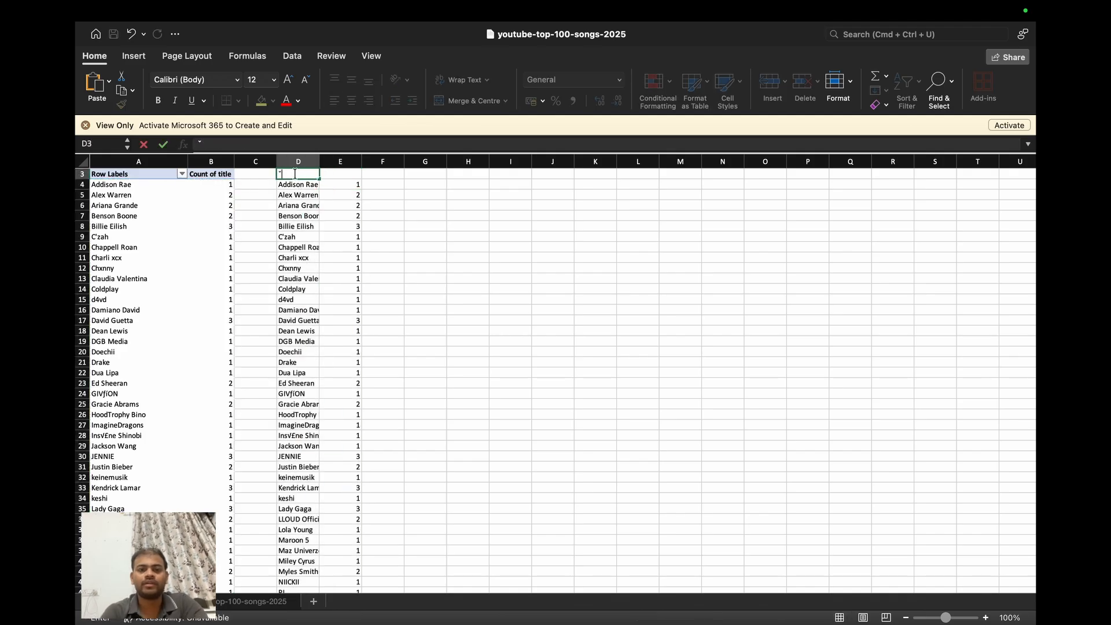
{"action": "type", "text": "YChannel"}
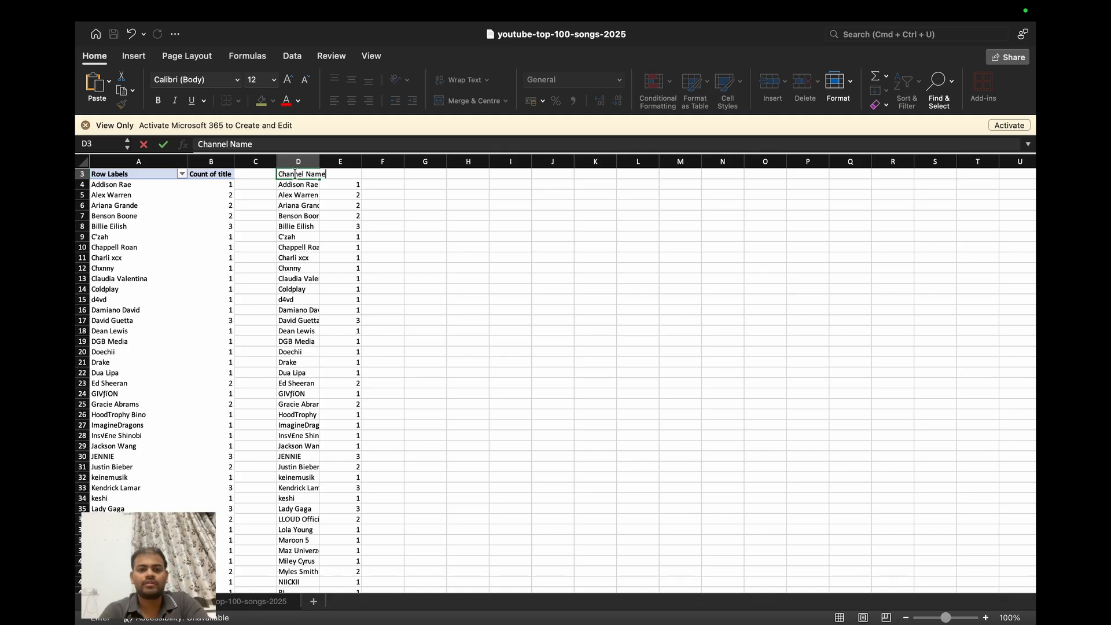
{"action": "type", "text": " Name"}
{"action": "key", "text": "Tab"}
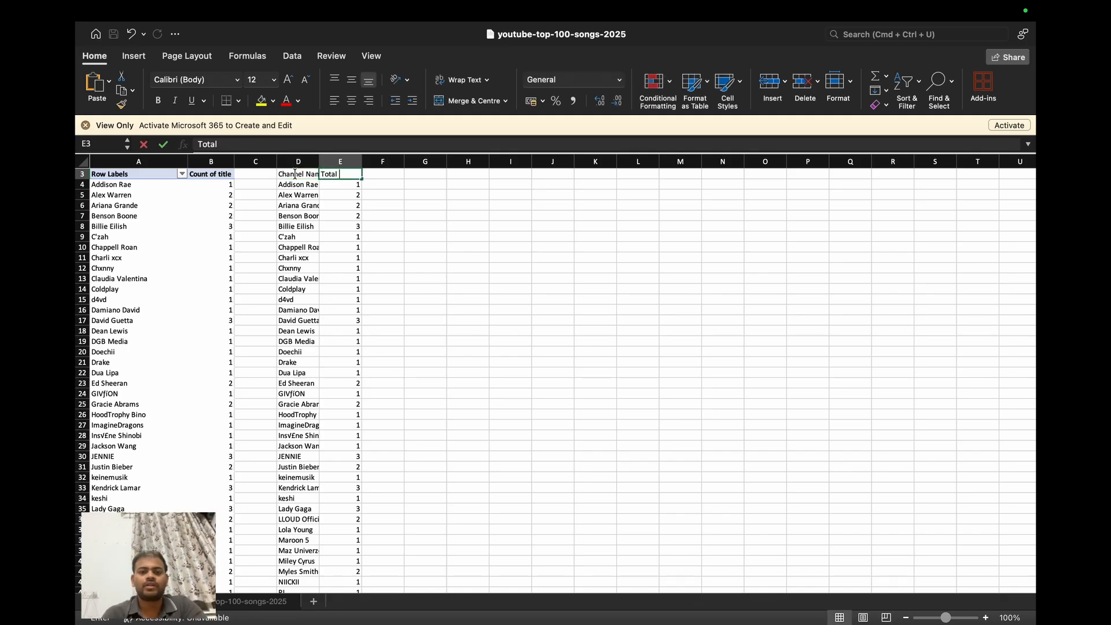
{"action": "key", "text": "Return"}
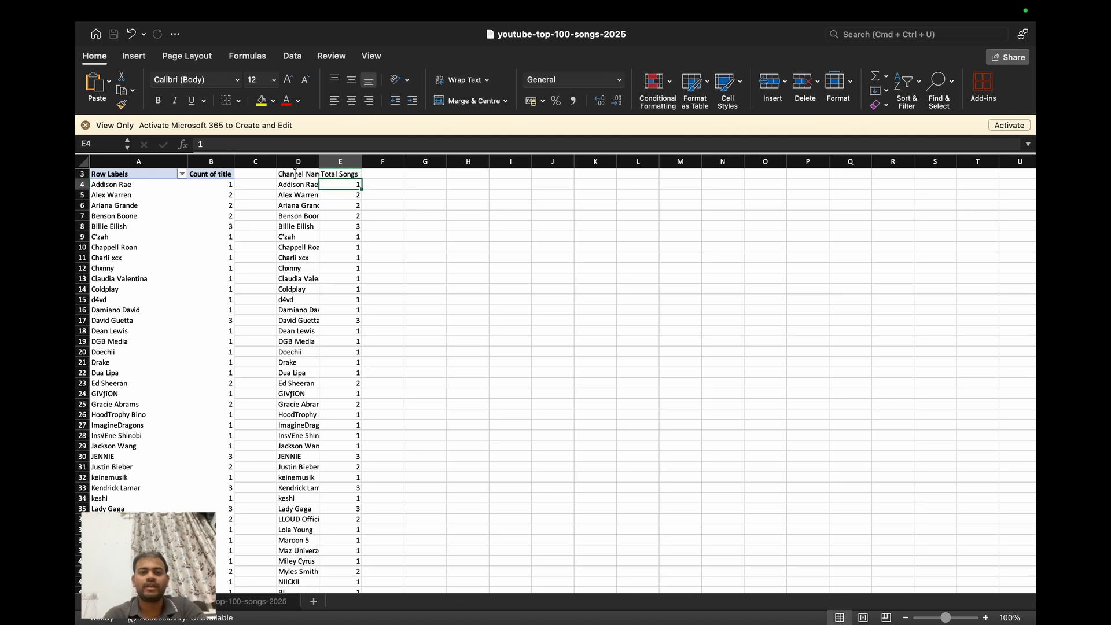
- Add filters to the pasted table's header row and sort it by Total Songs in descending order
{"action": "left_click", "coordinate": [301, 175]}
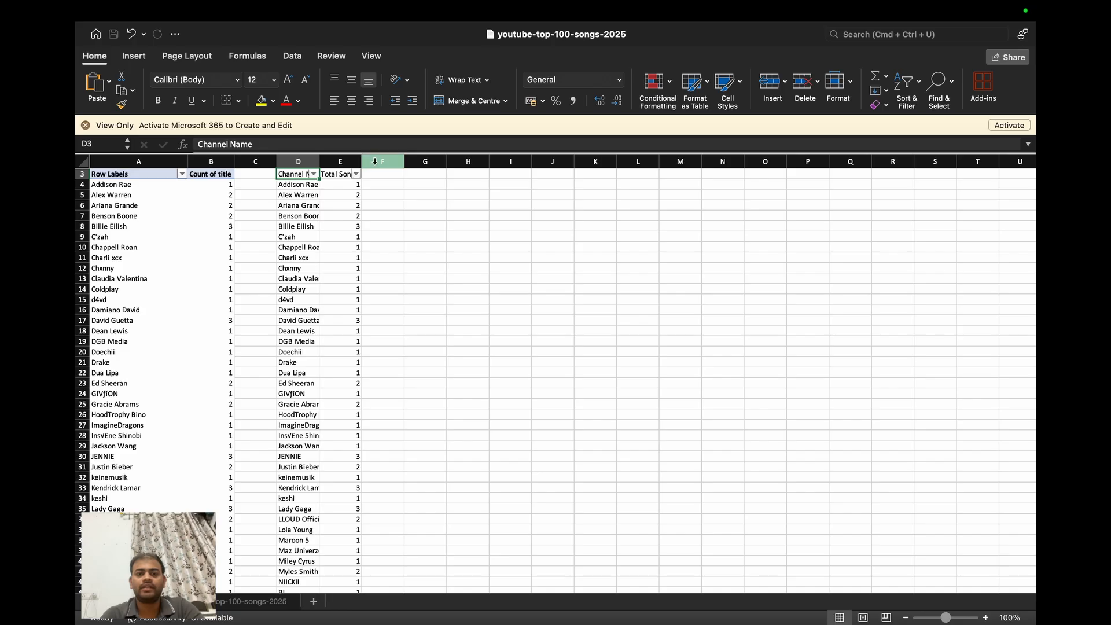
{"action": "left_click", "coordinate": [357, 175]}
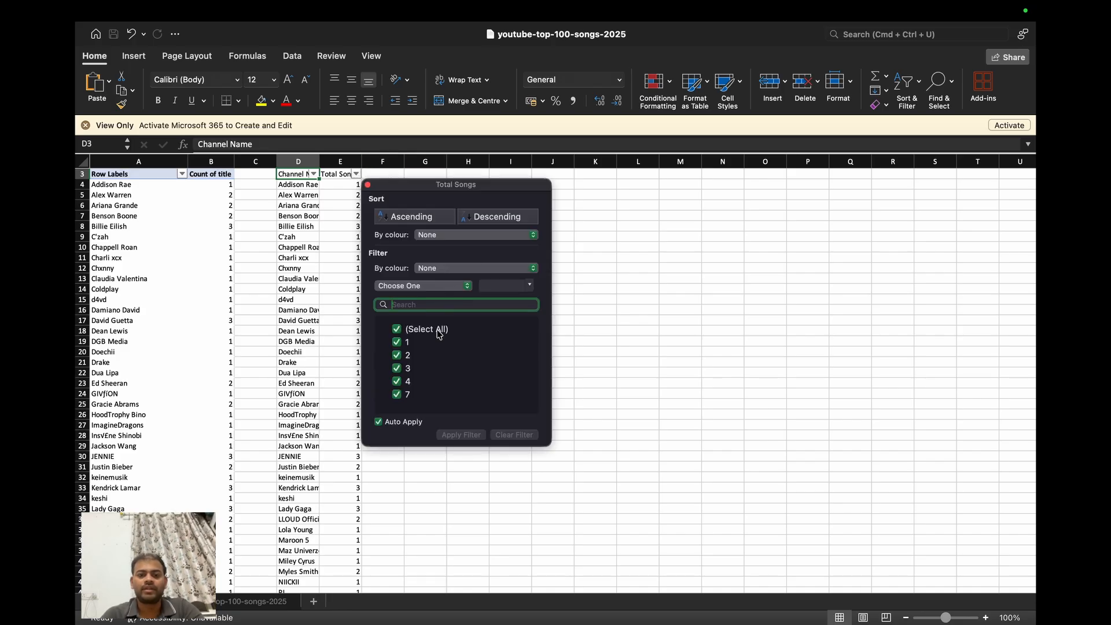
{"action": "left_click", "coordinate": [485, 218]}
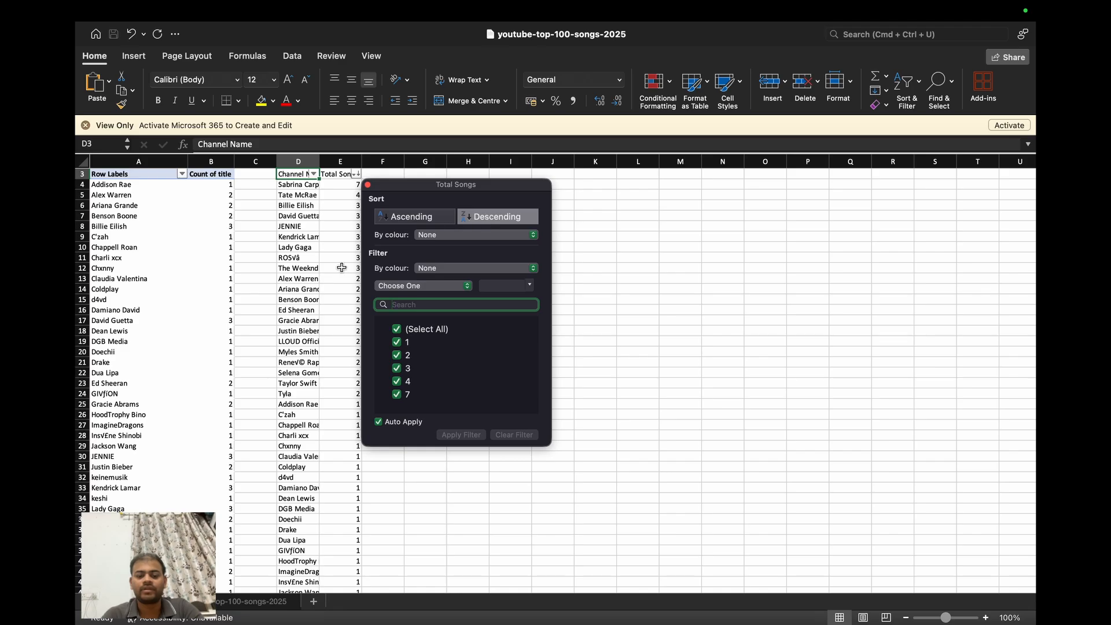
{"action": "left_click", "coordinate": [433, 223]}
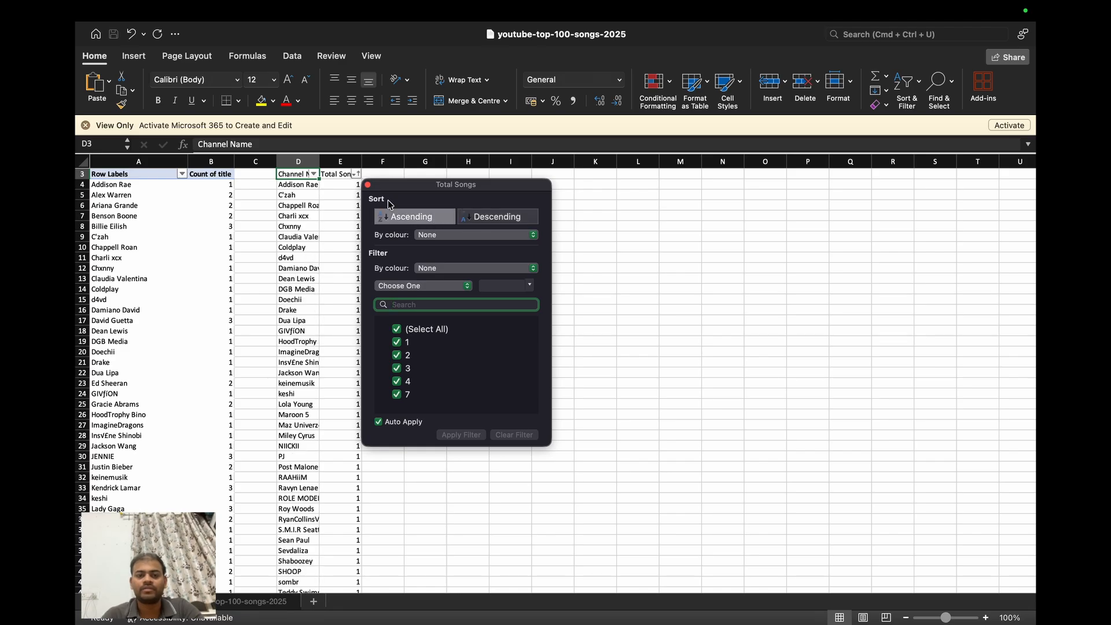
{"action": "left_click", "coordinate": [347, 175]}
{"action": "left_click", "coordinate": [358, 174]}
{"action": "left_click", "coordinate": [478, 221]}
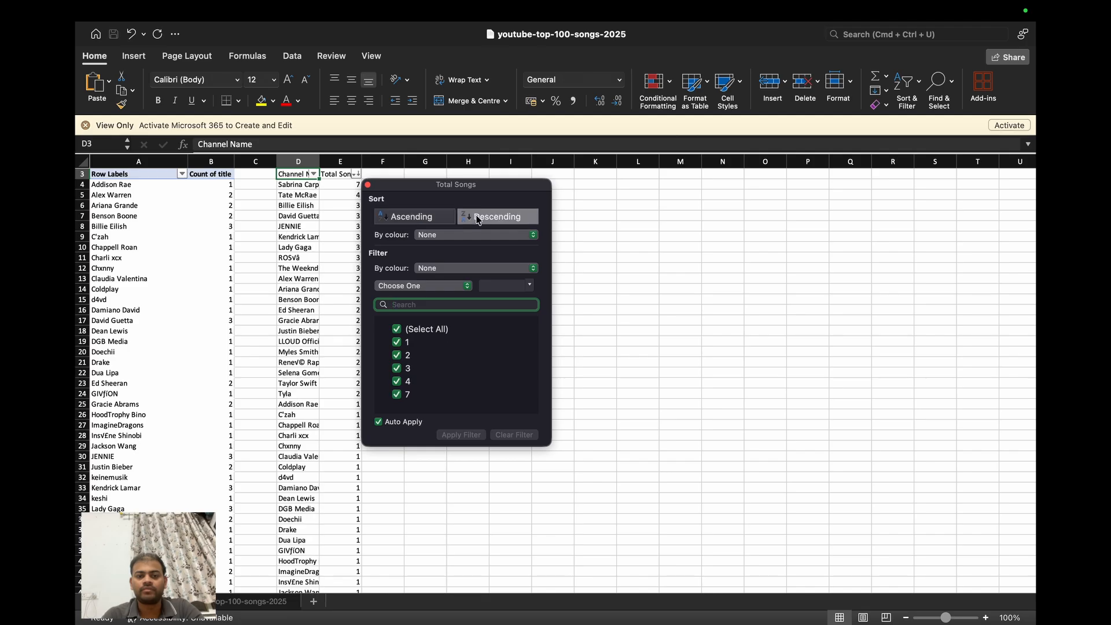
{"action": "left_click", "coordinate": [328, 199]}
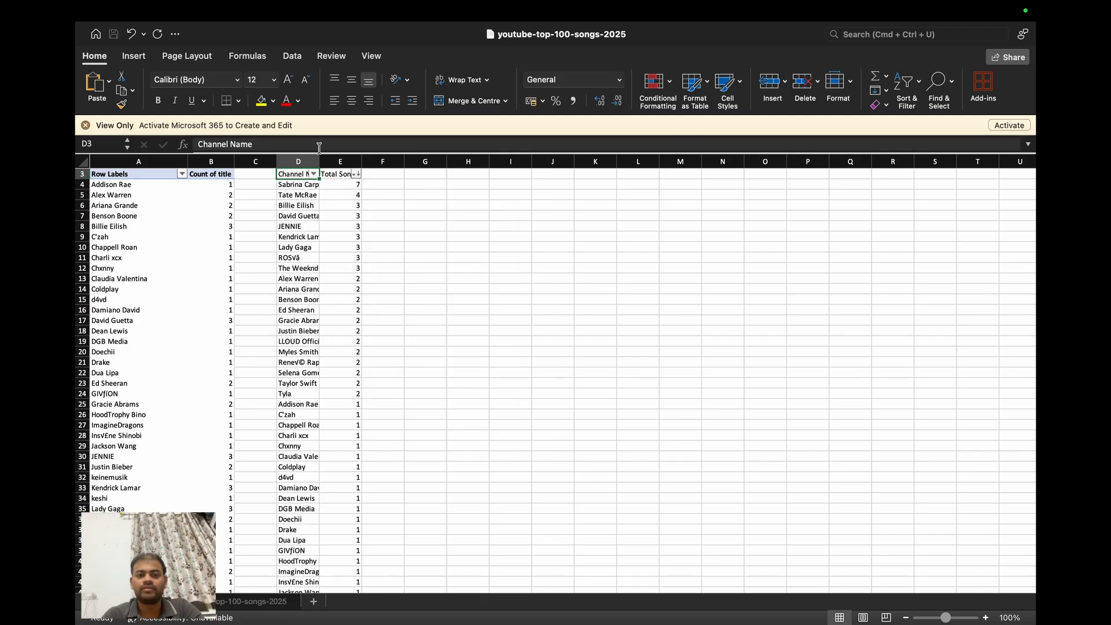
- Widen column D so the full channel names are readable, and look over the sorted list
{"action": "left_click_drag", "start_coordinate": [319, 157], "coordinate": [356, 158]}
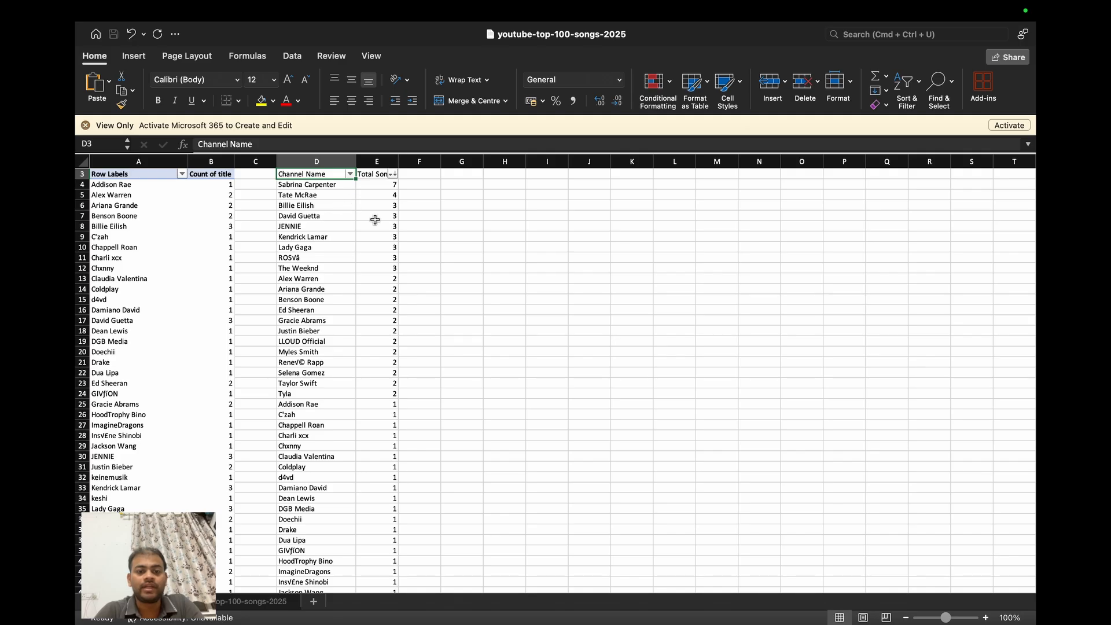
{"action": "scroll", "coordinate": [348, 284], "scroll_direction": "down", "scroll_amount": 10}
{"action": "scroll", "coordinate": [349, 284], "scroll_direction": "up", "scroll_amount": 15}
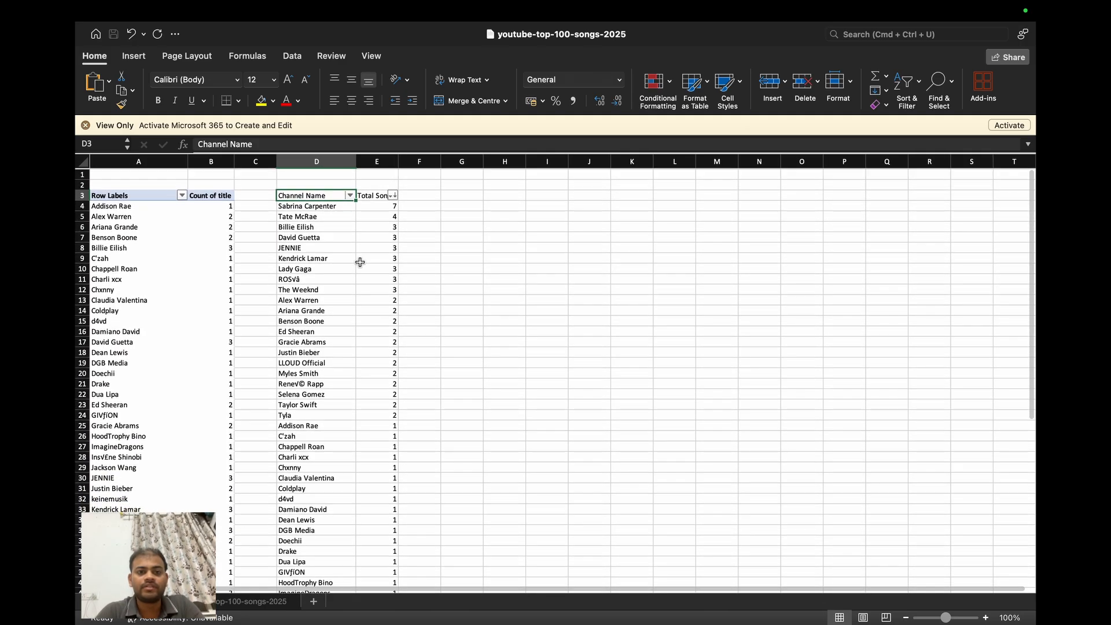
{"action": "left_click", "coordinate": [210, 258]}
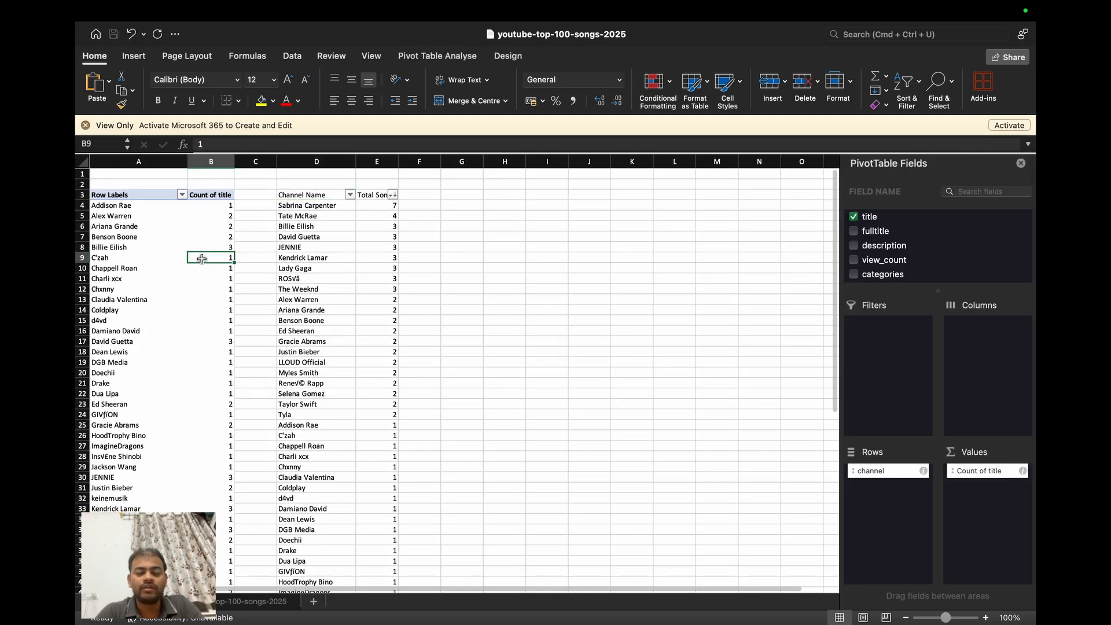
- Hide columns D and E containing the pasted Channel Name and Total Songs list
{"action": "left_click", "coordinate": [318, 165]}
{"action": "key", "text": "ctrl+Right"}
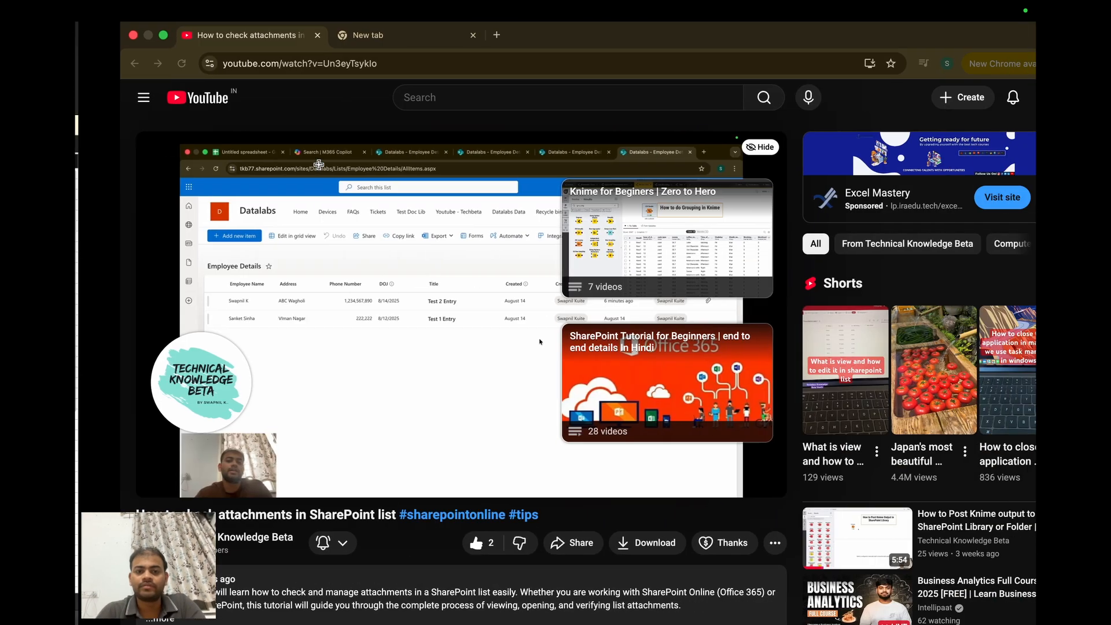
{"action": "key", "text": "ctrl+Left"}
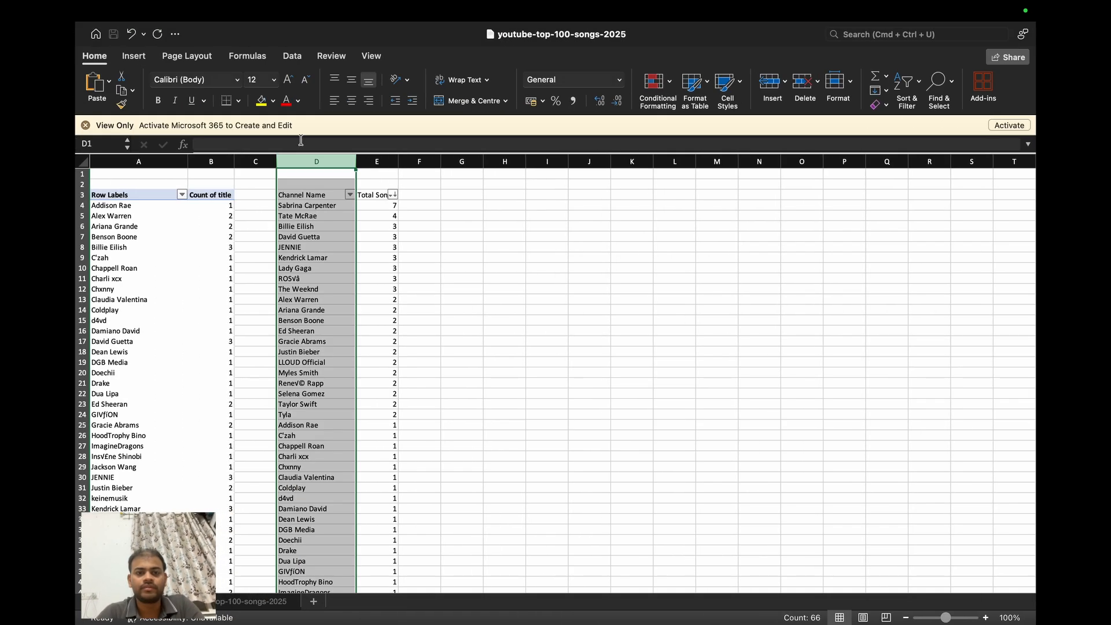
{"action": "key", "text": "shift+Right"}
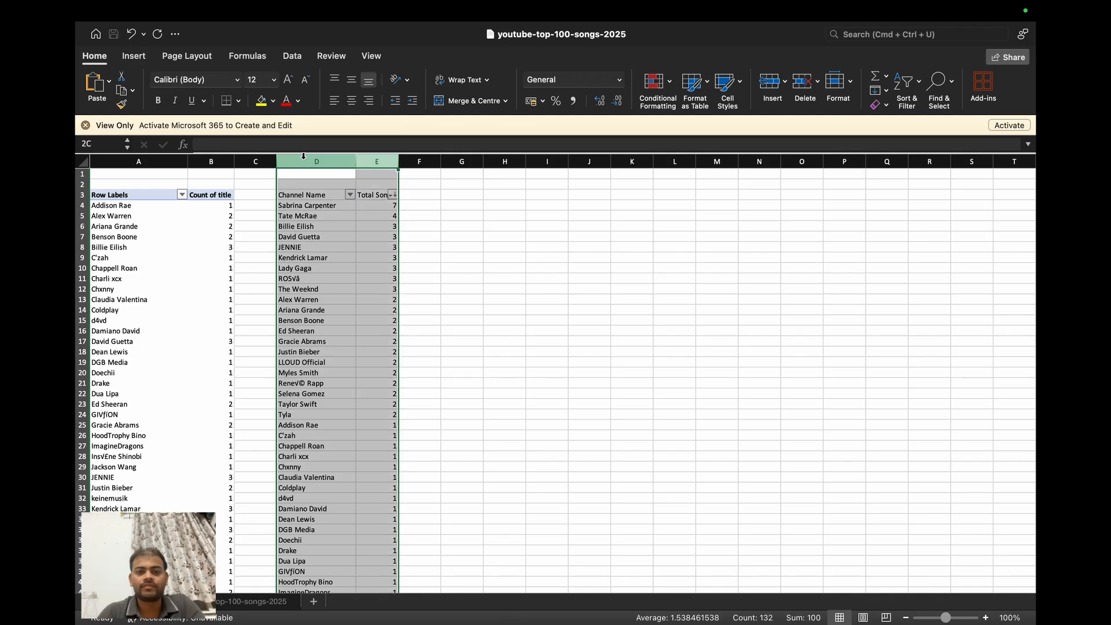
{"action": "key", "text": "shift+Left"}
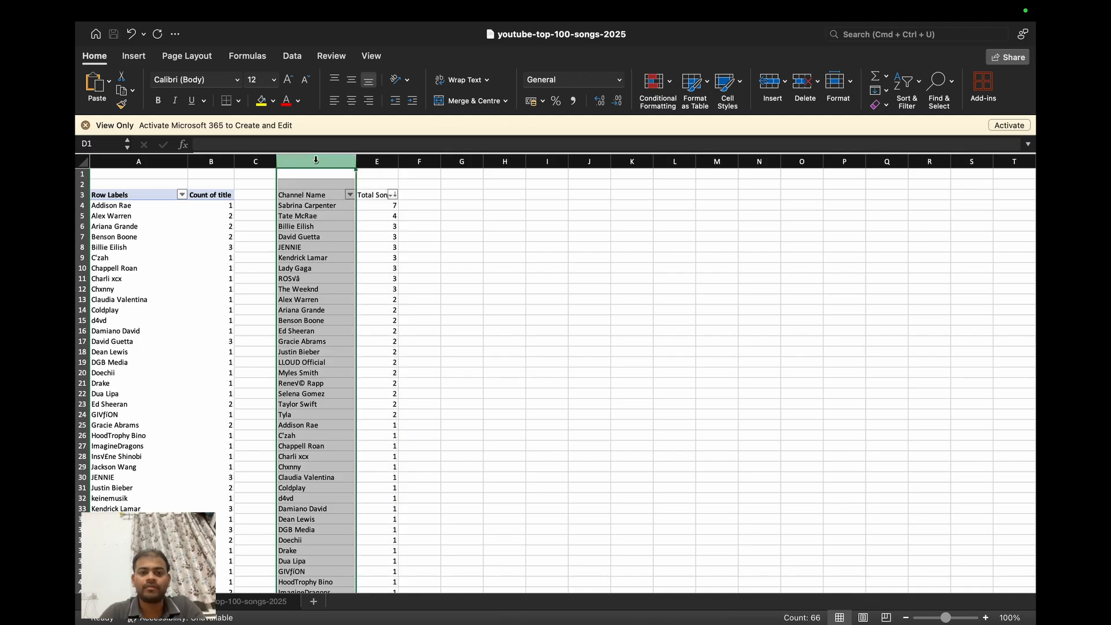
{"action": "key", "text": "shift+Right"}
{"action": "right_click", "coordinate": [324, 228]}
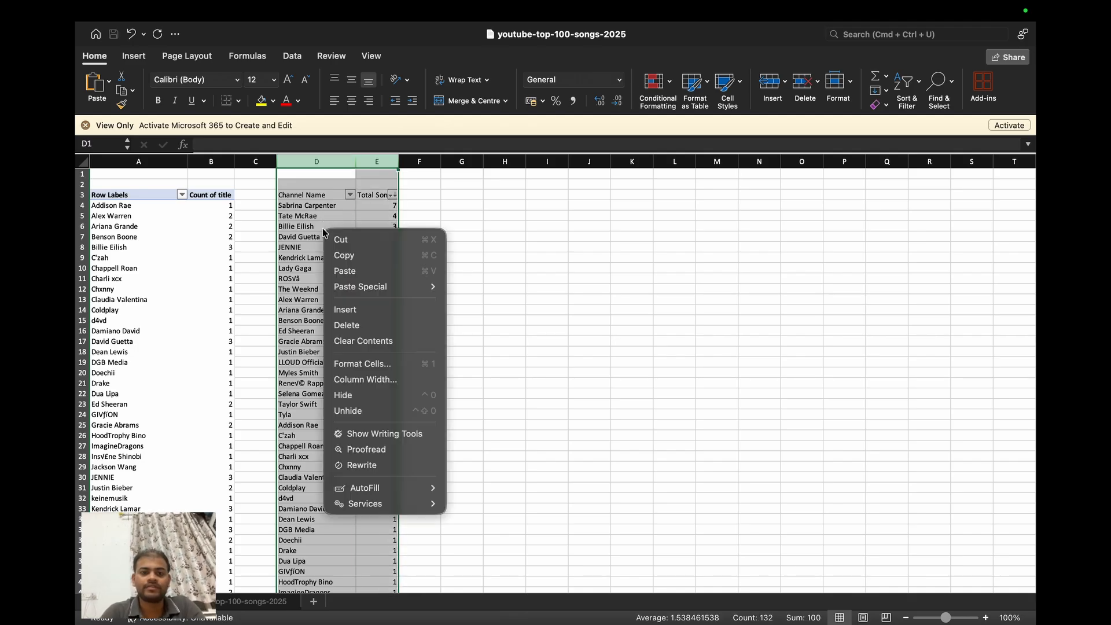
{"action": "left_click", "coordinate": [352, 398]}
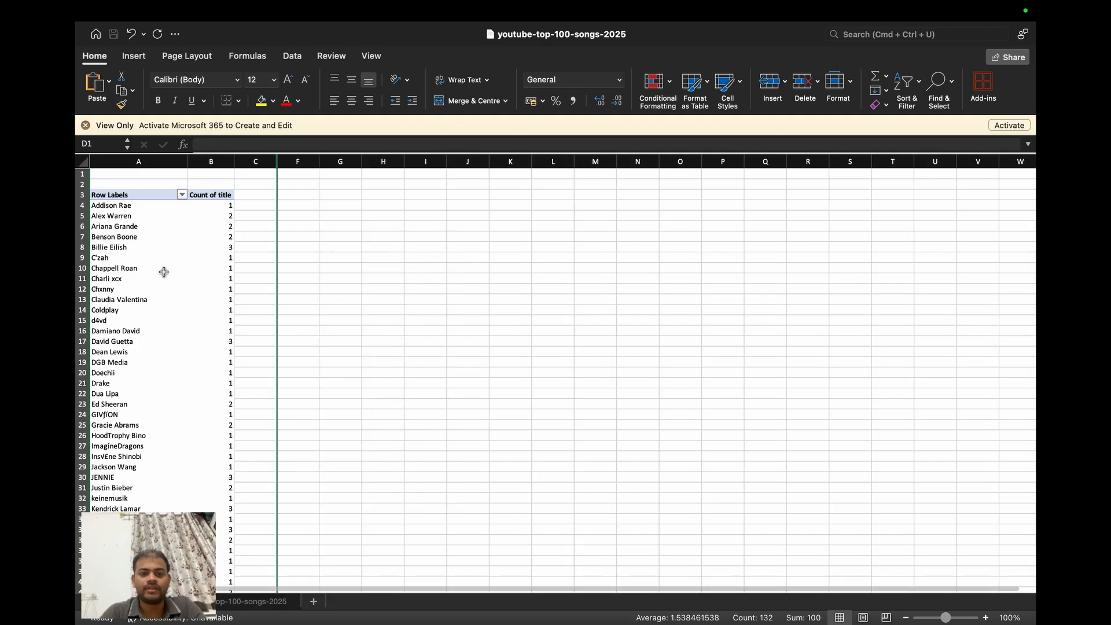
{"action": "left_click", "coordinate": [164, 269]}
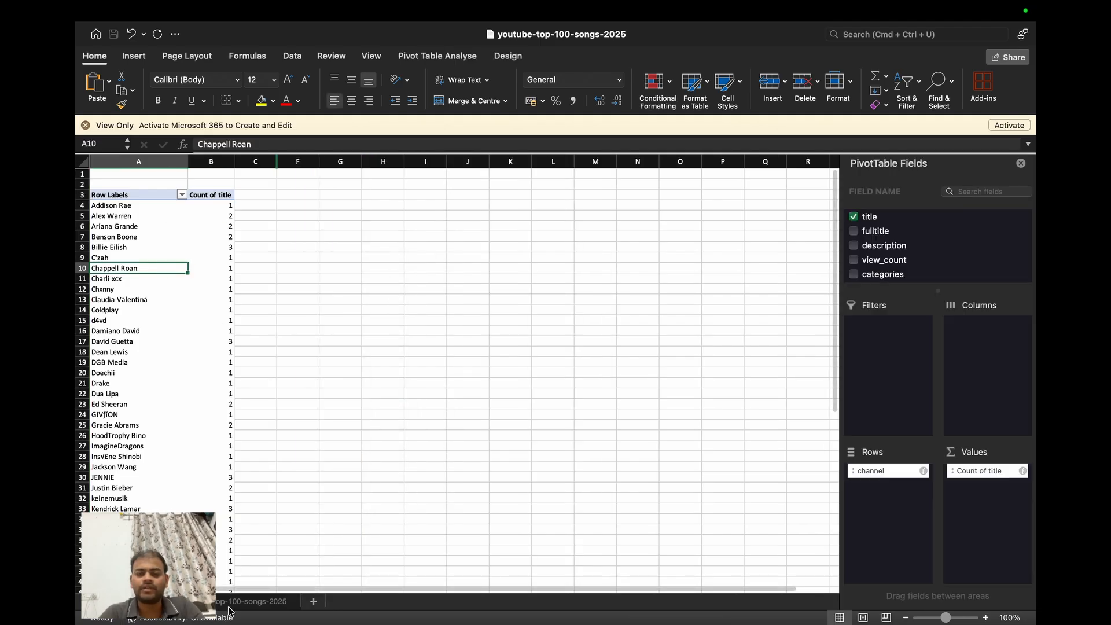
- Switch to the youtube-top-100-songs-2025 data sheet and remove its filter to show all songs
{"action": "left_click", "coordinate": [250, 601]}
{"action": "scroll", "coordinate": [471, 309], "scroll_direction": "right", "scroll_amount": 1}
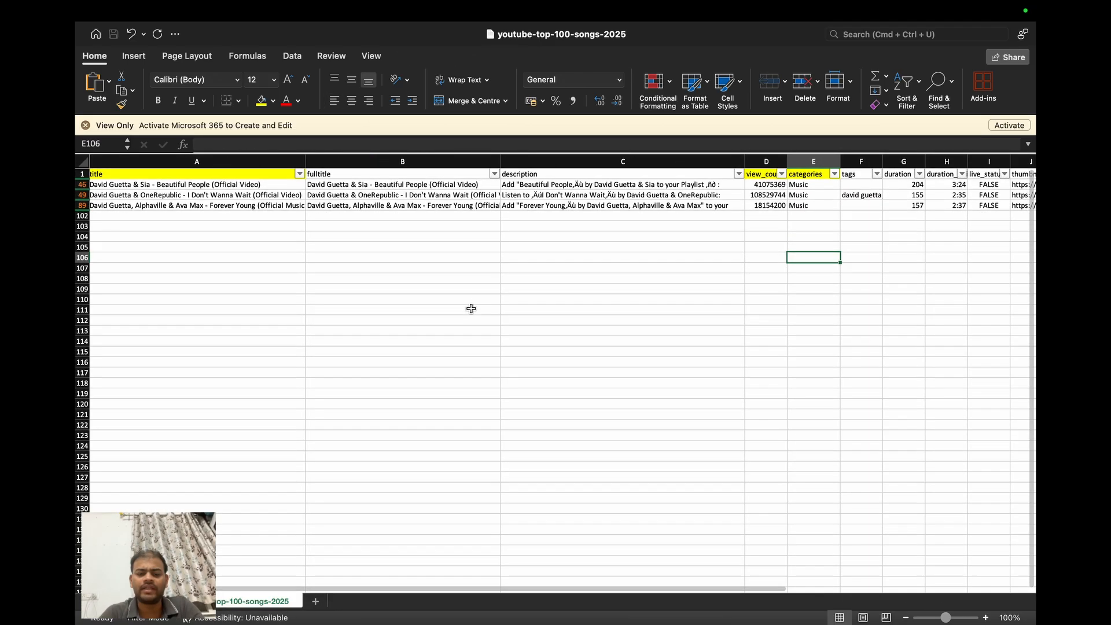
{"action": "key", "text": "super+shift+f"}
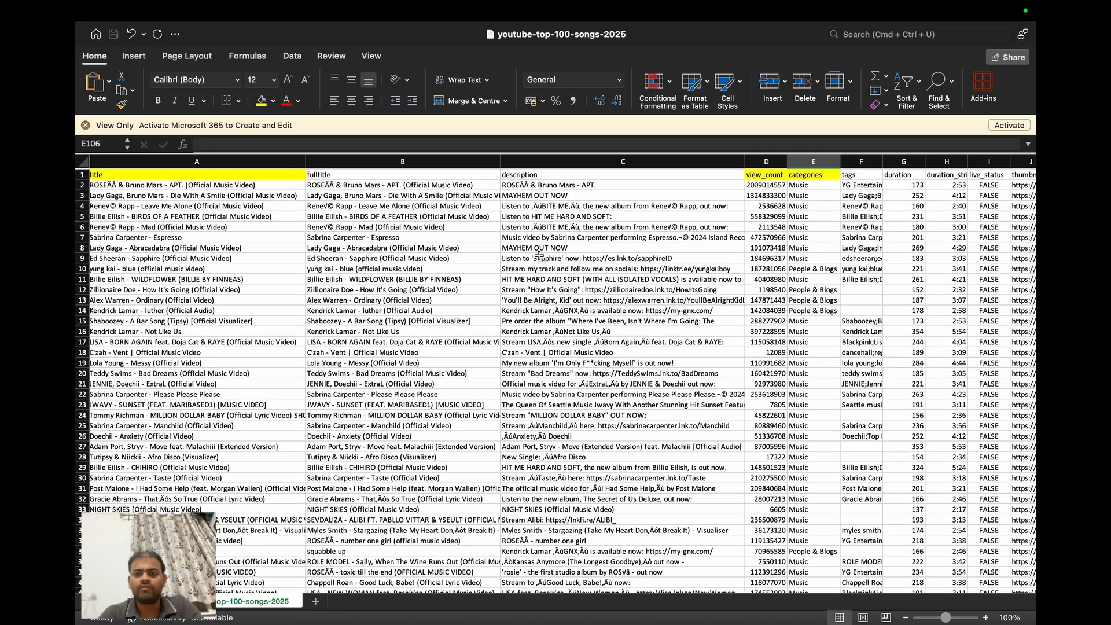
- Examine the highlighted dataset columns, especially which values the categories column contains
{"action": "scroll", "coordinate": [539, 256], "scroll_direction": "right", "scroll_amount": 8}
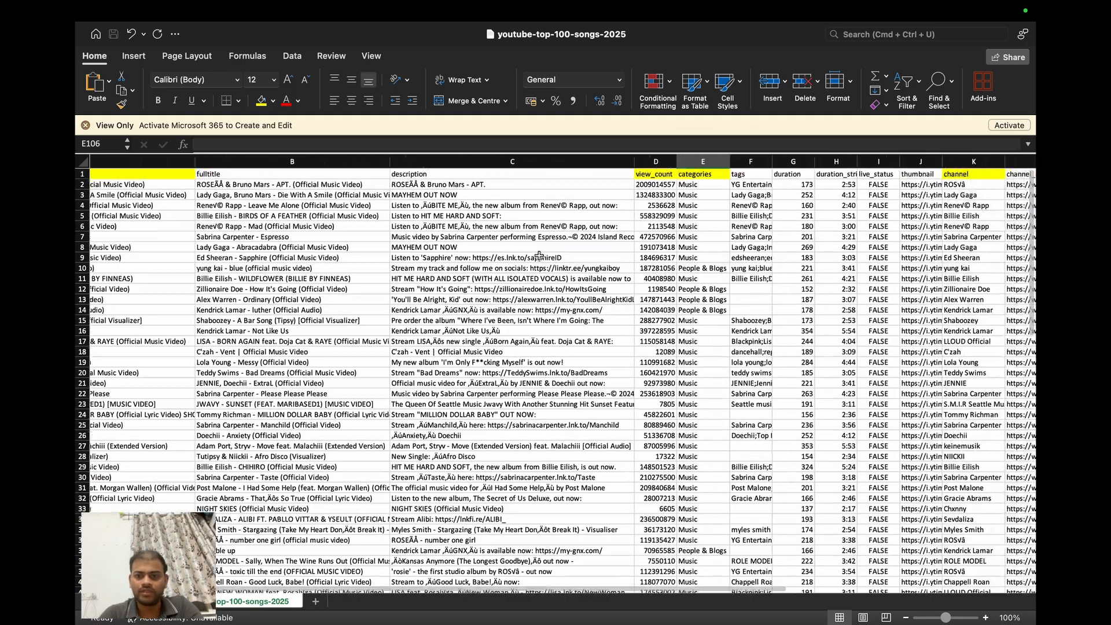
{"action": "scroll", "coordinate": [539, 257], "scroll_direction": "right", "scroll_amount": 6}
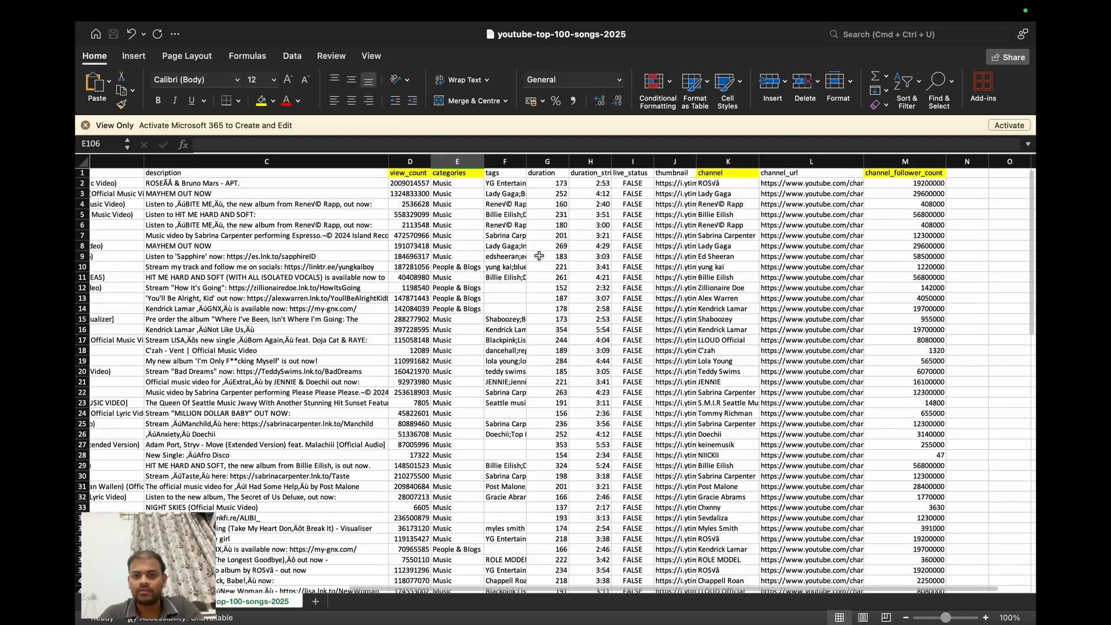
{"action": "scroll", "coordinate": [539, 255], "scroll_direction": "left", "scroll_amount": 4}
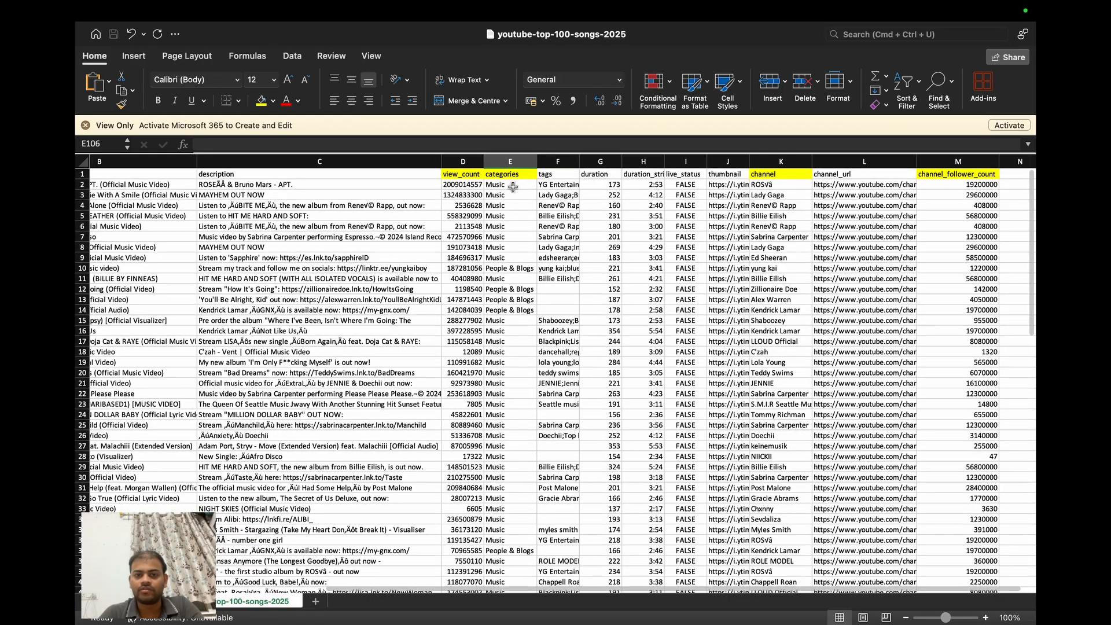
{"action": "scroll", "coordinate": [513, 194], "scroll_direction": "down", "scroll_amount": 2}
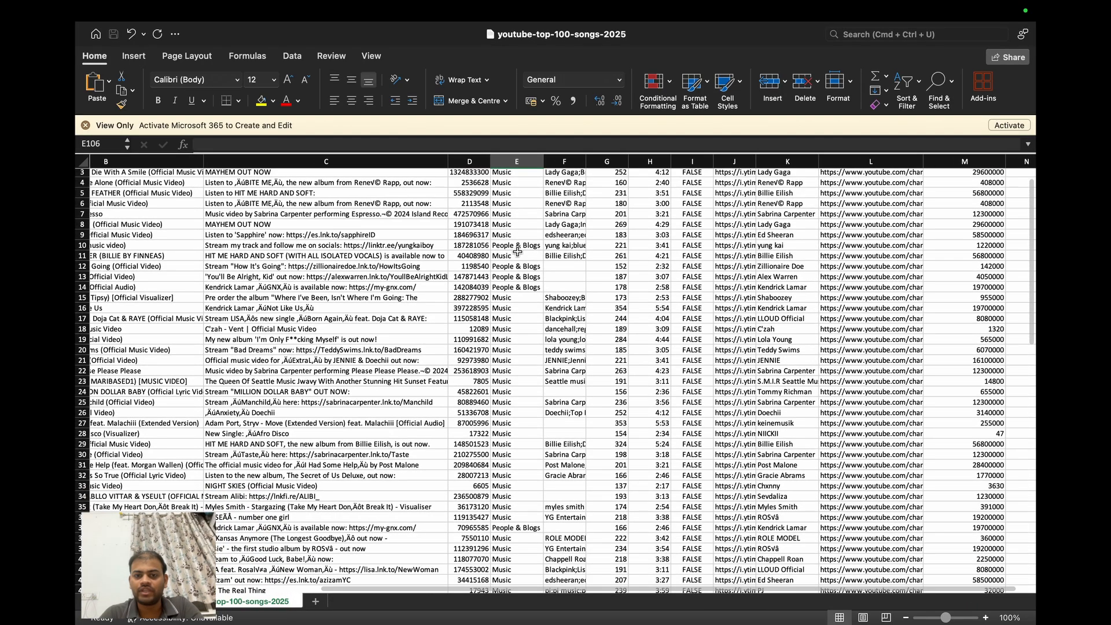
{"action": "scroll", "coordinate": [517, 264], "scroll_direction": "down", "scroll_amount": 5}
{"action": "scroll", "coordinate": [520, 275], "scroll_direction": "up", "scroll_amount": 6}
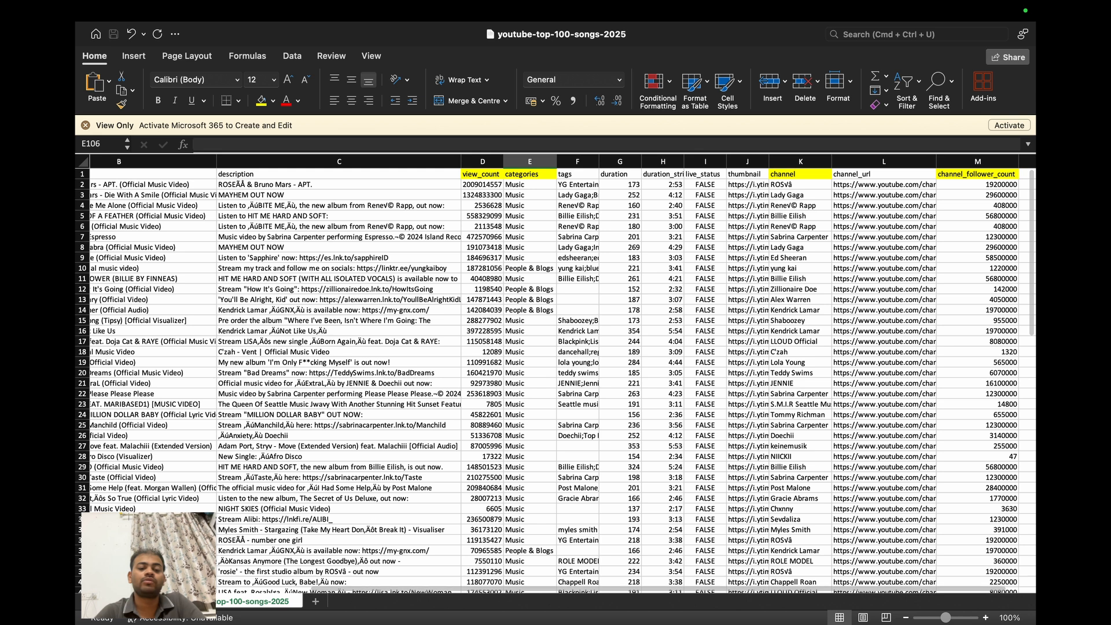
- Return to the pivot table sheet and remove channel from Rows and Count of title from Values
{"action": "left_click", "coordinate": [145, 601]}
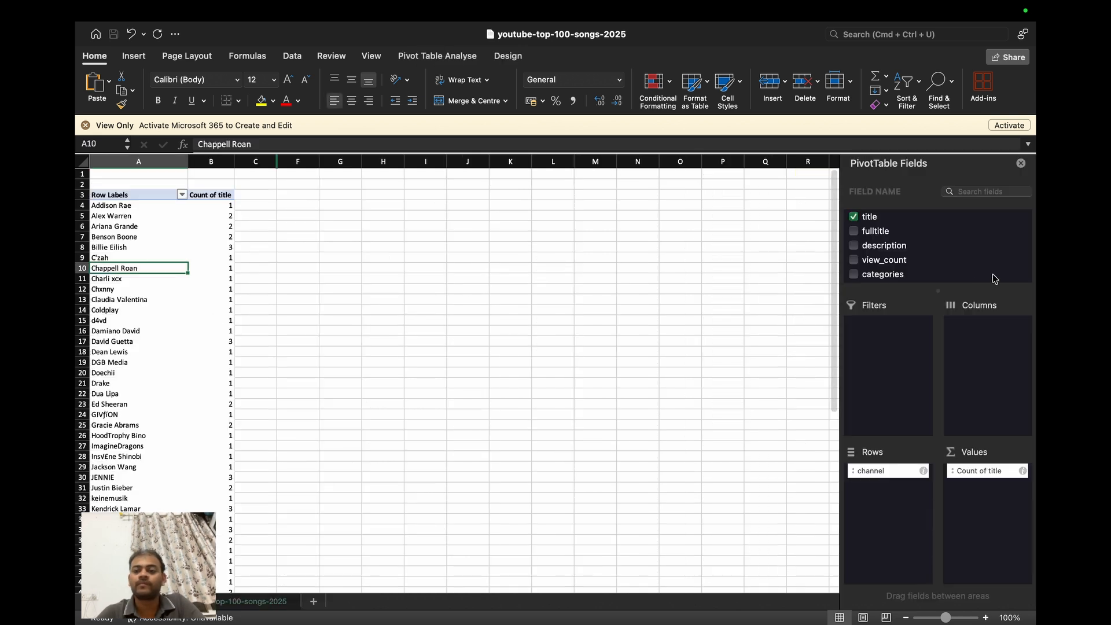
{"action": "left_click_drag", "start_coordinate": [894, 473], "coordinate": [723, 484]}
{"action": "left_click_drag", "start_coordinate": [985, 469], "coordinate": [616, 537]}
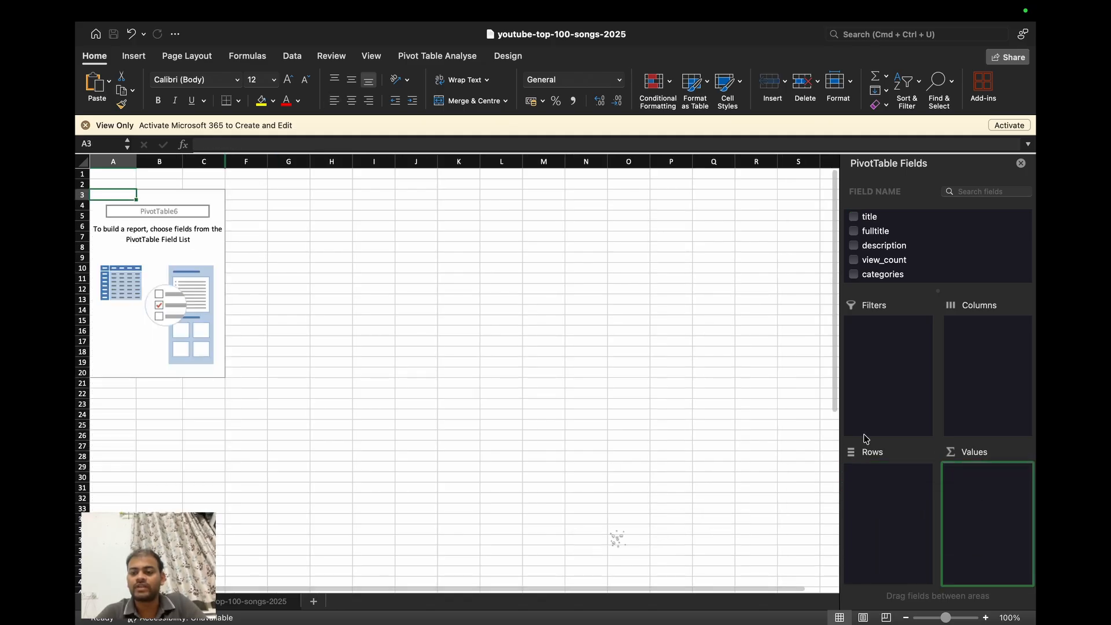
- Build the pivot table with categories in Rows and the count of title in Values
{"action": "scroll", "coordinate": [883, 250], "scroll_direction": "down", "scroll_amount": 3}
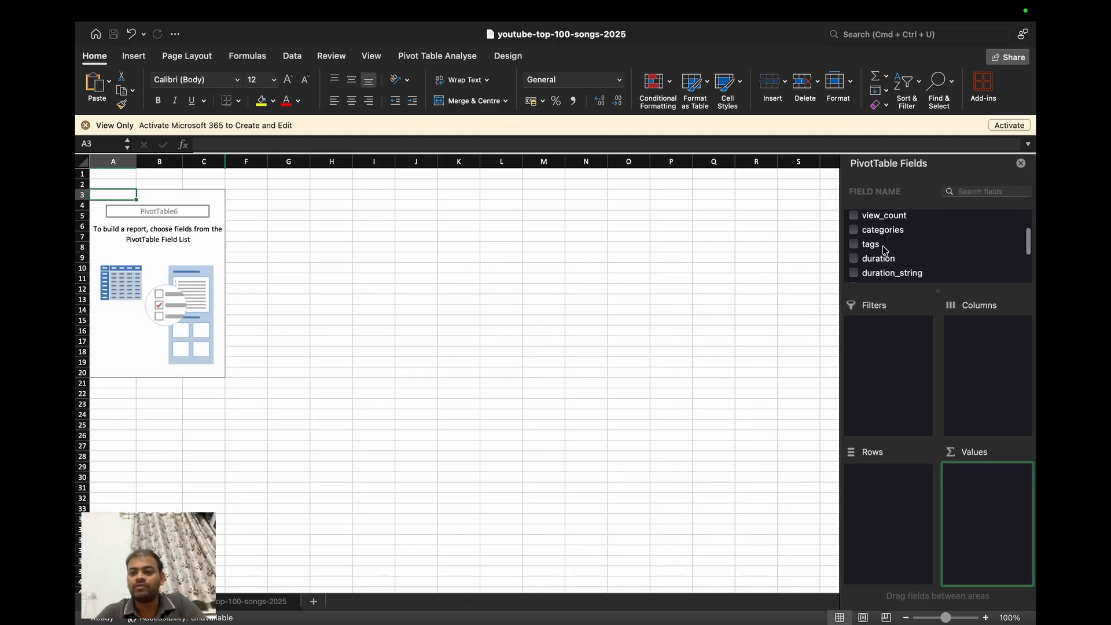
{"action": "left_click_drag", "start_coordinate": [886, 233], "coordinate": [894, 482]}
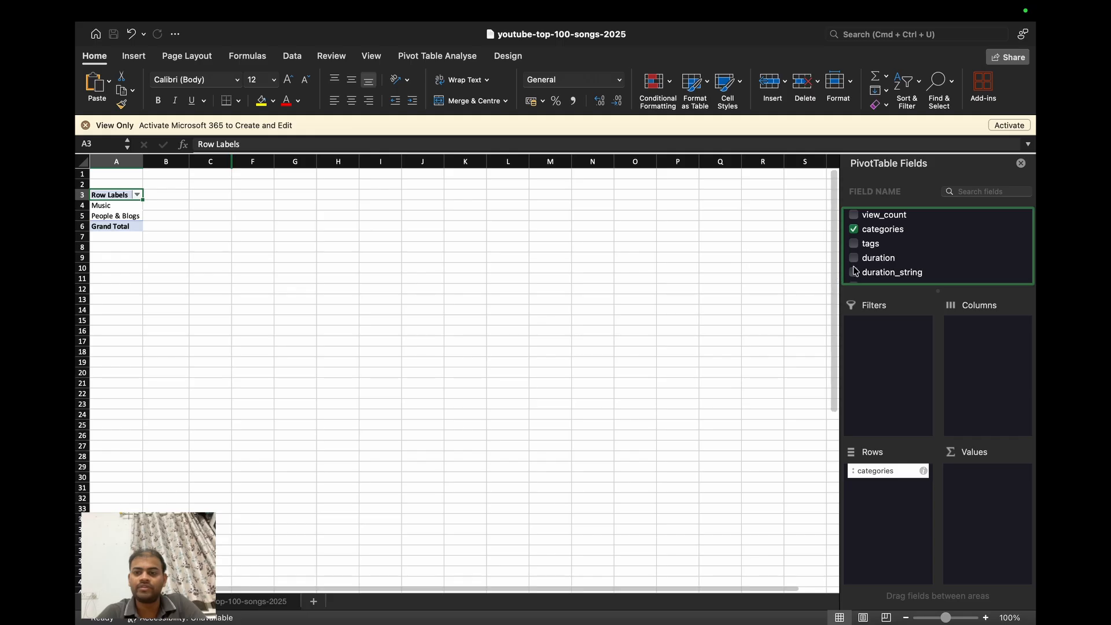
{"action": "scroll", "coordinate": [983, 232], "scroll_direction": "up", "scroll_amount": 3}
{"action": "left_click_drag", "start_coordinate": [892, 222], "coordinate": [1007, 487]}
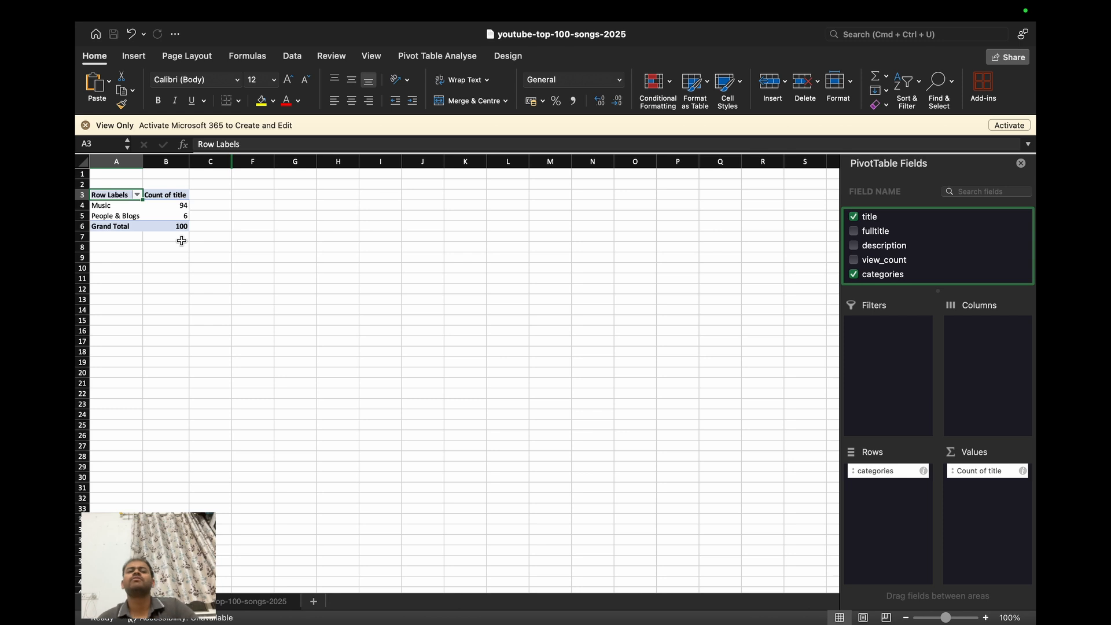
{"action": "left_click", "coordinate": [167, 206]}
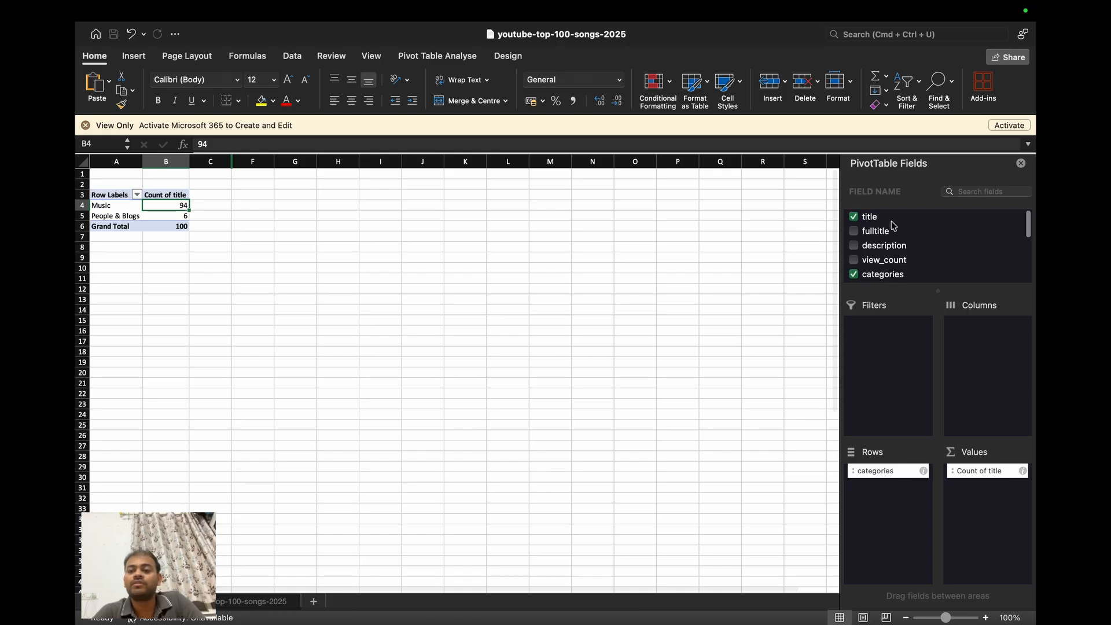
- Add title beneath categories in Rows to list the individual songs within each category
{"action": "left_click_drag", "start_coordinate": [891, 222], "coordinate": [893, 499]}
{"action": "scroll", "coordinate": [324, 296], "scroll_direction": "down", "scroll_amount": 3}
{"action": "scroll", "coordinate": [323, 296], "scroll_direction": "up", "scroll_amount": 4}
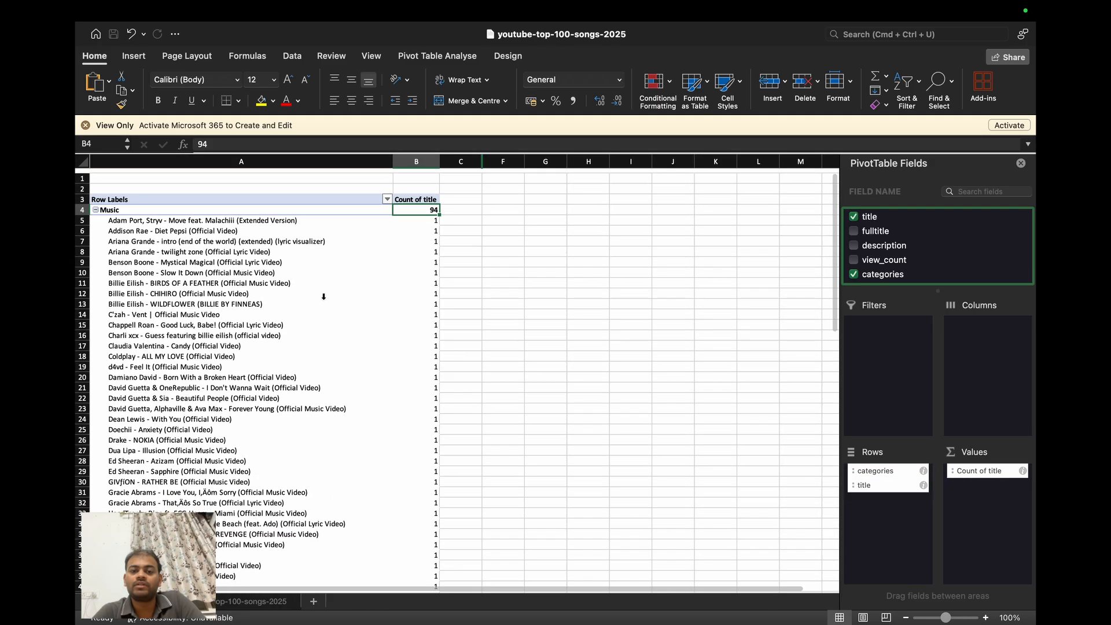
- Examine the song titles listed under the Music and People & Blogs categories, and look at the source data sheet
{"action": "scroll", "coordinate": [372, 331], "scroll_direction": "down", "scroll_amount": 2}
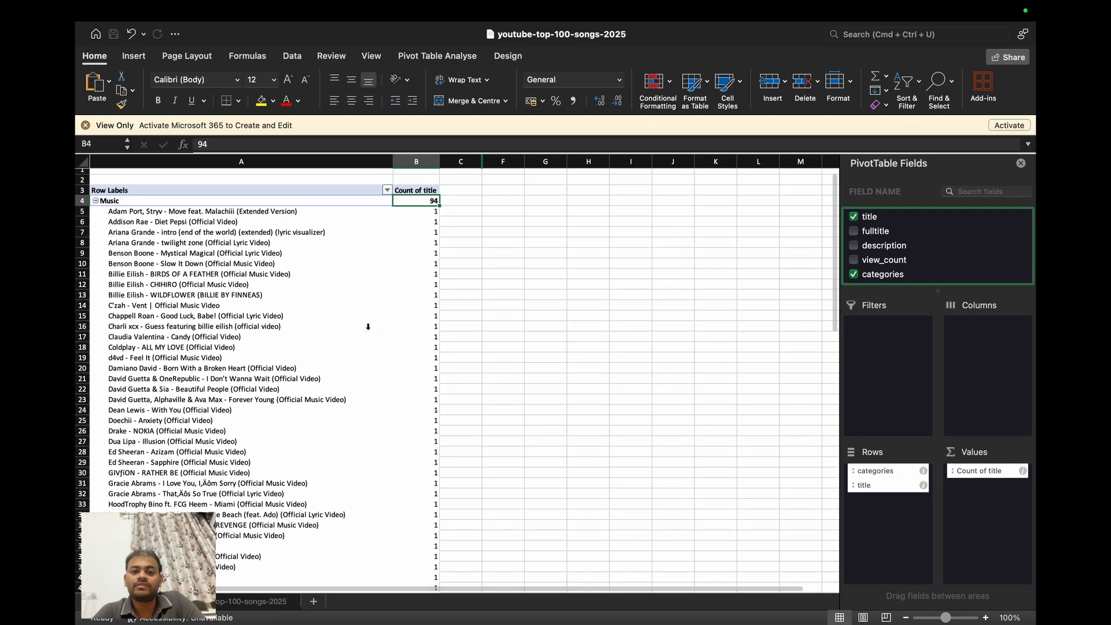
{"action": "scroll", "coordinate": [350, 292], "scroll_direction": "up", "scroll_amount": 1}
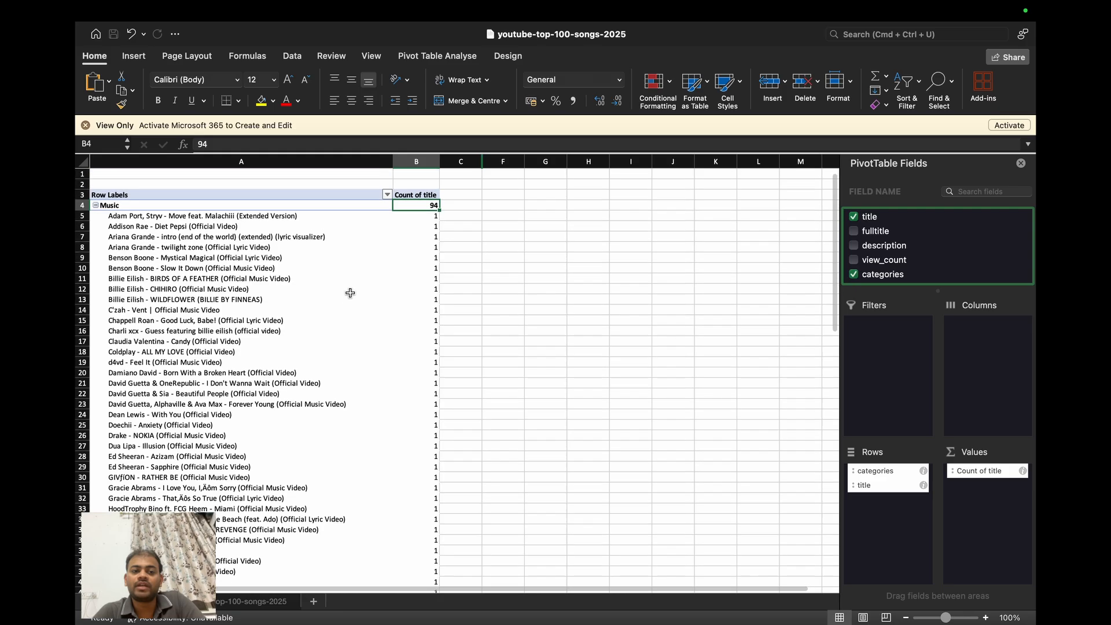
{"action": "scroll", "coordinate": [217, 335], "scroll_direction": "down", "scroll_amount": 15}
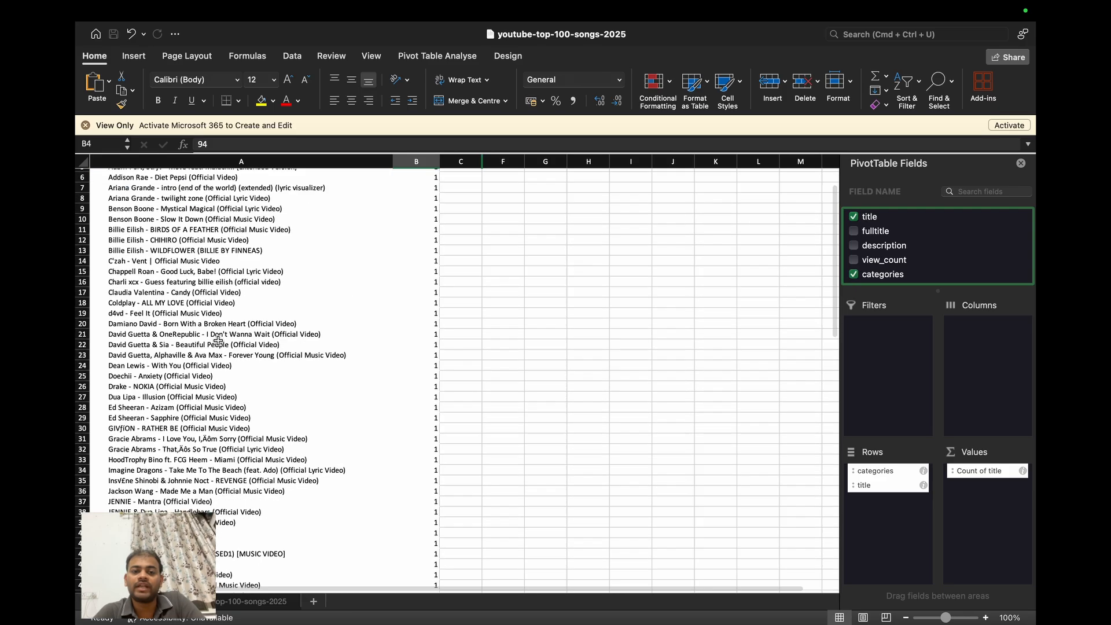
{"action": "scroll", "coordinate": [218, 340], "scroll_direction": "down", "scroll_amount": 2}
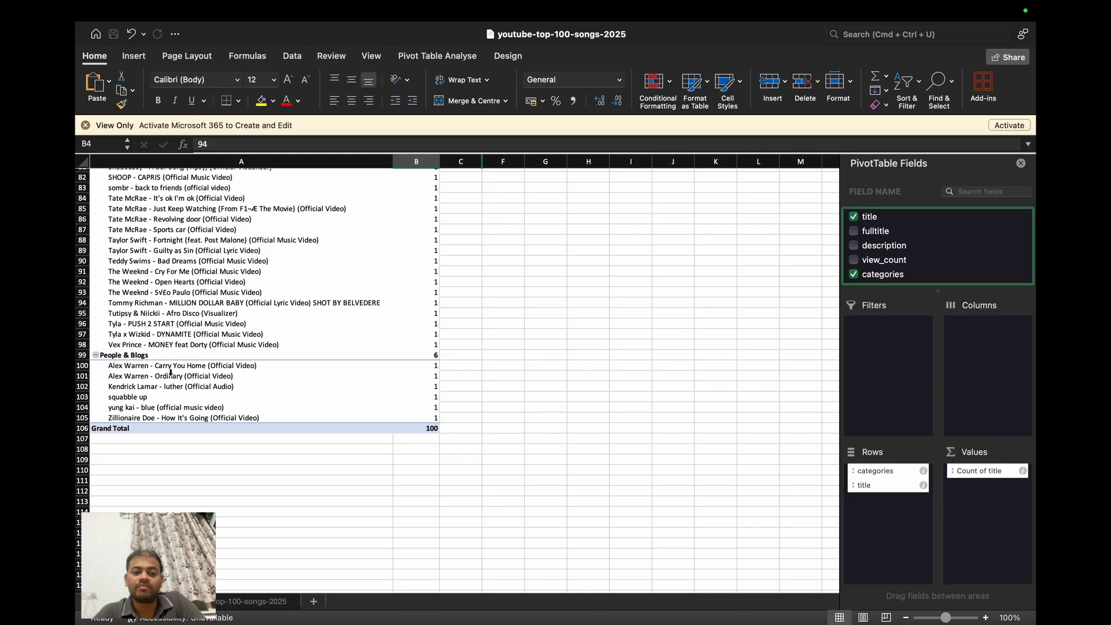
{"action": "scroll", "coordinate": [171, 371], "scroll_direction": "up", "scroll_amount": 16}
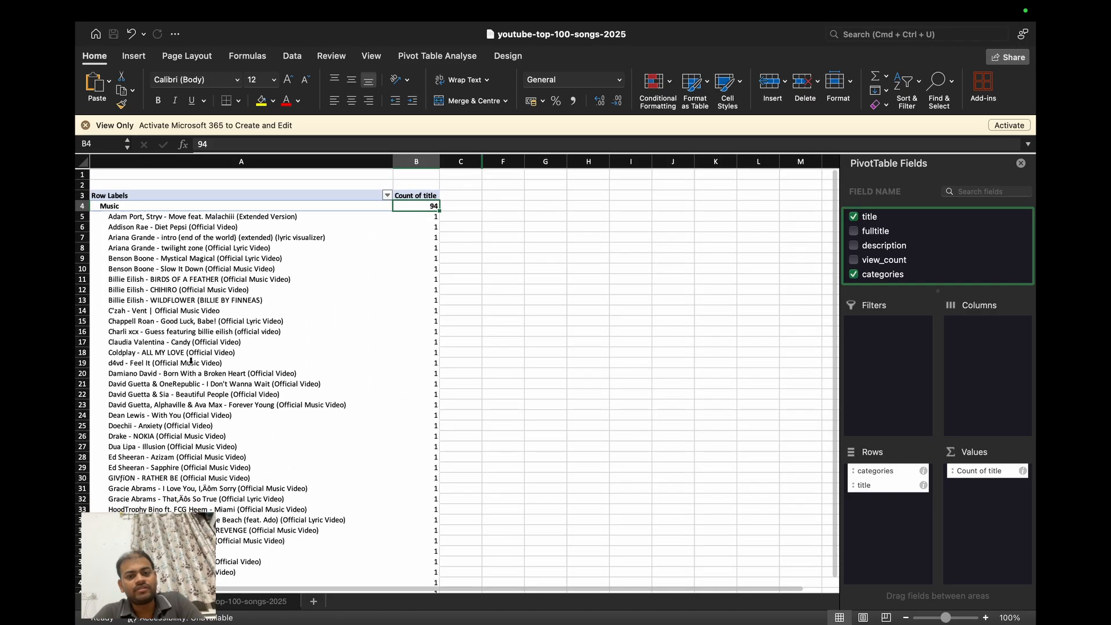
{"action": "scroll", "coordinate": [446, 287], "scroll_direction": "down", "scroll_amount": 2}
{"action": "scroll", "coordinate": [386, 299], "scroll_direction": "up", "scroll_amount": 2}
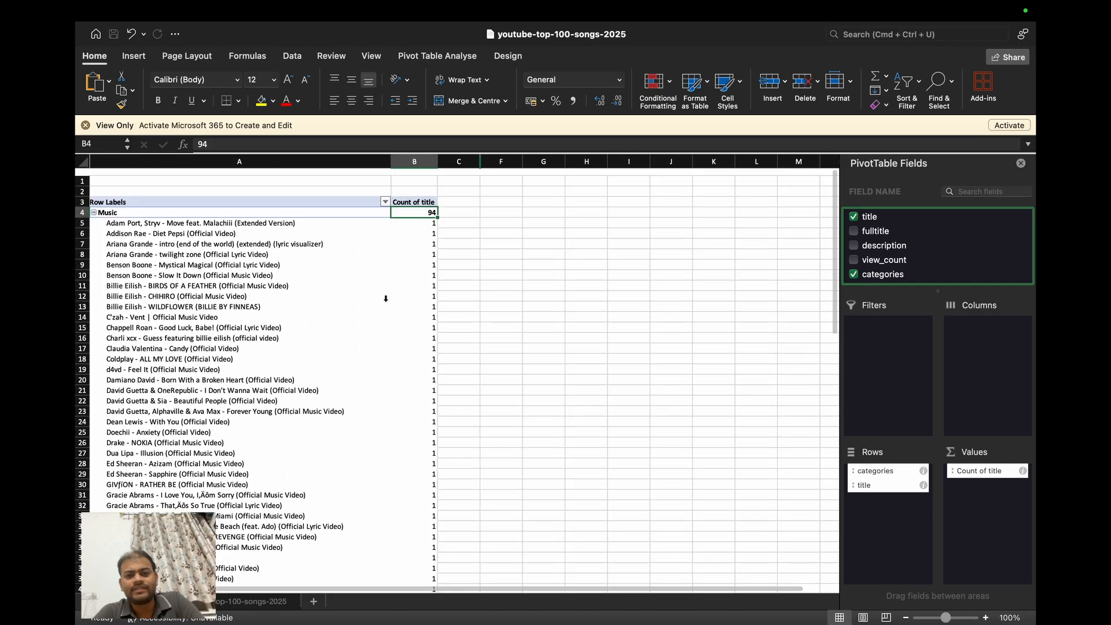
{"action": "left_click", "coordinate": [256, 601]}
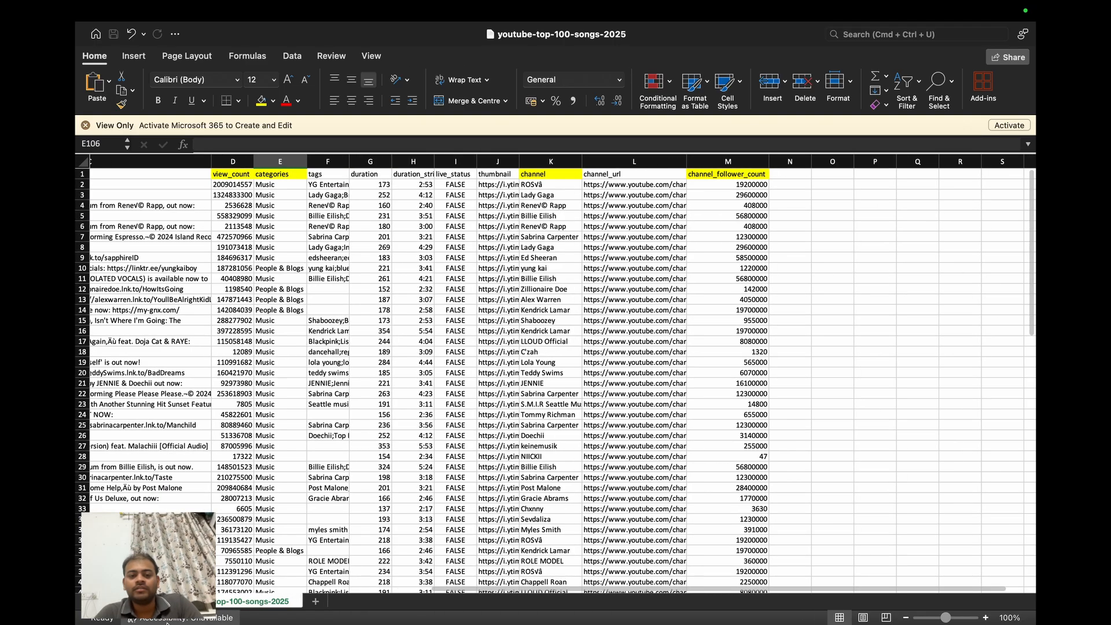
{"action": "left_click", "coordinate": [139, 602]}
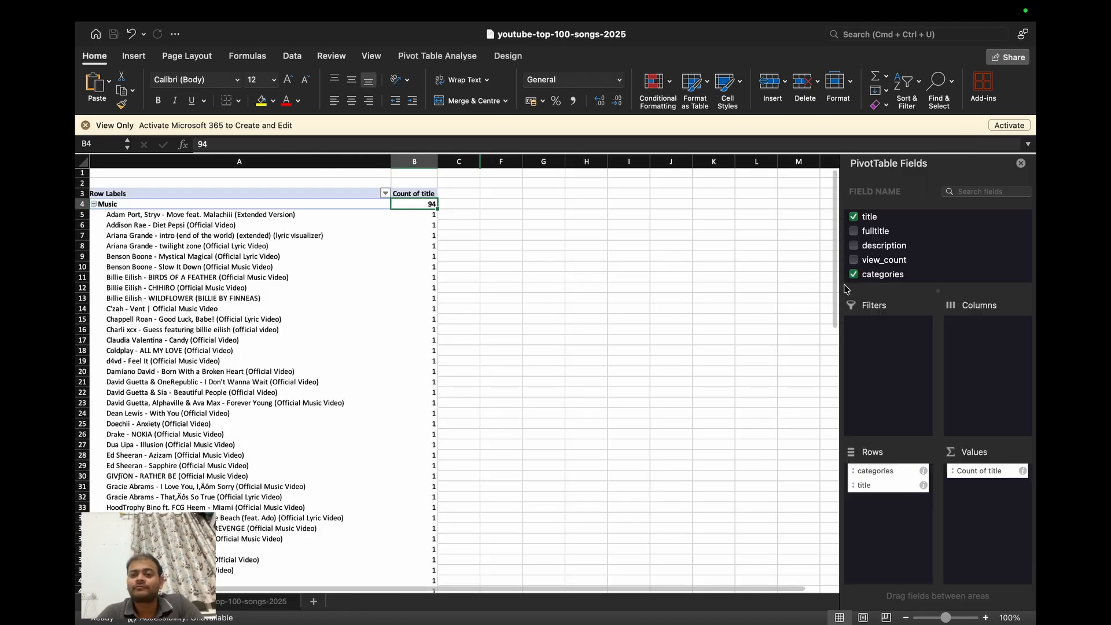
{"action": "scroll", "coordinate": [941, 237], "scroll_direction": "down", "scroll_amount": 5}
{"action": "scroll", "coordinate": [937, 243], "scroll_direction": "up", "scroll_amount": 5}
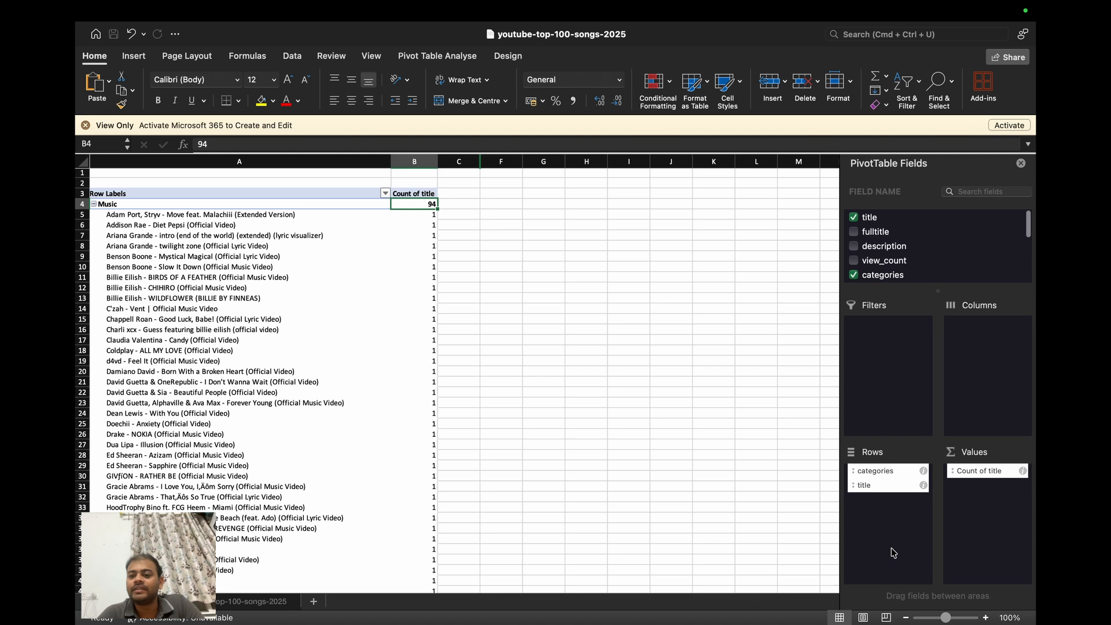
- Clear the pivot table layout by removing title and categories from Rows and Count of title from Values
{"action": "left_click_drag", "start_coordinate": [880, 490], "coordinate": [847, 238]}
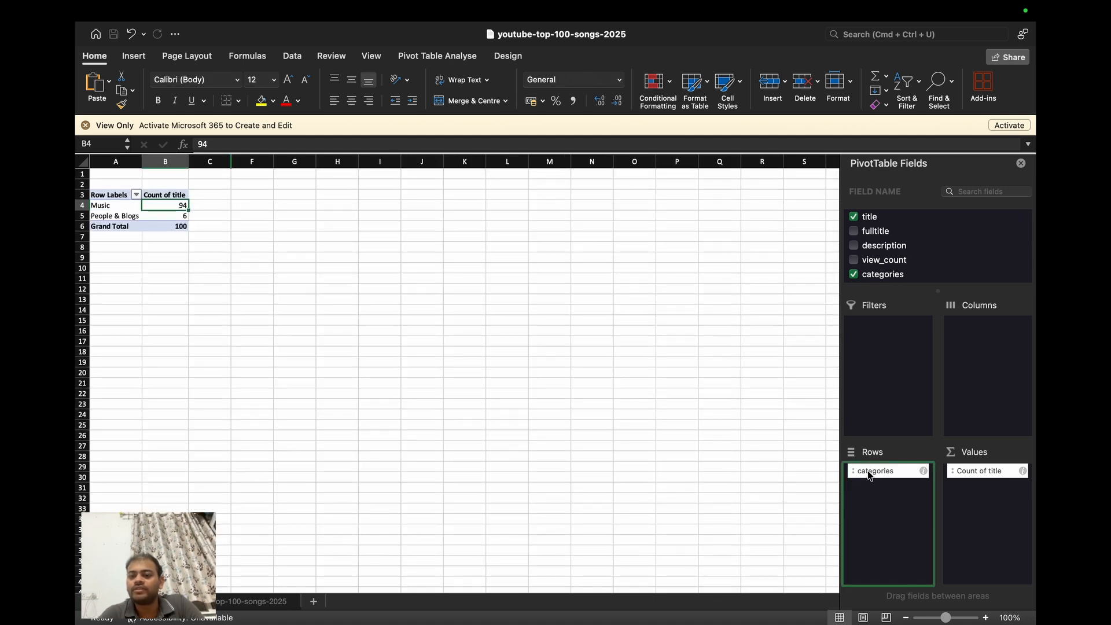
{"action": "left_click_drag", "start_coordinate": [866, 476], "coordinate": [717, 457]}
{"action": "left_click_drag", "start_coordinate": [989, 473], "coordinate": [741, 477]}
{"action": "left_click_drag", "start_coordinate": [875, 223], "coordinate": [896, 217]}
- Place channel in Rows of the pivot table and check the channels listed in column A
{"action": "scroll", "coordinate": [901, 249], "scroll_direction": "down", "scroll_amount": 5}
{"action": "scroll", "coordinate": [901, 256], "scroll_direction": "down", "scroll_amount": 3}
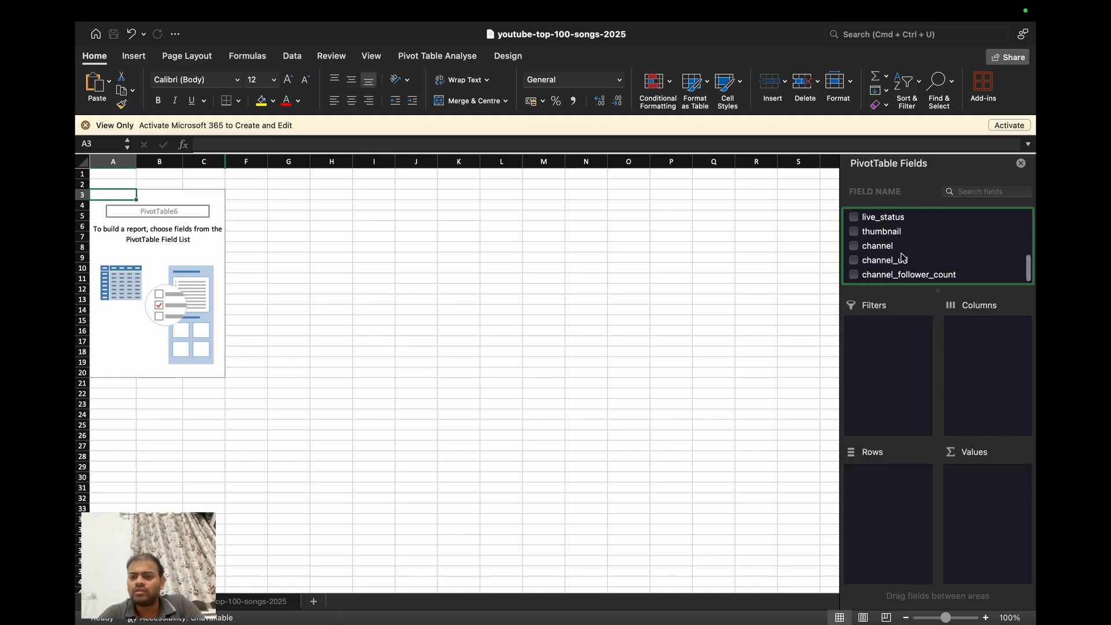
{"action": "left_click_drag", "start_coordinate": [899, 248], "coordinate": [885, 488]}
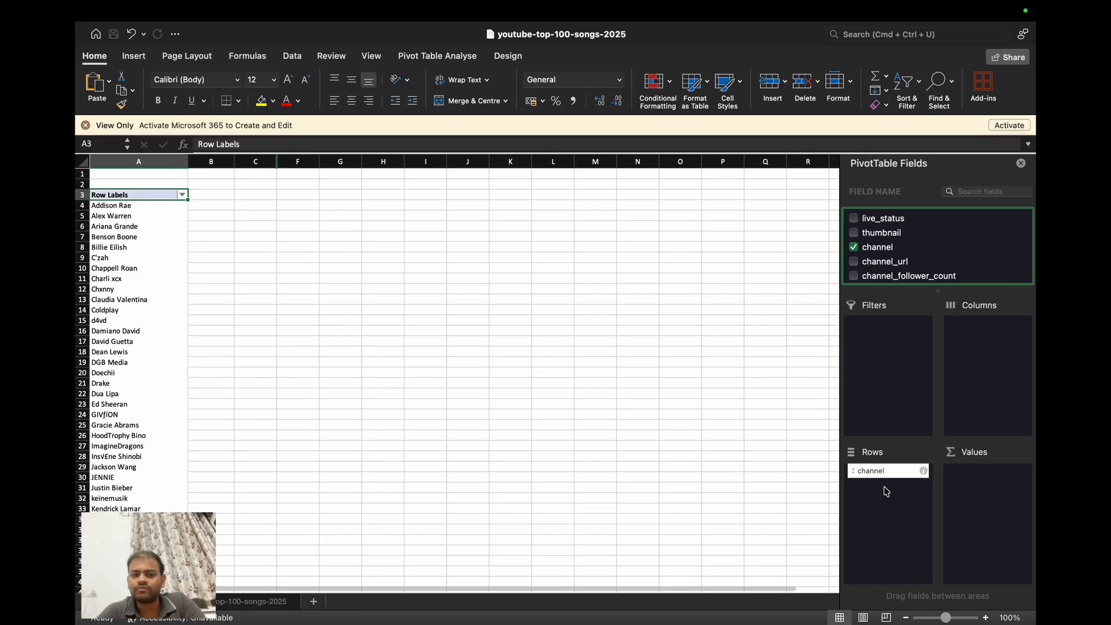
{"action": "scroll", "coordinate": [142, 404], "scroll_direction": "down", "scroll_amount": 10}
{"action": "scroll", "coordinate": [142, 404], "scroll_direction": "up", "scroll_amount": 10}
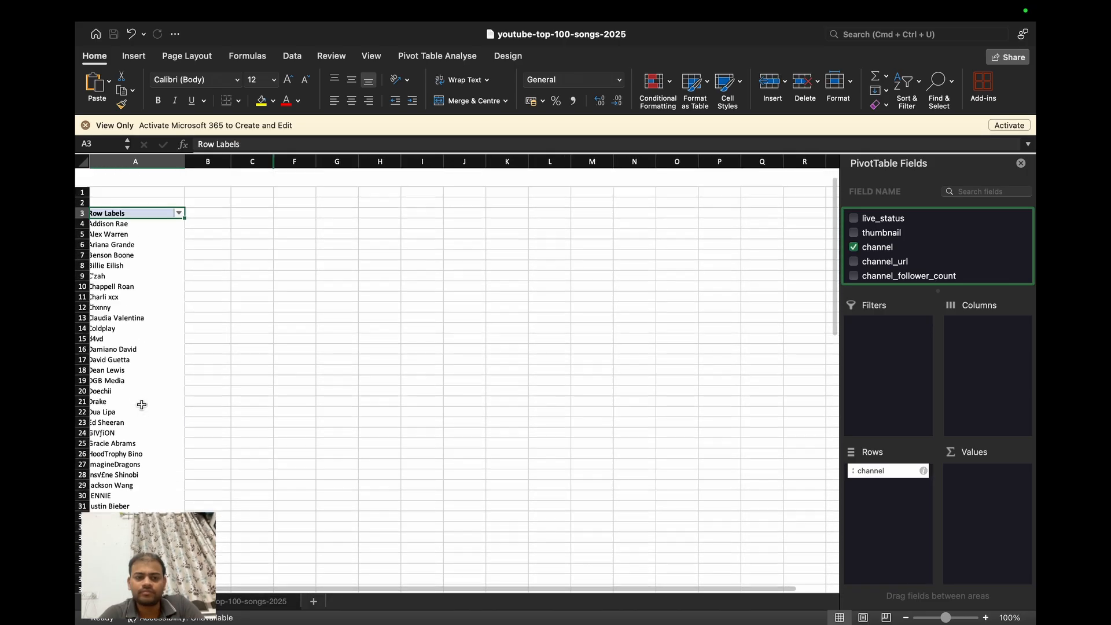
{"action": "left_click", "coordinate": [132, 160]}
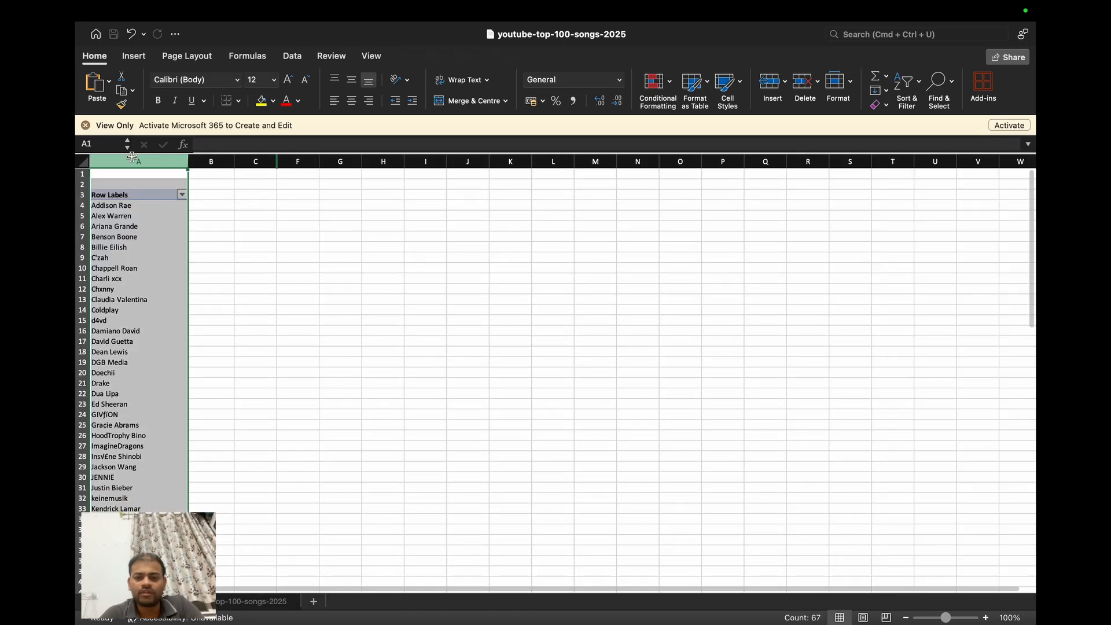
{"action": "left_click", "coordinate": [131, 206]}
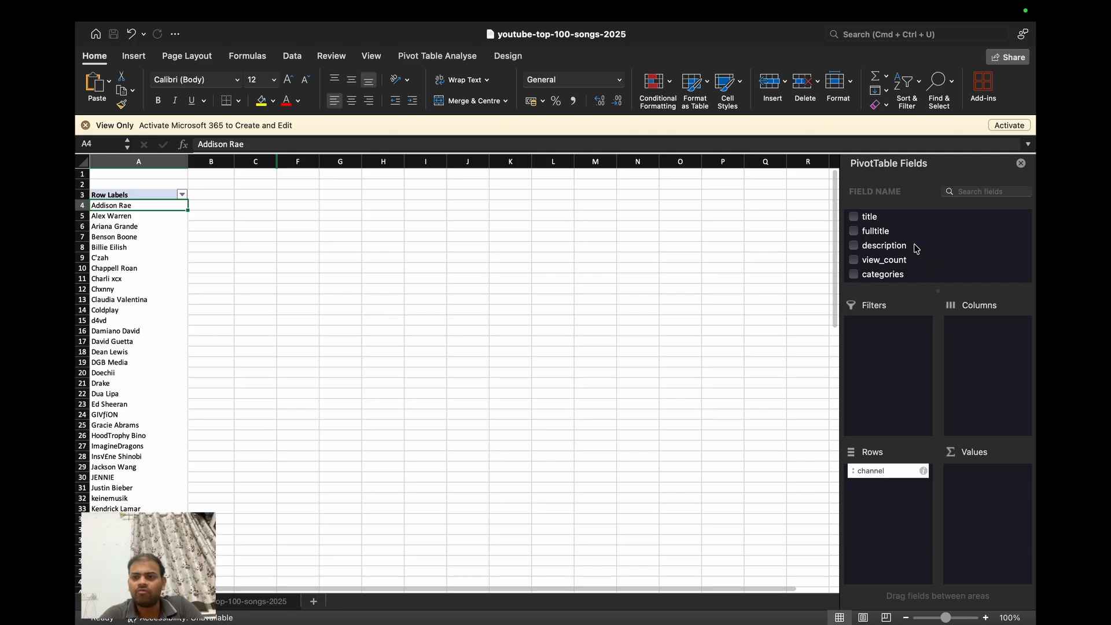
- Add the sum of view_count to Values and apply Comma Style to column B
{"action": "left_click_drag", "start_coordinate": [898, 260], "coordinate": [993, 482]}
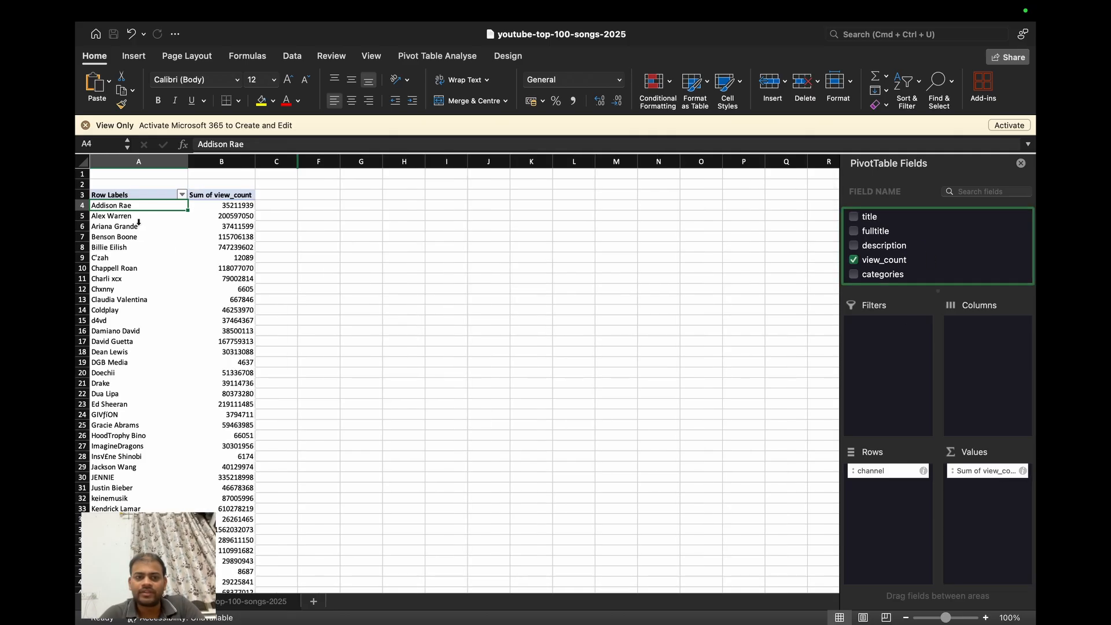
{"action": "left_click", "coordinate": [228, 217]}
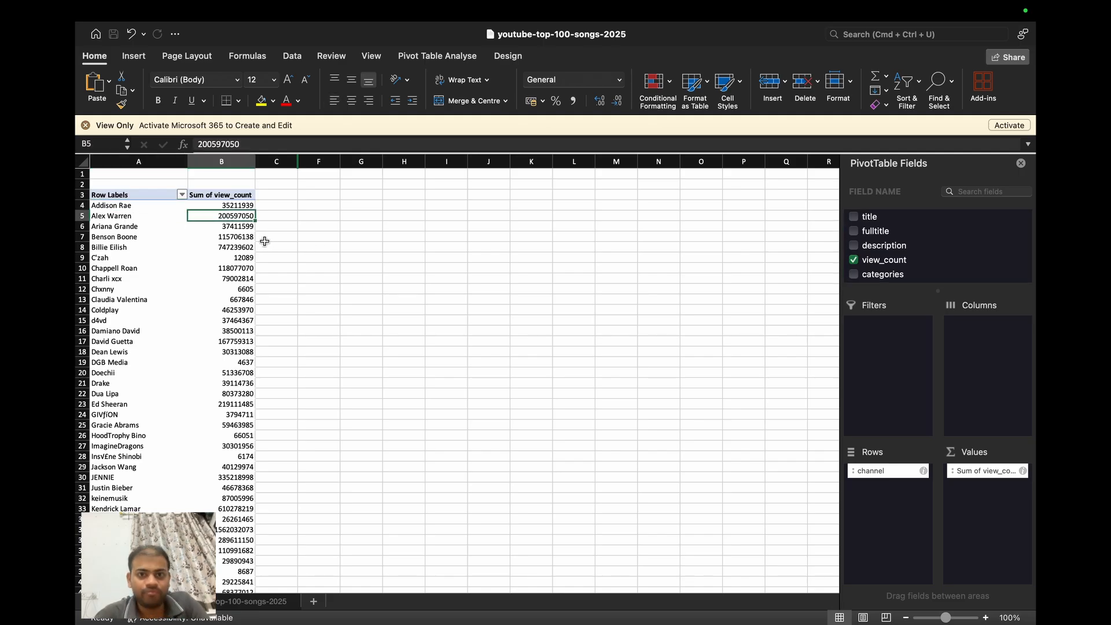
{"action": "left_click", "coordinate": [221, 162]}
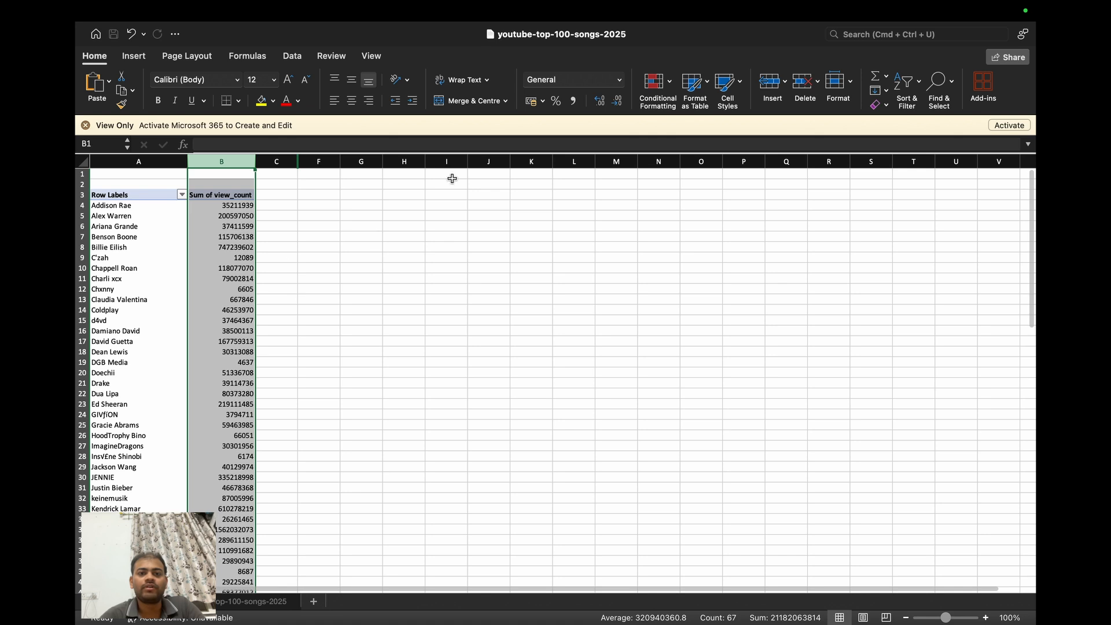
{"action": "left_click", "coordinate": [573, 103]}
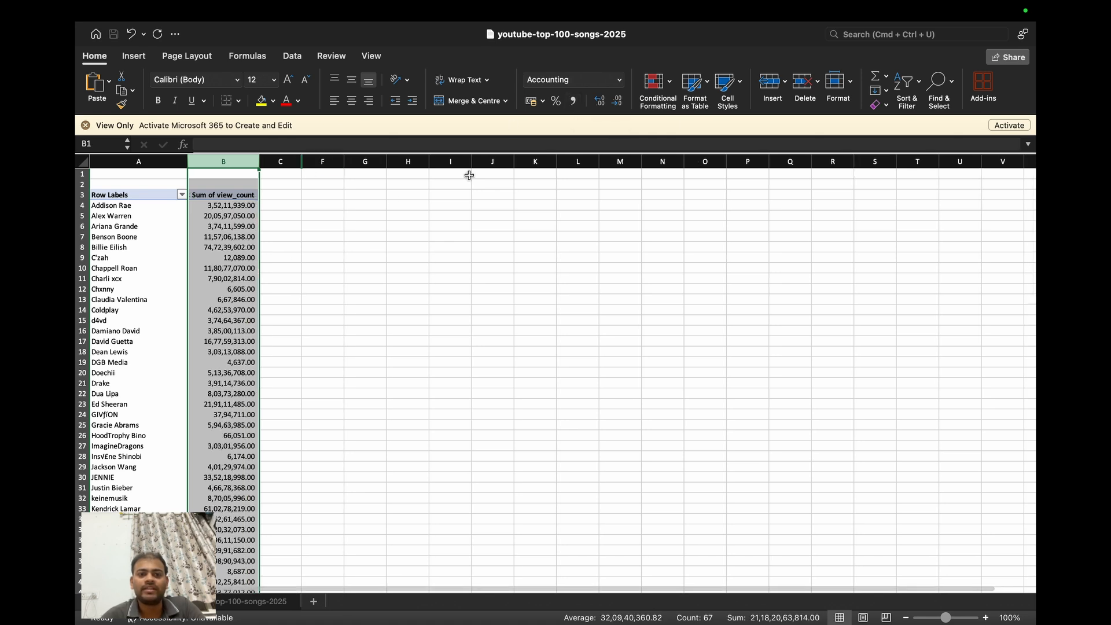
{"action": "left_click", "coordinate": [235, 206]}
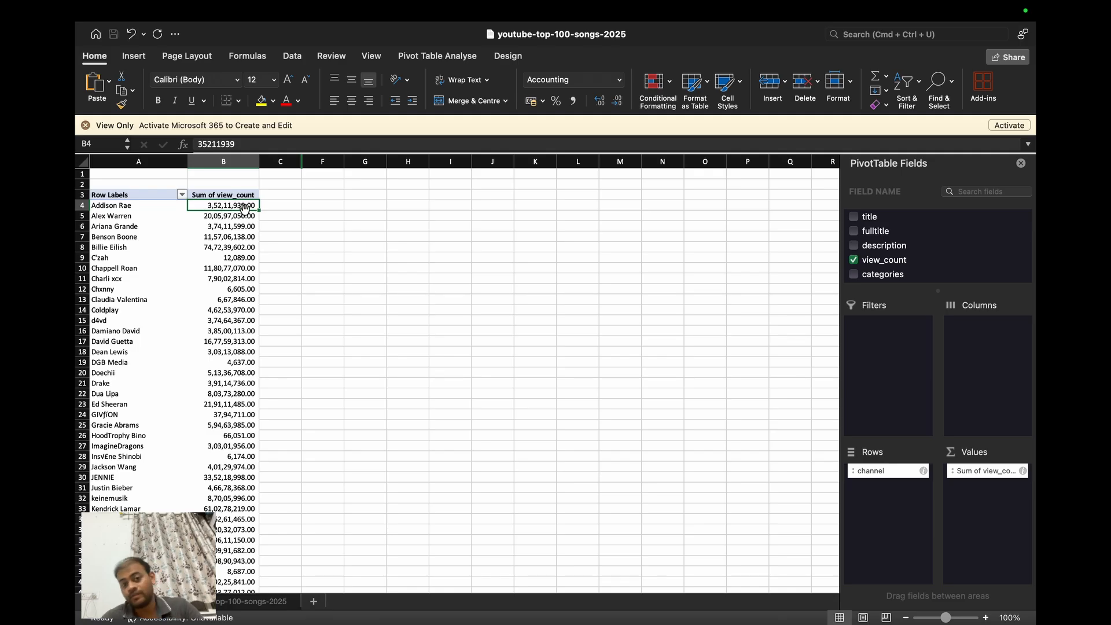
{"action": "scroll", "coordinate": [237, 299], "scroll_direction": "down", "scroll_amount": 2}
{"action": "scroll", "coordinate": [238, 299], "scroll_direction": "up", "scroll_amount": 2}
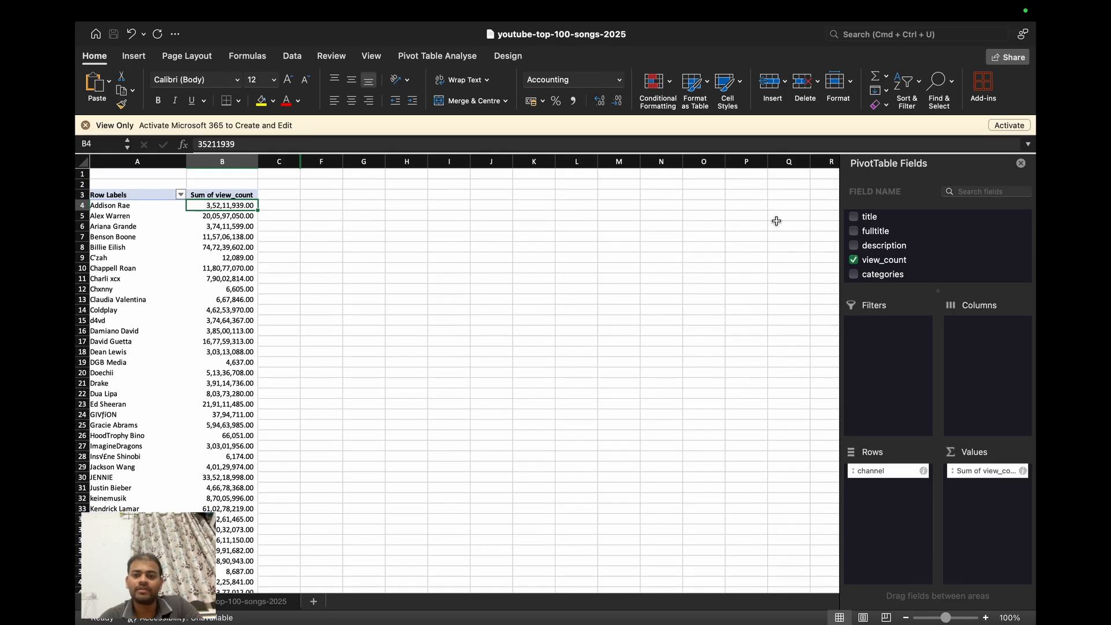
- Add the sum of channel_follower_count to Values and apply Comma Style to column C
{"action": "scroll", "coordinate": [960, 246], "scroll_direction": "down", "scroll_amount": 3}
{"action": "scroll", "coordinate": [960, 247], "scroll_direction": "down", "scroll_amount": 2}
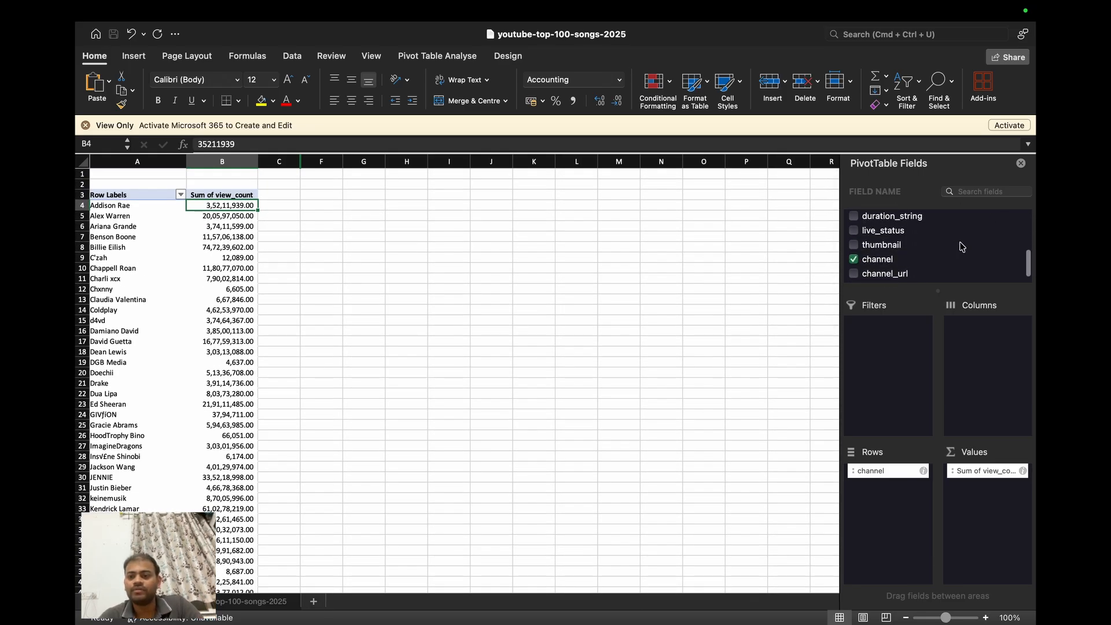
{"action": "scroll", "coordinate": [960, 247], "scroll_direction": "up", "scroll_amount": 1}
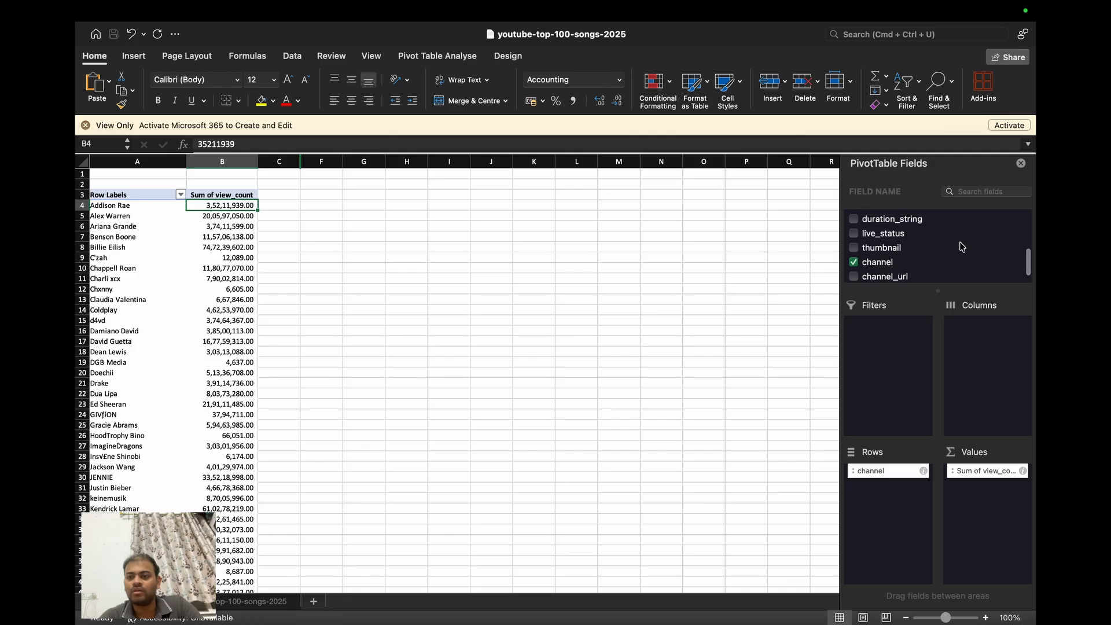
{"action": "scroll", "coordinate": [960, 246], "scroll_direction": "up", "scroll_amount": 3}
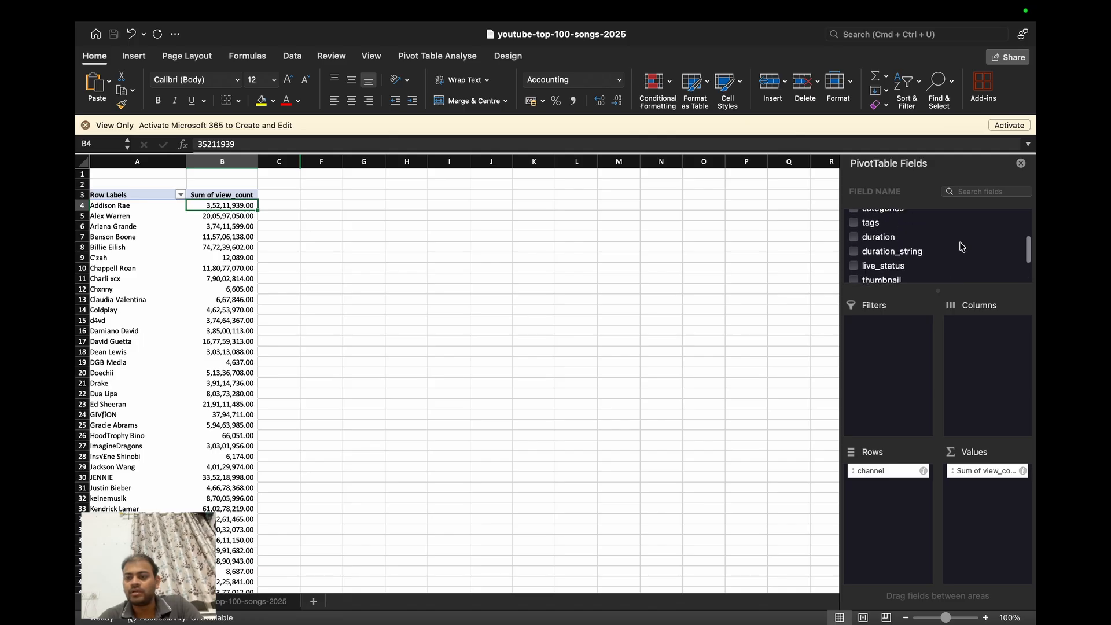
{"action": "scroll", "coordinate": [960, 246], "scroll_direction": "up", "scroll_amount": 2}
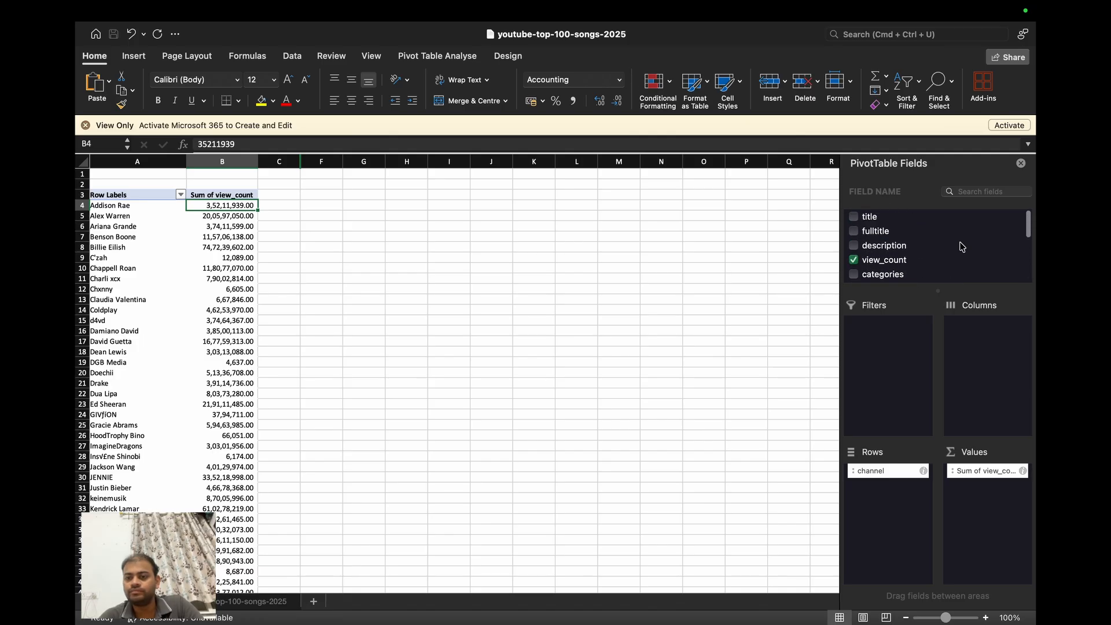
{"action": "scroll", "coordinate": [960, 246], "scroll_direction": "down", "scroll_amount": 2}
{"action": "scroll", "coordinate": [960, 246], "scroll_direction": "down", "scroll_amount": 4}
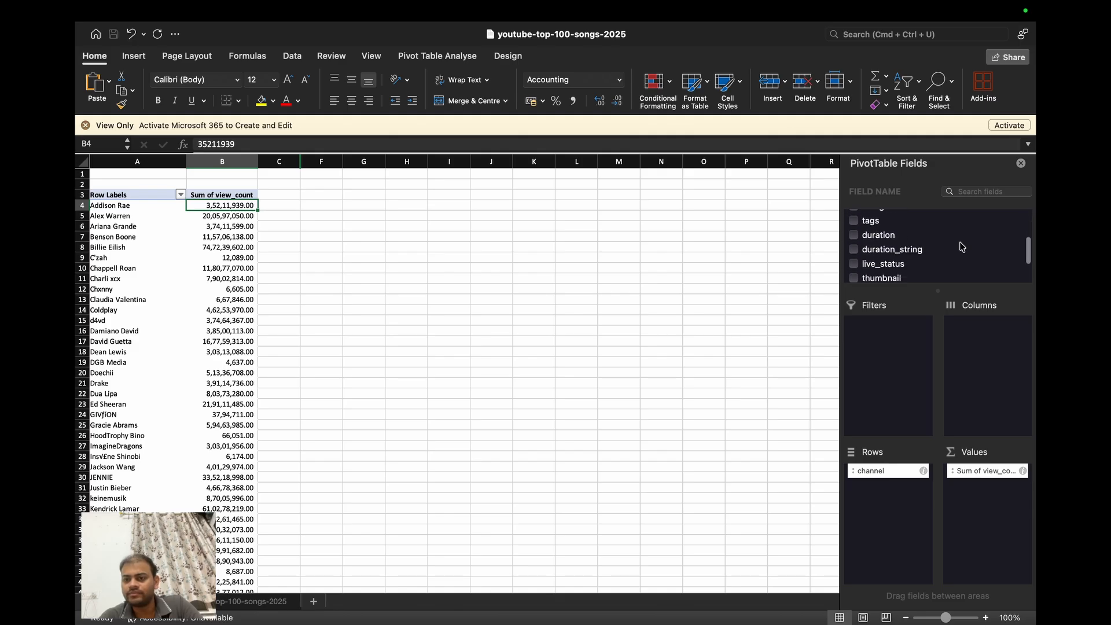
{"action": "scroll", "coordinate": [960, 246], "scroll_direction": "down", "scroll_amount": 1}
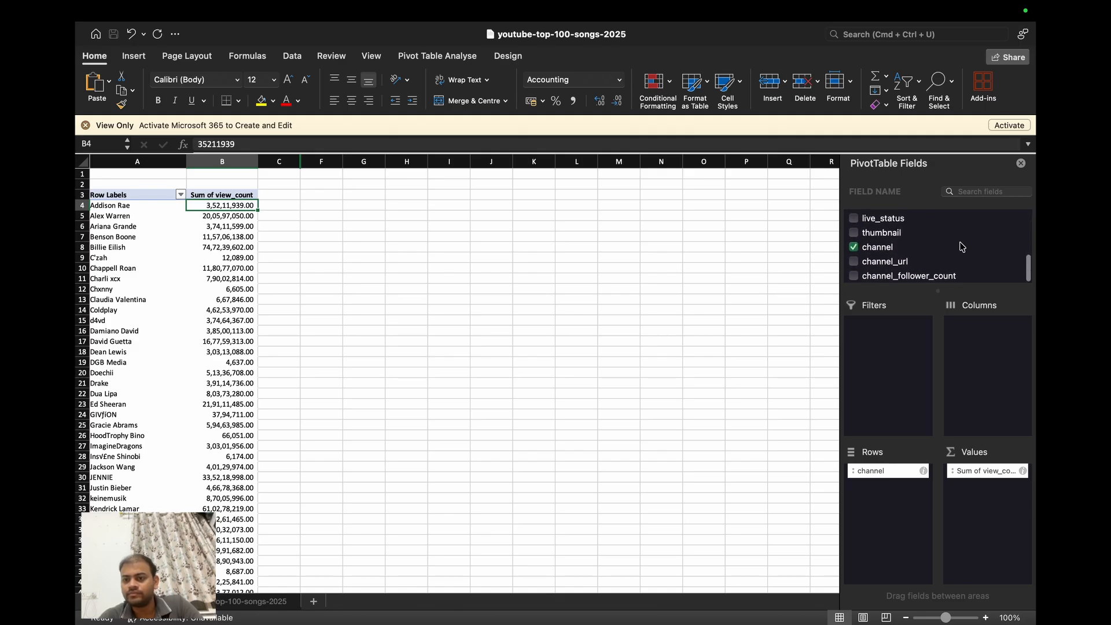
{"action": "left_click_drag", "start_coordinate": [931, 273], "coordinate": [1012, 501]}
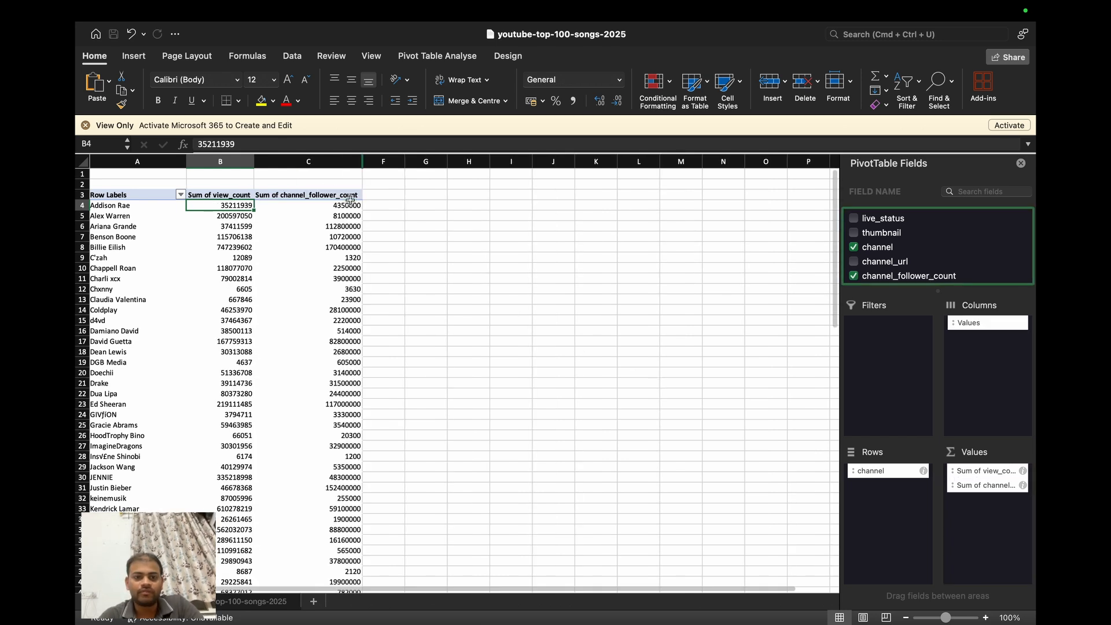
{"action": "left_click", "coordinate": [333, 160]}
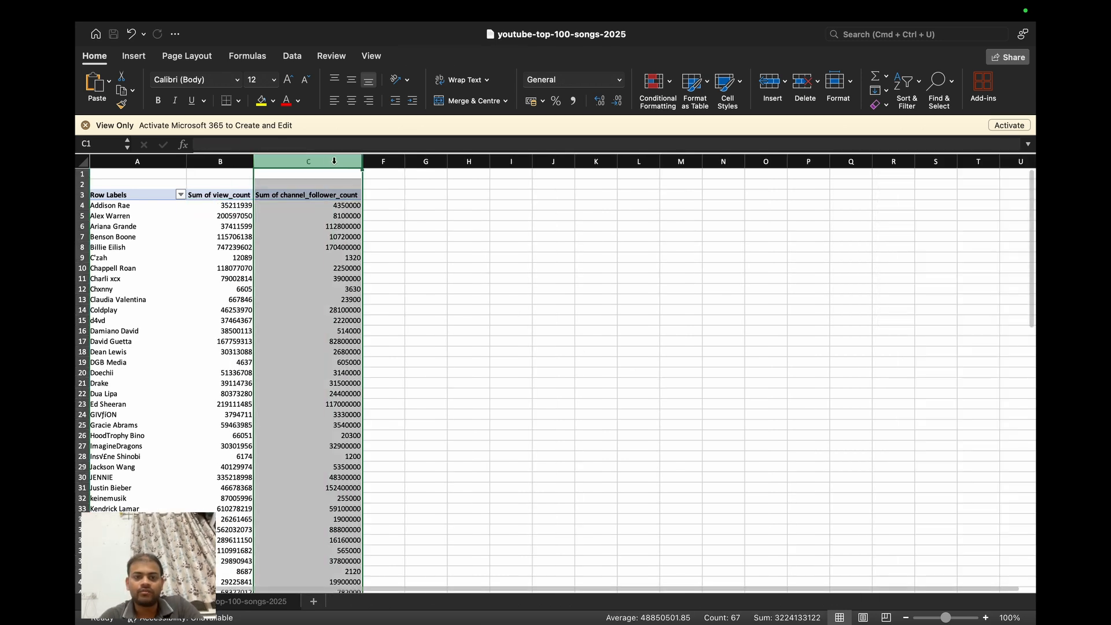
{"action": "left_click", "coordinate": [573, 102]}
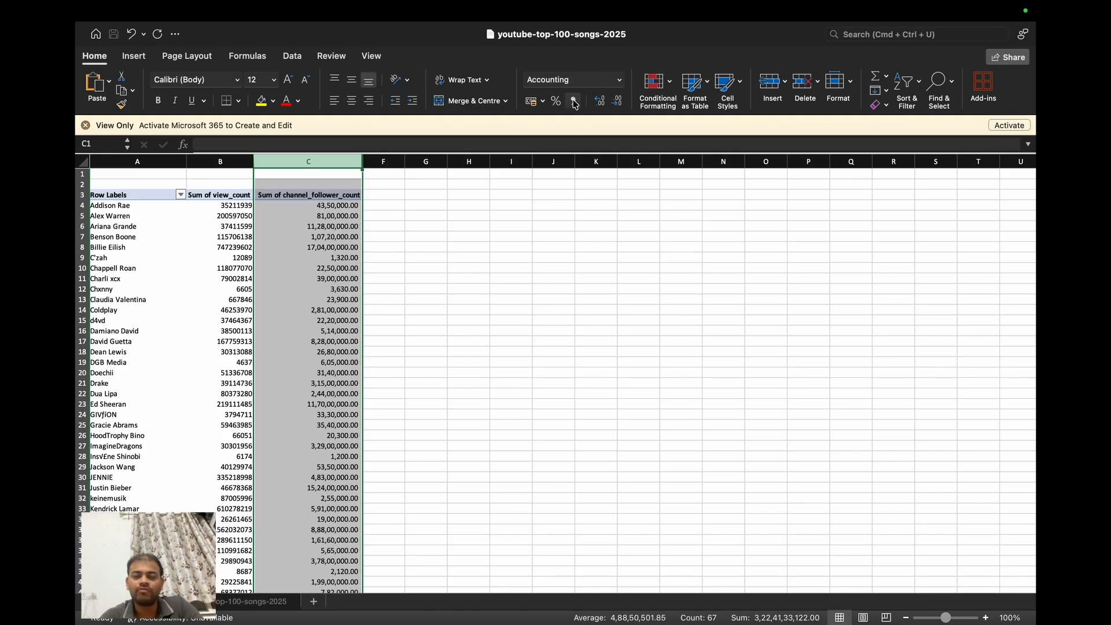
- Examine the follower totals per channel in the pivot table, checking the Addison Rae and Benson Boone rows
{"action": "left_click", "coordinate": [332, 217]}
{"action": "left_click", "coordinate": [327, 207]}
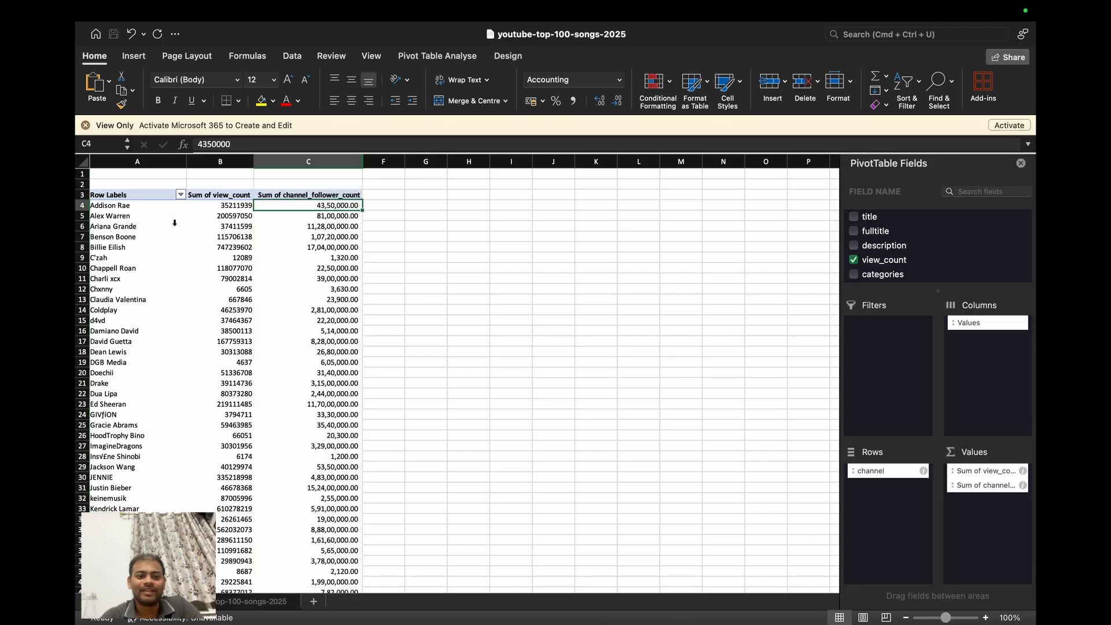
{"action": "scroll", "coordinate": [135, 250], "scroll_direction": "down", "scroll_amount": 1}
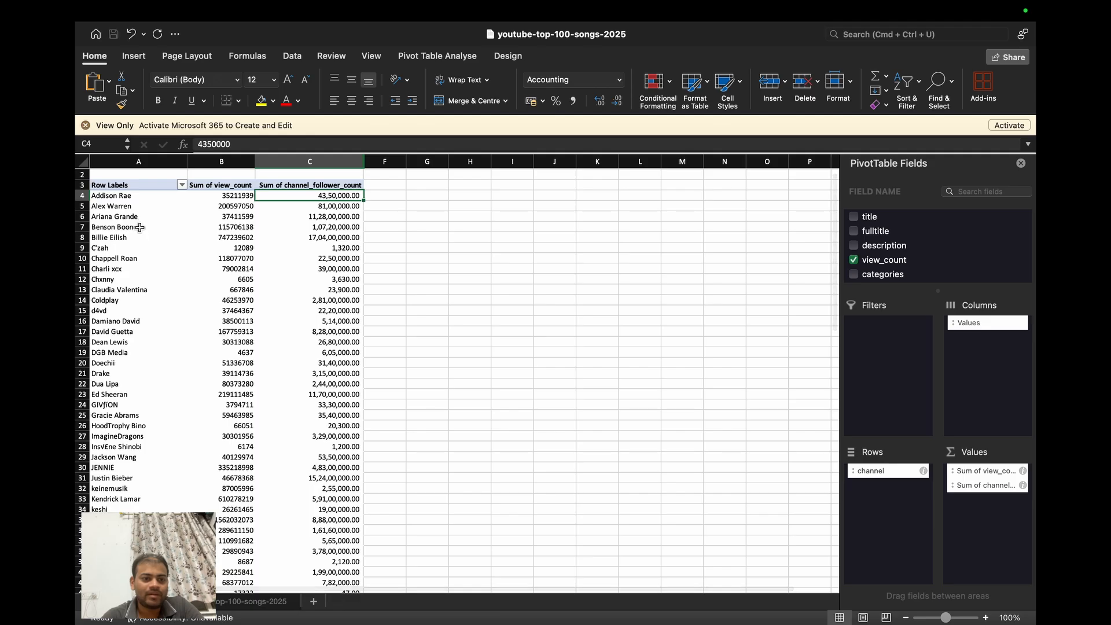
{"action": "left_click", "coordinate": [139, 228]}
{"action": "left_click", "coordinate": [346, 225]}
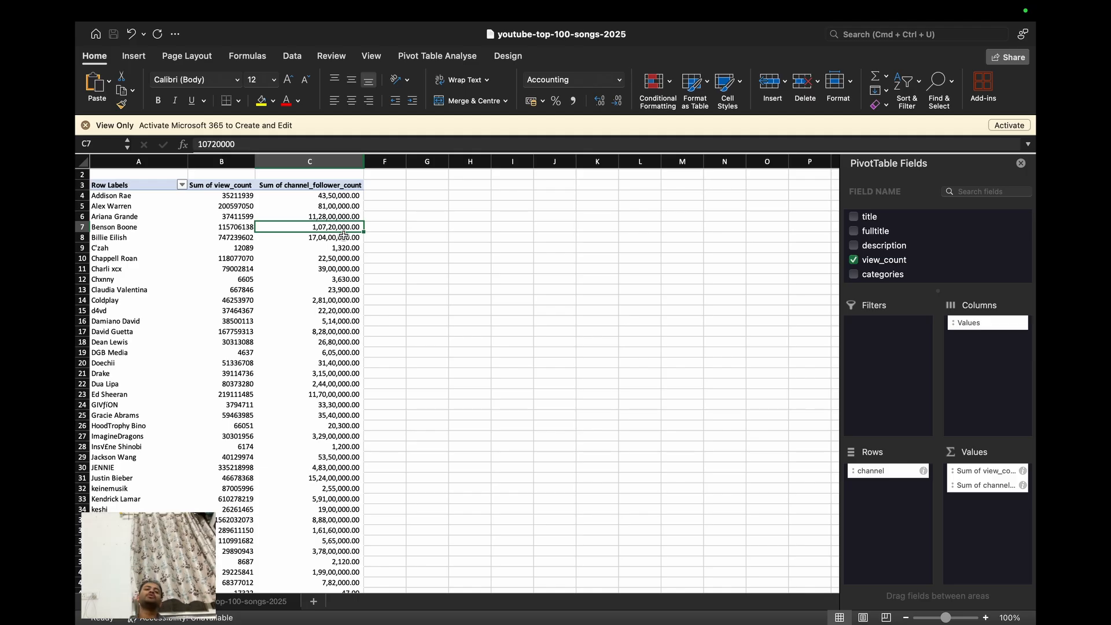
{"action": "scroll", "coordinate": [344, 235], "scroll_direction": "down", "scroll_amount": 15}
{"action": "scroll", "coordinate": [344, 235], "scroll_direction": "up", "scroll_amount": 12}
{"action": "scroll", "coordinate": [344, 235], "scroll_direction": "up", "scroll_amount": 5}
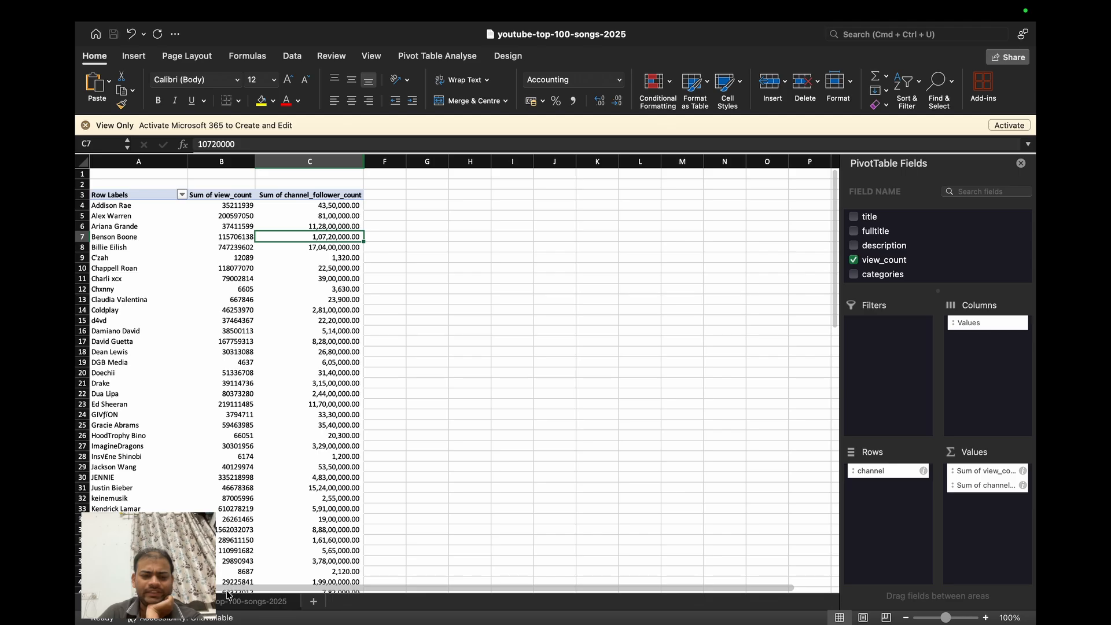
- Check the source data sheet, return to the pivot table and review its view and follower sums down to the grand total
{"action": "left_click", "coordinate": [226, 602]}
{"action": "scroll", "coordinate": [294, 445], "scroll_direction": "left", "scroll_amount": 1}
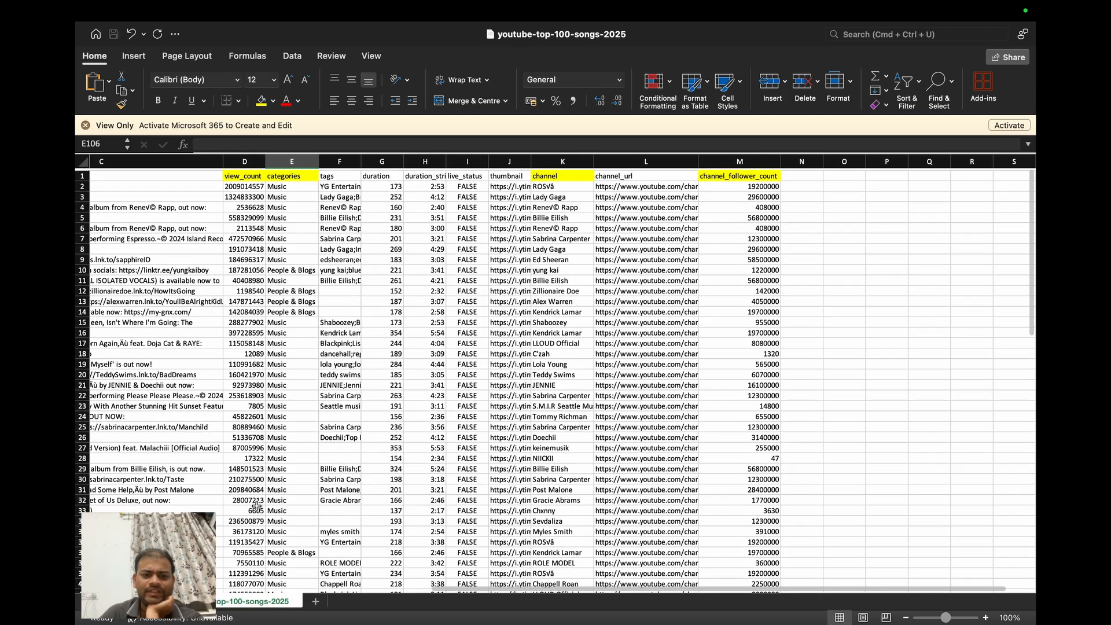
{"action": "left_click", "coordinate": [143, 601]}
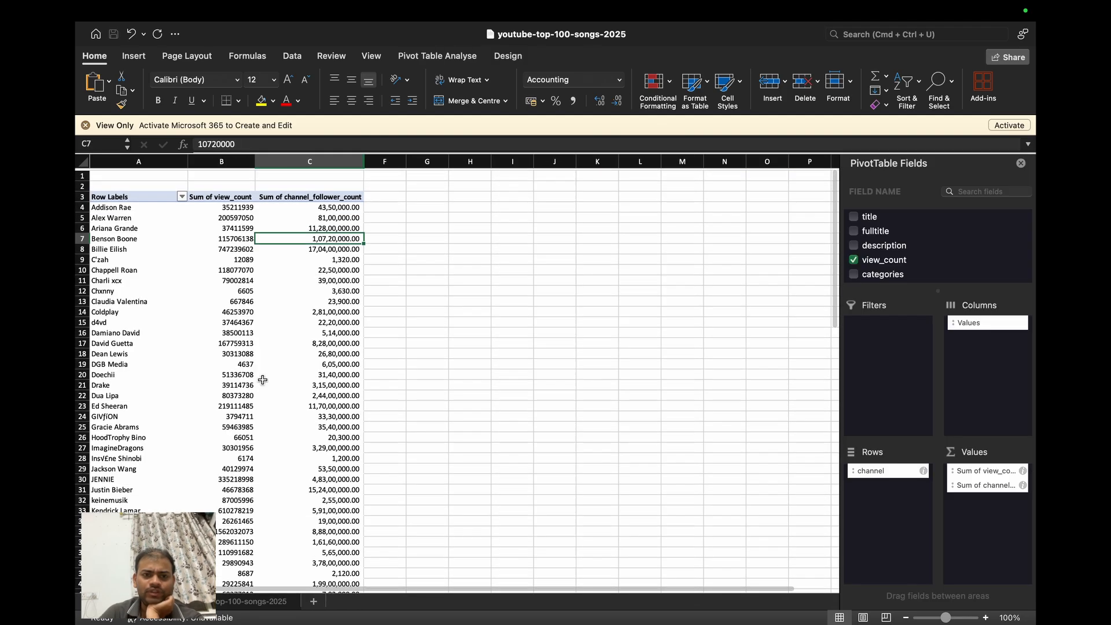
{"action": "scroll", "coordinate": [263, 379], "scroll_direction": "down", "scroll_amount": 1}
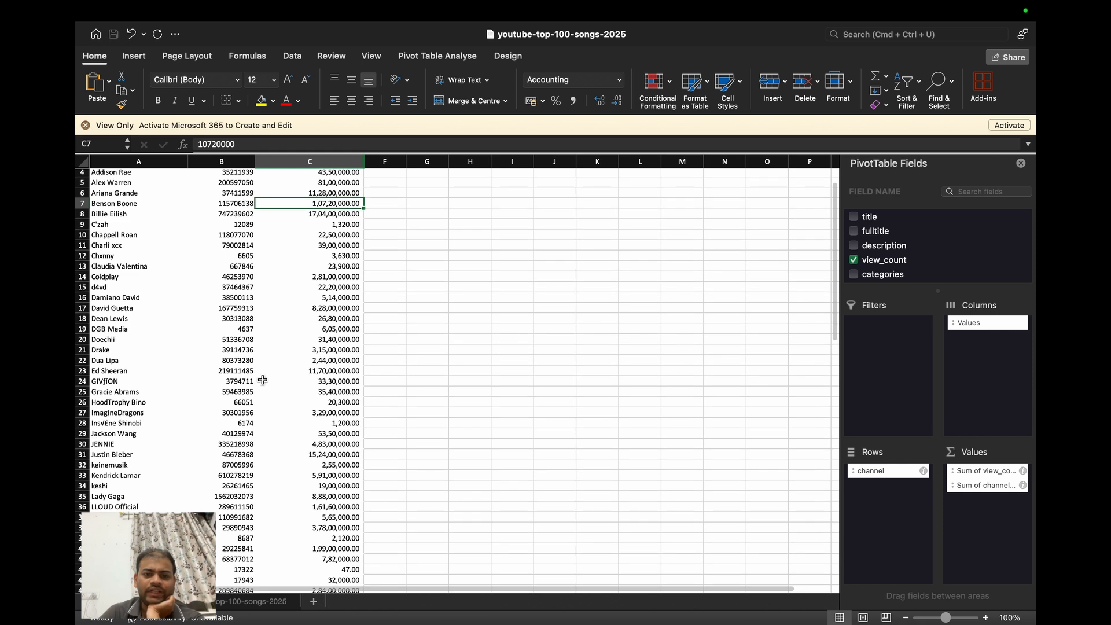
{"action": "scroll", "coordinate": [263, 379], "scroll_direction": "down", "scroll_amount": 10}
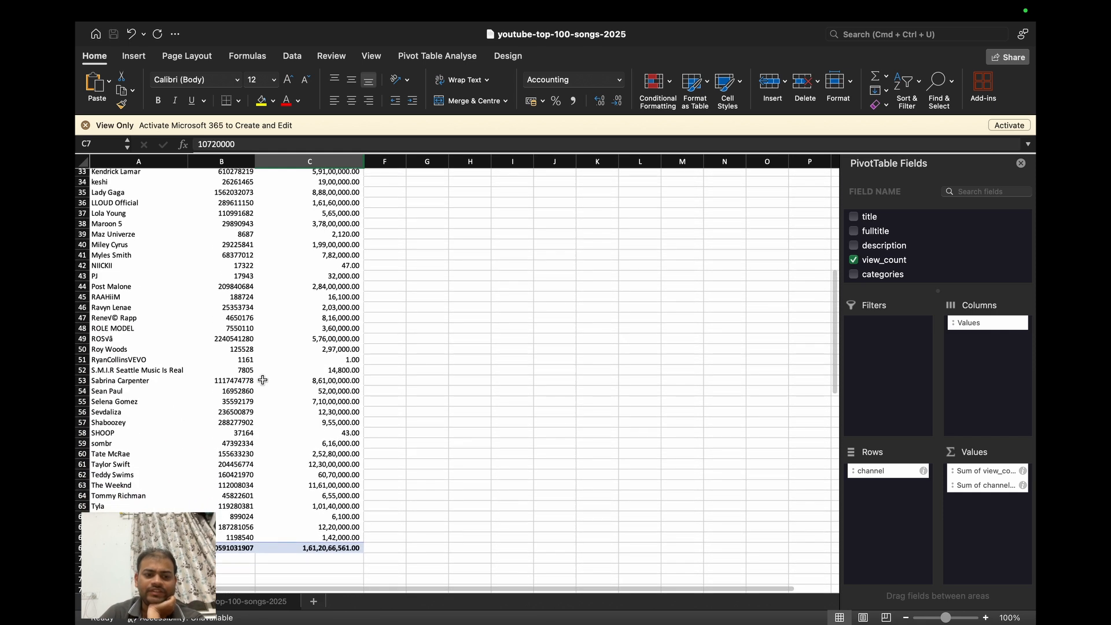
{"action": "scroll", "coordinate": [262, 379], "scroll_direction": "up", "scroll_amount": 10}
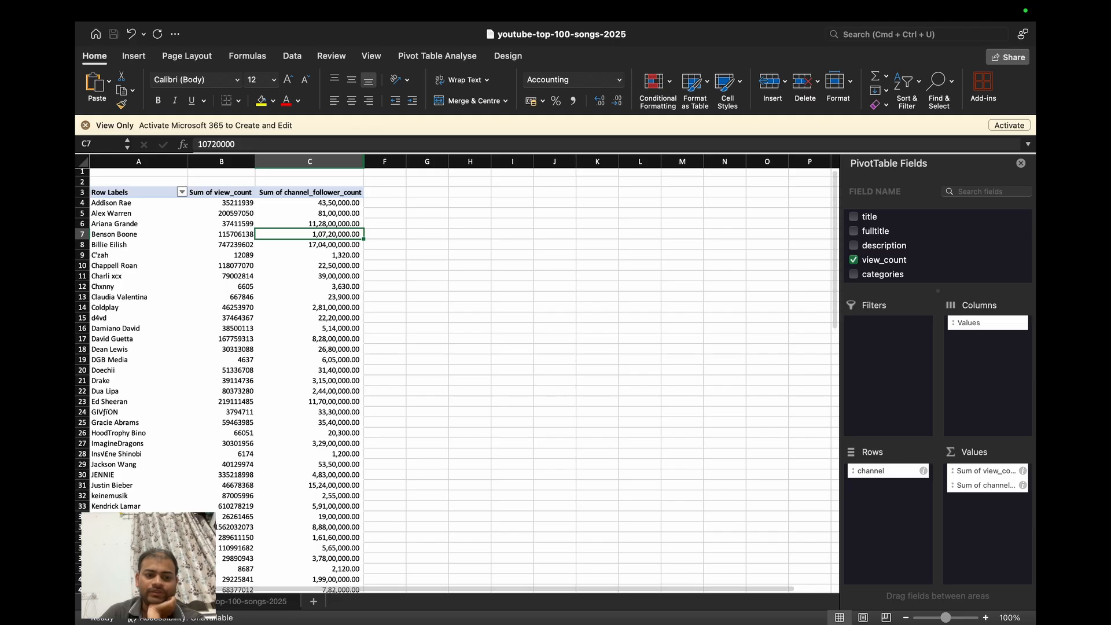
- Review the description through channel_follower_count columns on the source data sheet and switch to the desktop
{"action": "left_click", "coordinate": [258, 602]}
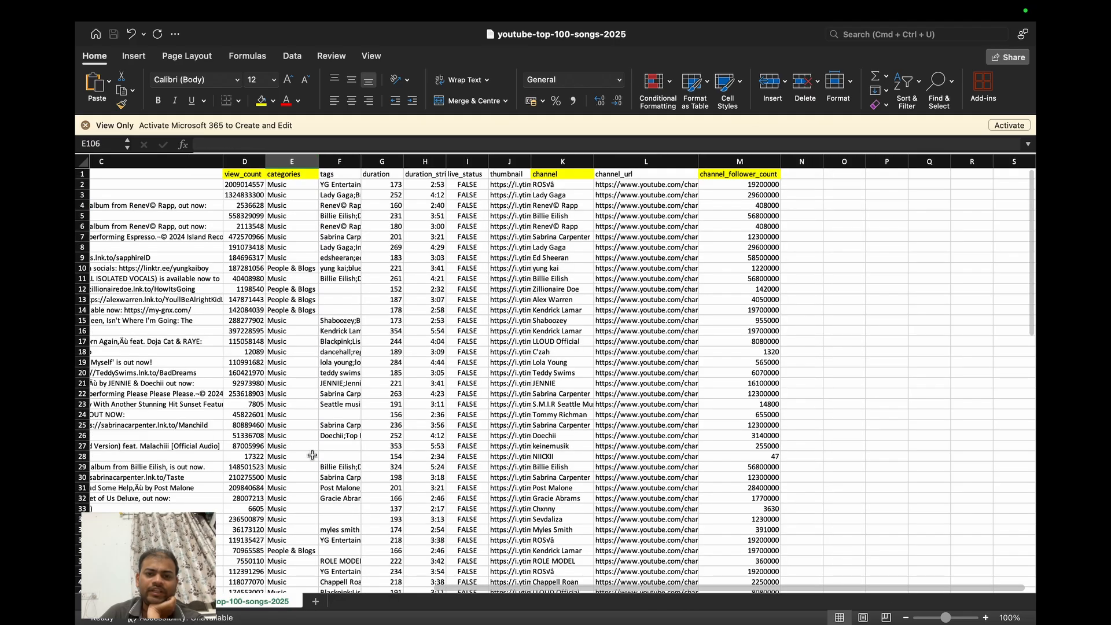
{"action": "scroll", "coordinate": [312, 455], "scroll_direction": "left", "scroll_amount": 1}
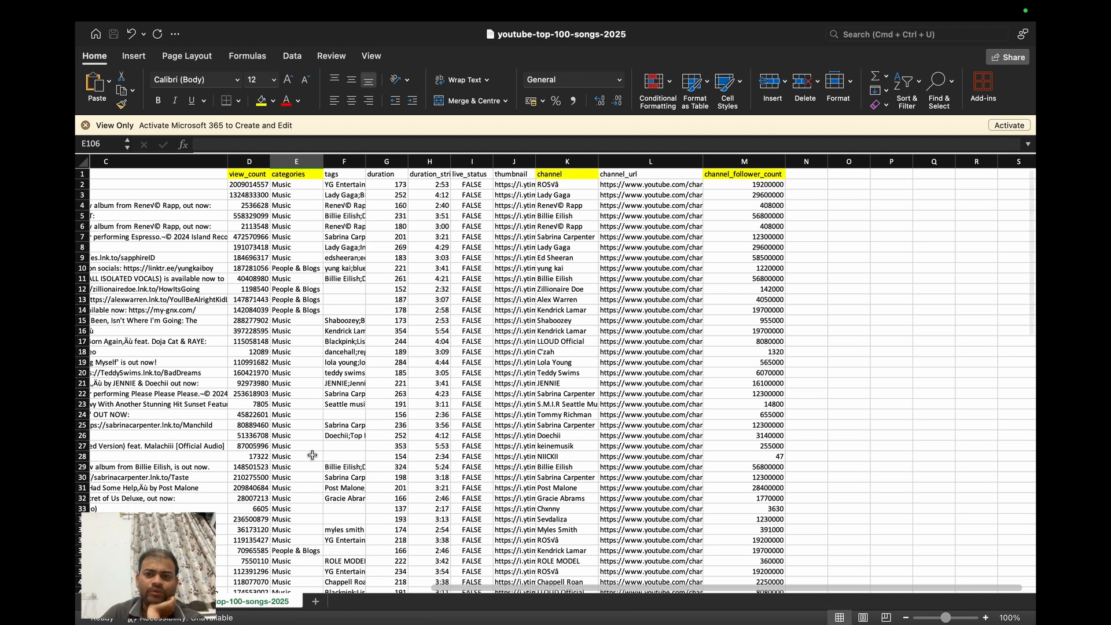
{"action": "scroll", "coordinate": [312, 455], "scroll_direction": "left", "scroll_amount": 5}
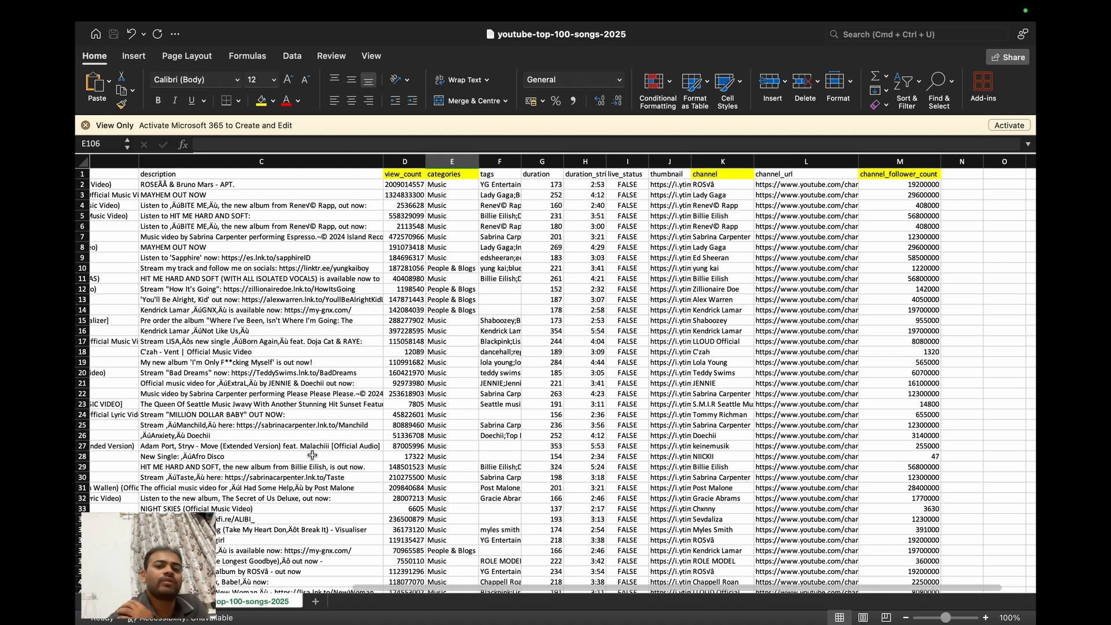
{"action": "key", "text": "ctrl+Left"}
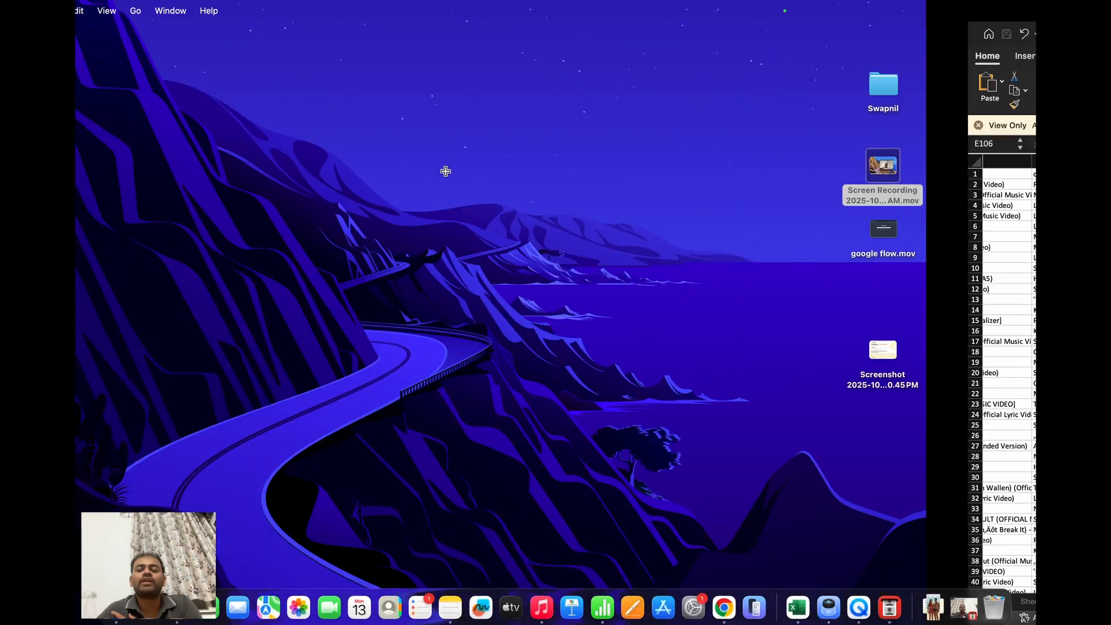